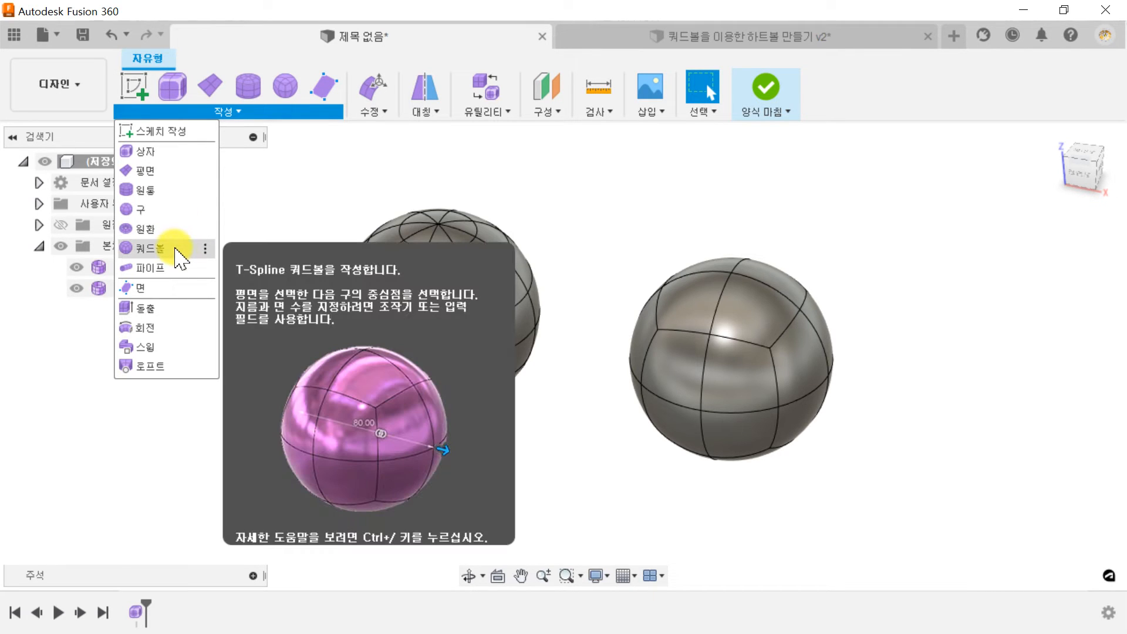
# - Highlight the sphere and quadball bodies one after the other to compare their face layouts
pyautogui.click(251, 222)
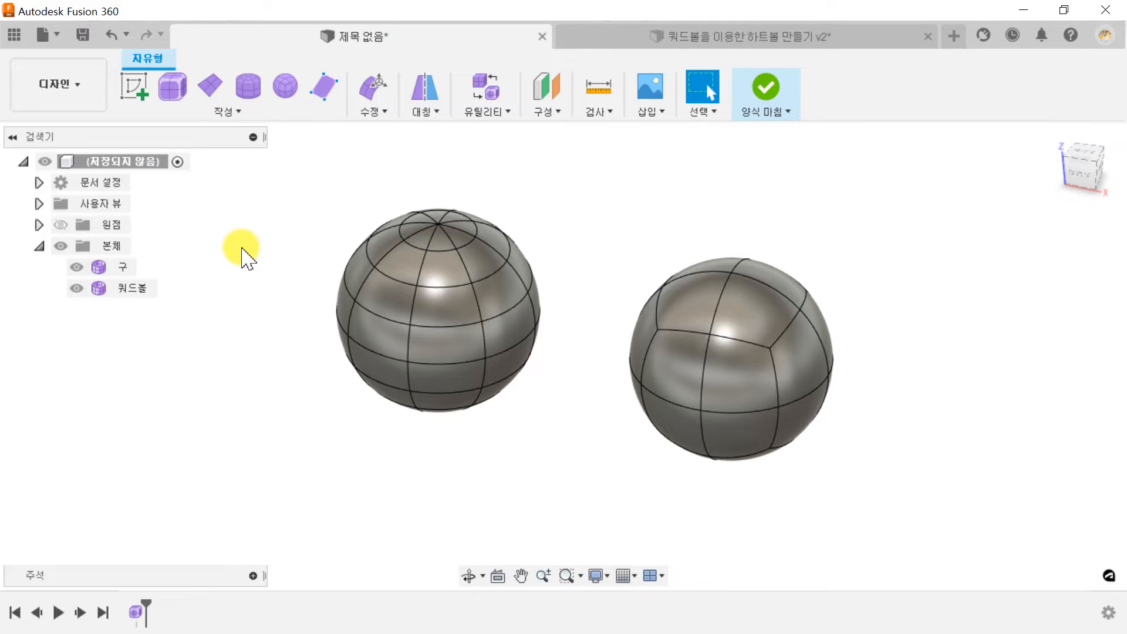
pyautogui.click(121, 267)
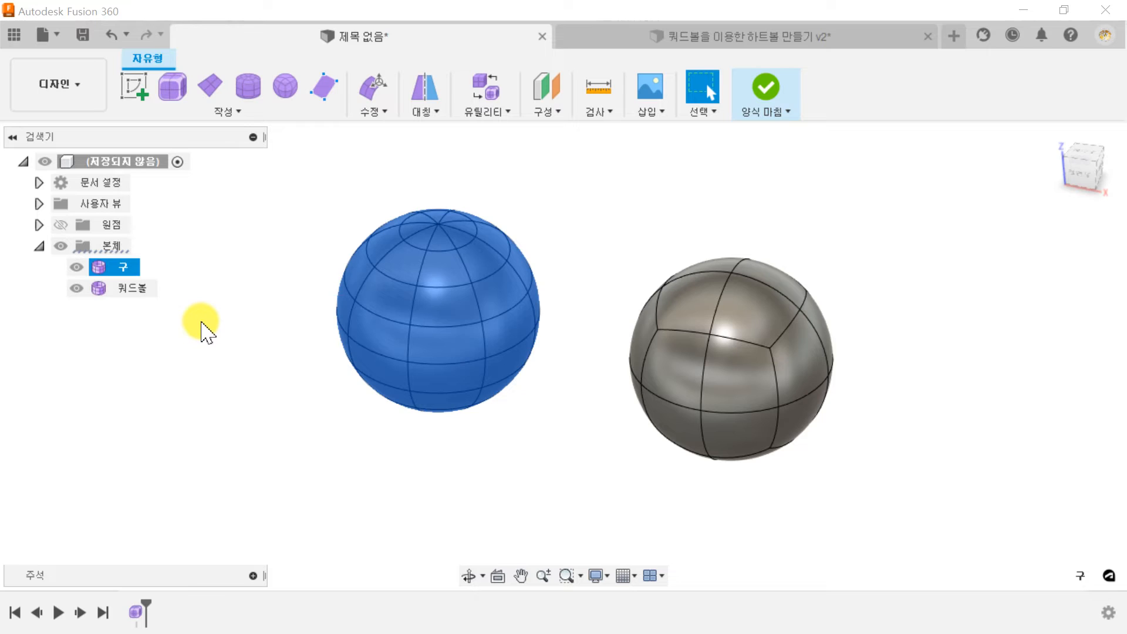
pyautogui.click(128, 289)
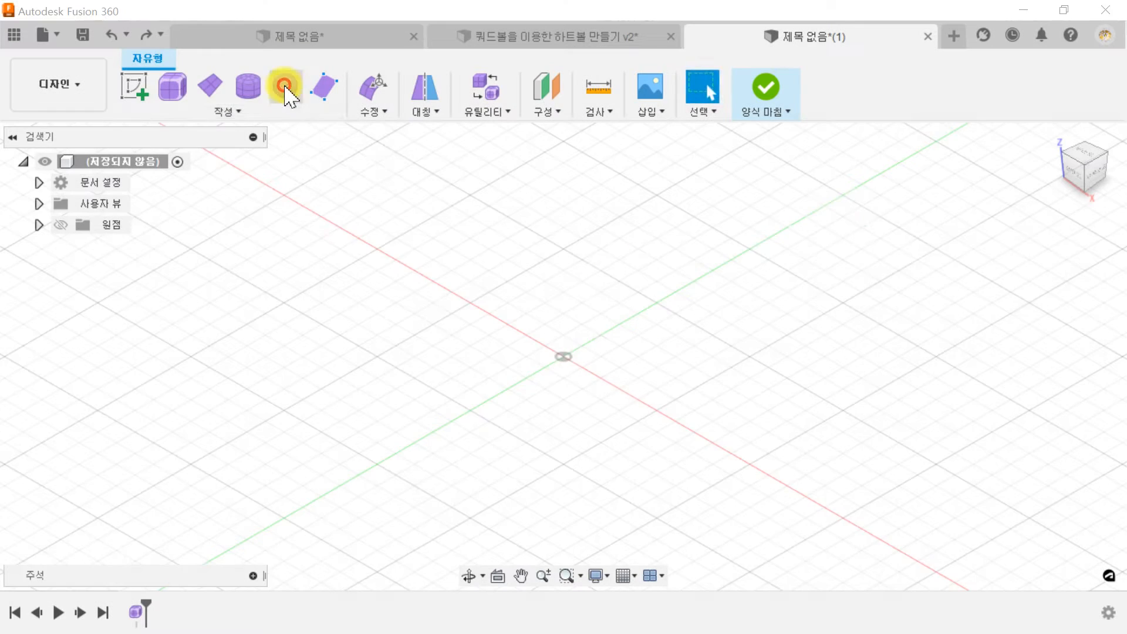
# - Place a quadball of 50 mm diameter with 2 span faces, centred on the origin
pyautogui.click(286, 86)
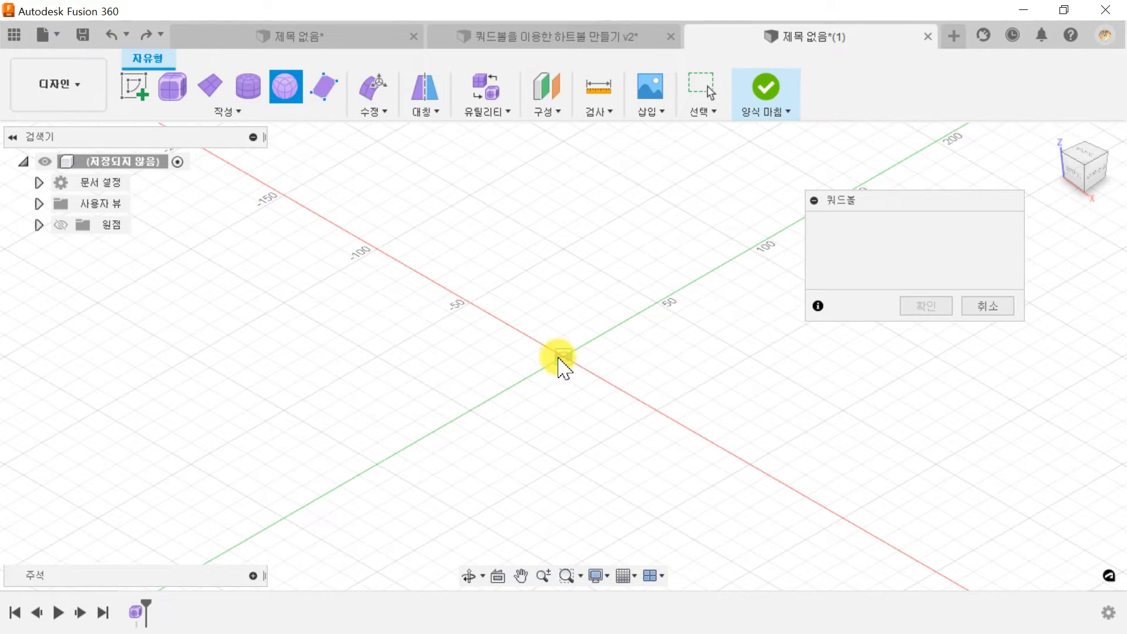
pyautogui.click(562, 356)
pyautogui.write('50')
pyautogui.press('Return')
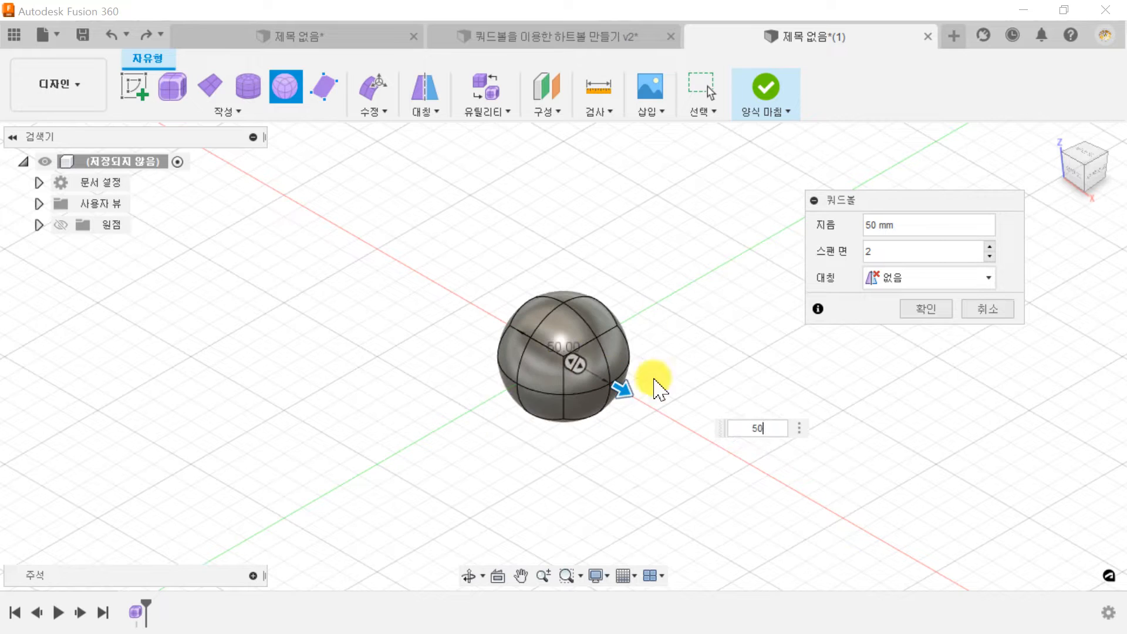
pyautogui.click(874, 251)
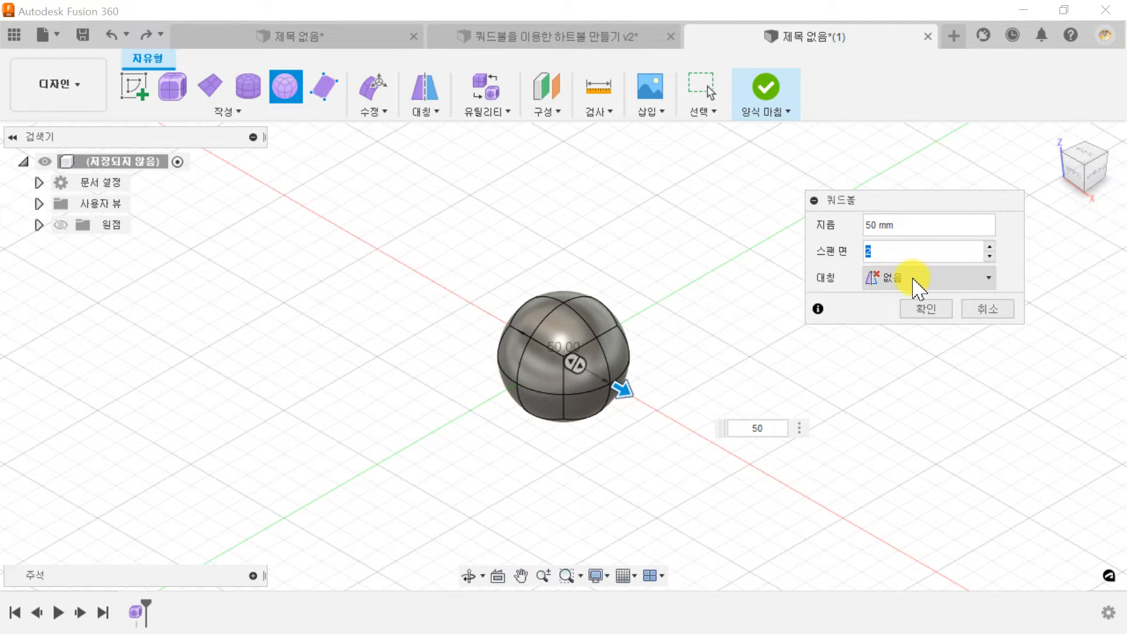
# - Set the quadball's symmetry to mirror with length, width and height symmetry enabled, and finish creating it
pyautogui.click(916, 282)
pyautogui.click(896, 322)
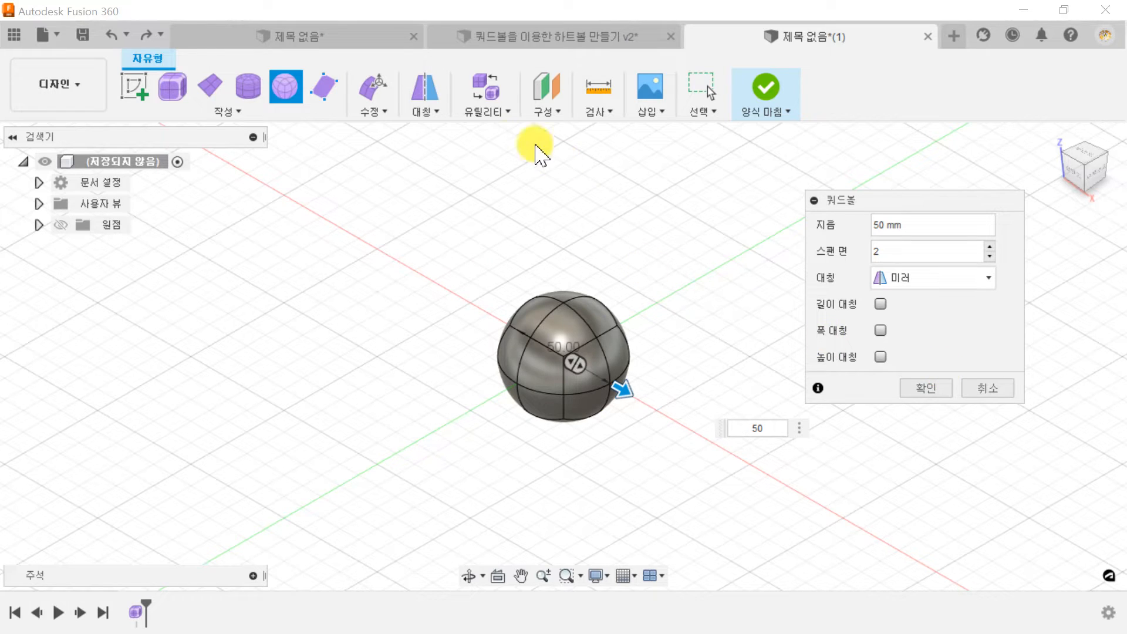
pyautogui.click(439, 111)
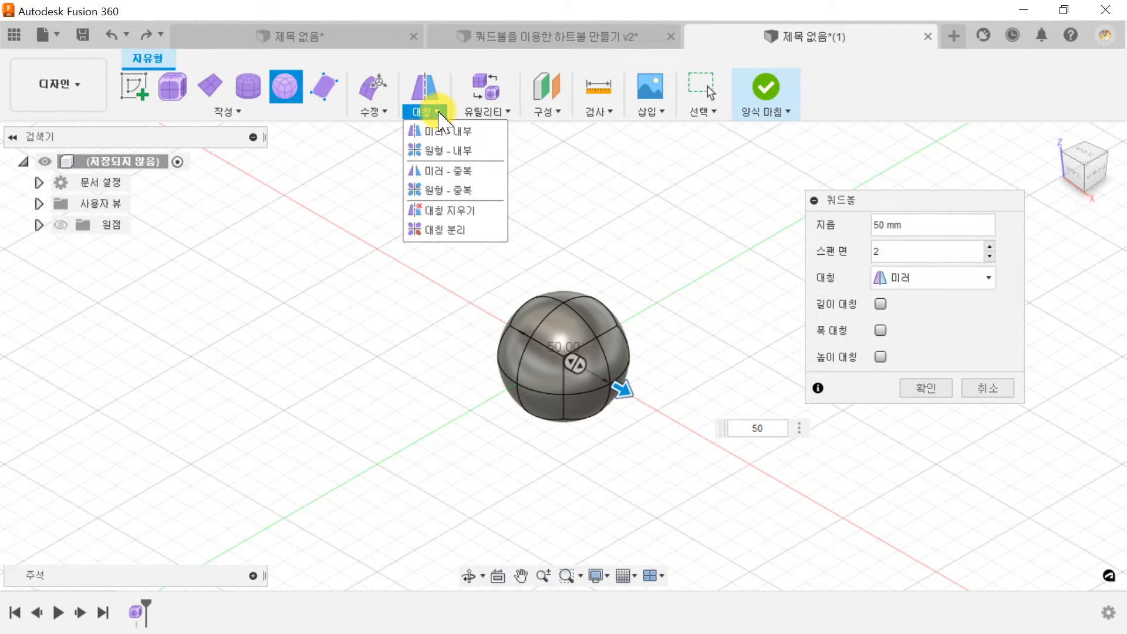
pyautogui.click(930, 319)
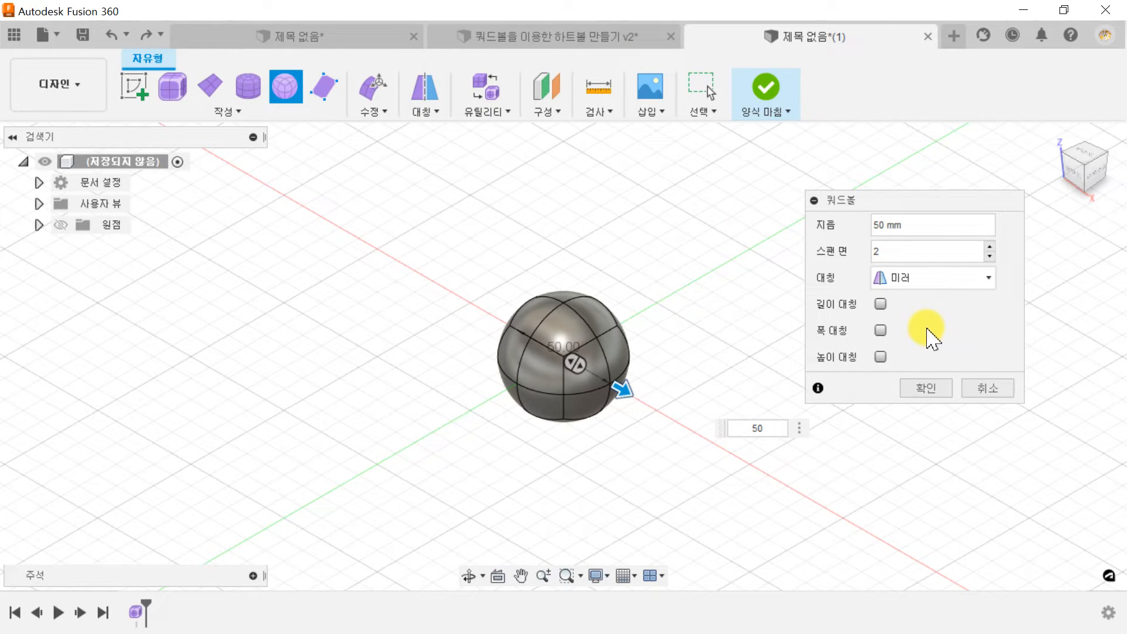
pyautogui.click(881, 304)
pyautogui.click(881, 330)
pyautogui.click(881, 357)
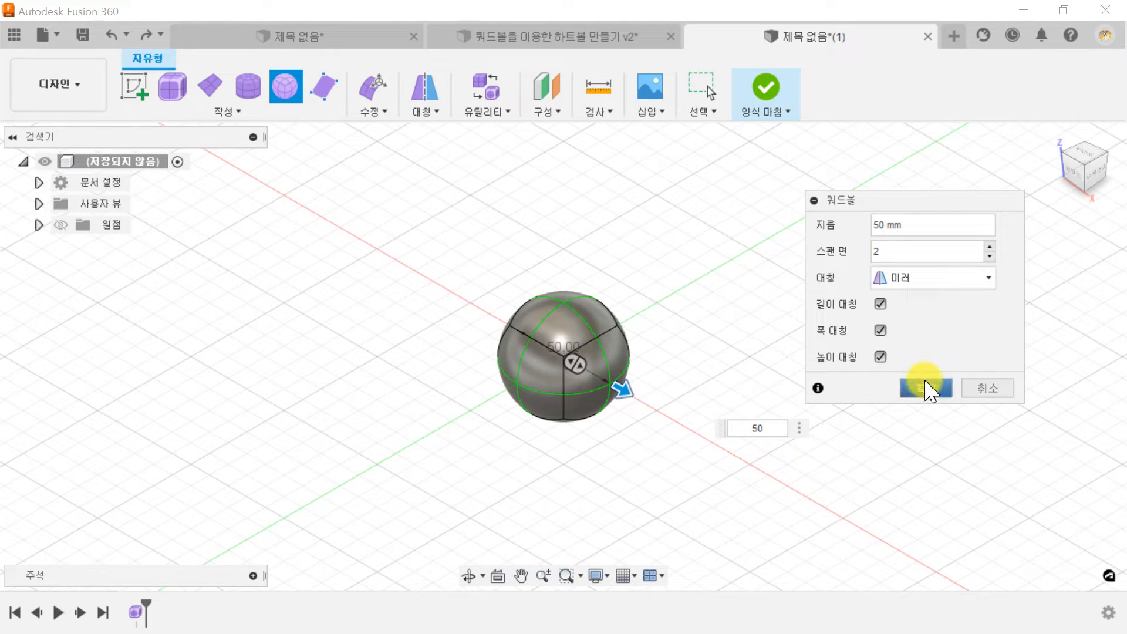
pyautogui.click(927, 392)
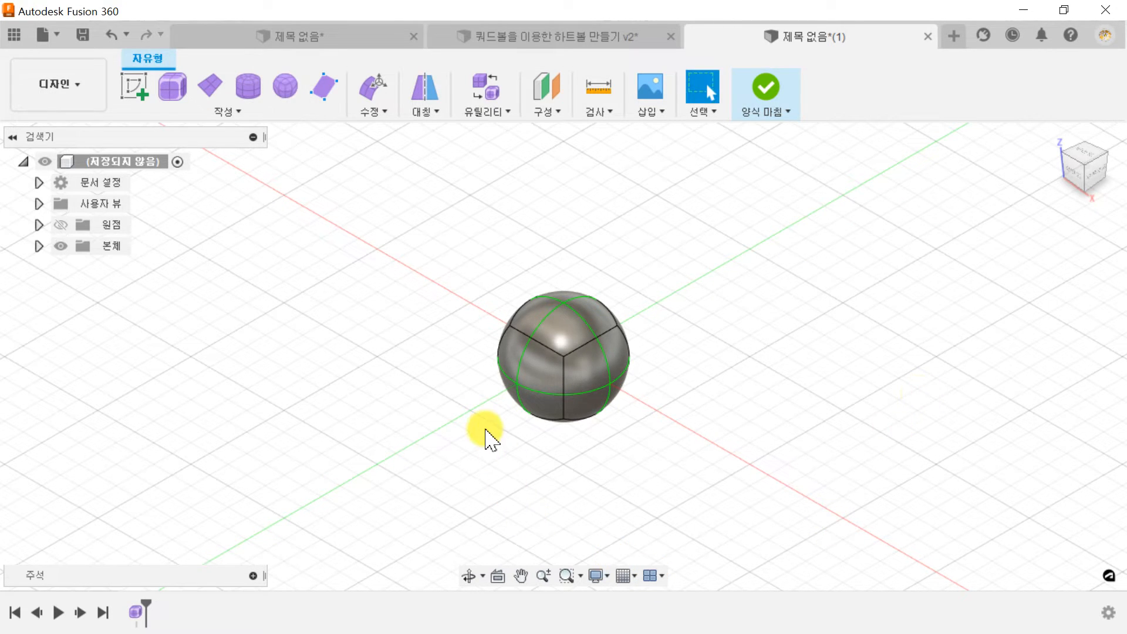
# - With Edit Form, flatten the quadball's four negative X faces by setting the pivot at their outermost point and scaling X to 0
pyautogui.scroll(2, 481, 438)
pyautogui.keyDown('shift'); pyautogui.moveTo(481, 437); pyautogui.dragTo(552, 438, button='middle'); pyautogui.keyUp('shift')
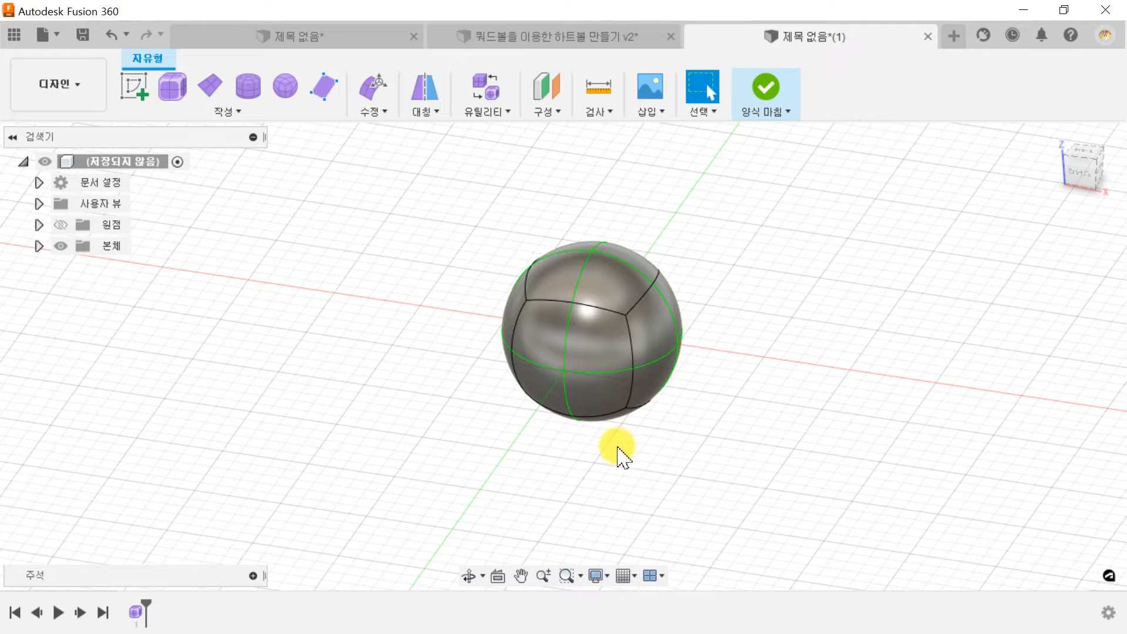
pyautogui.click(373, 88)
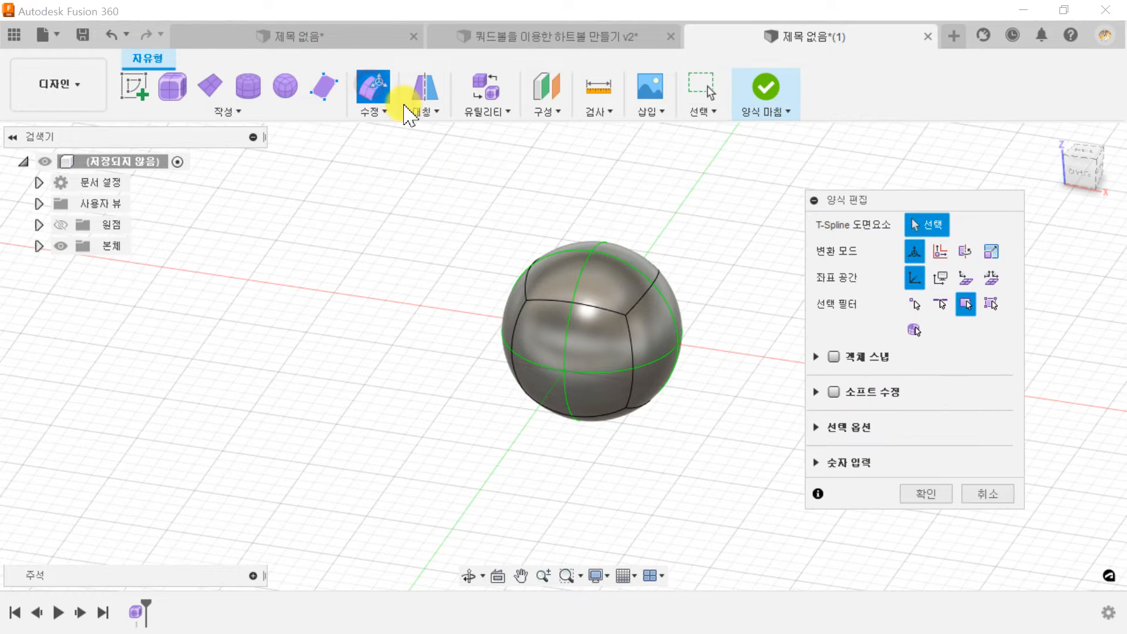
pyautogui.click(1078, 156)
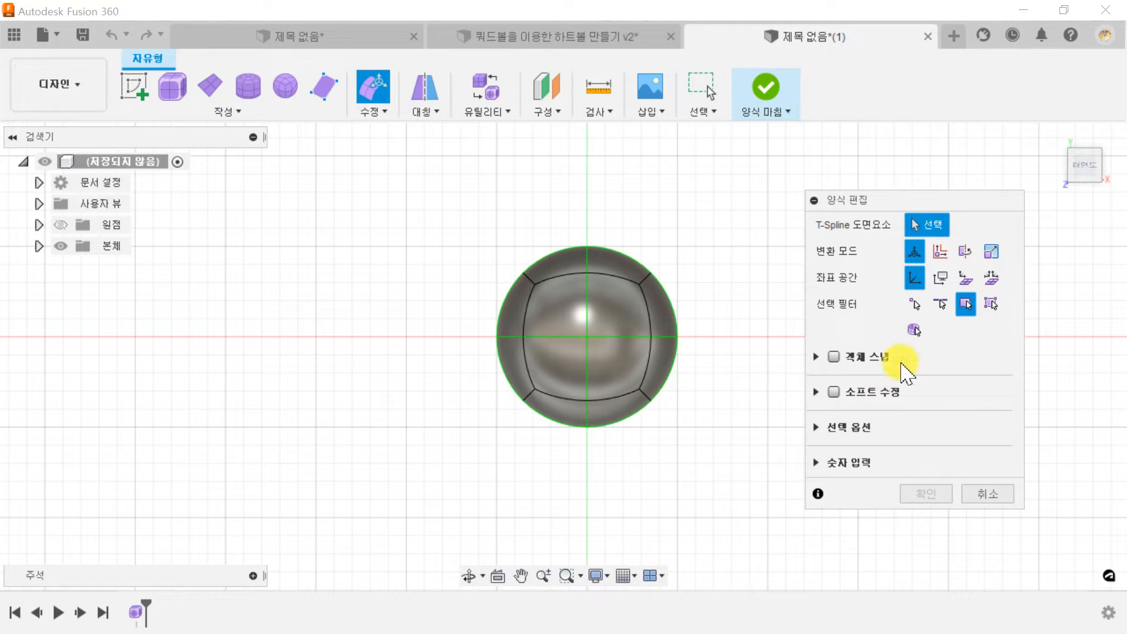
pyautogui.moveTo(415, 218); pyautogui.dragTo(552, 444)
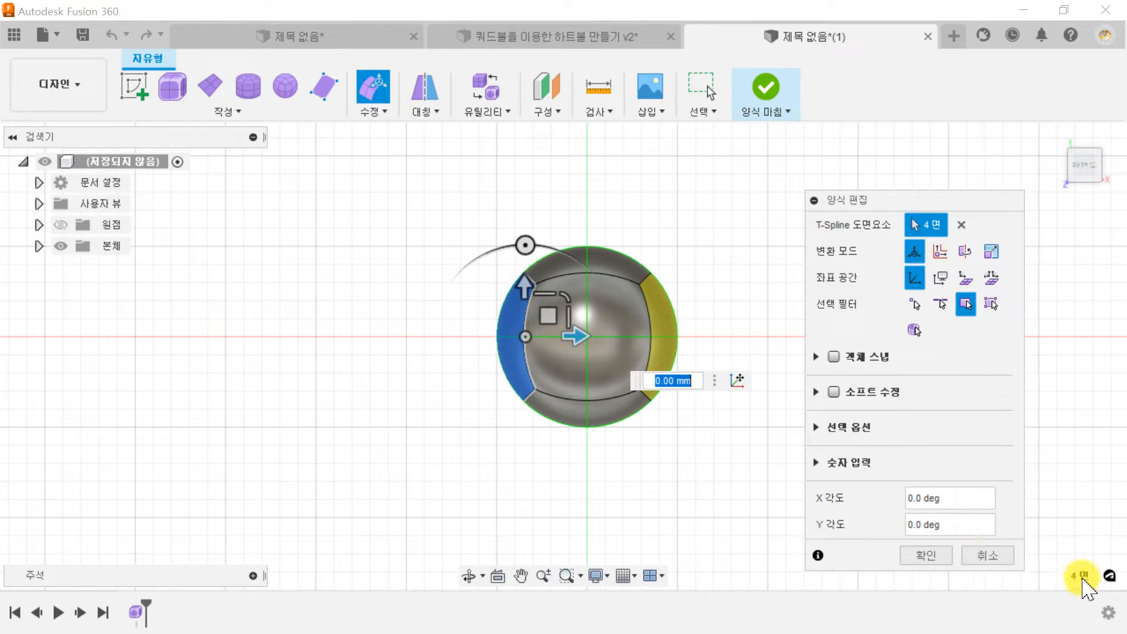
pyautogui.click(737, 381)
pyautogui.click(497, 333)
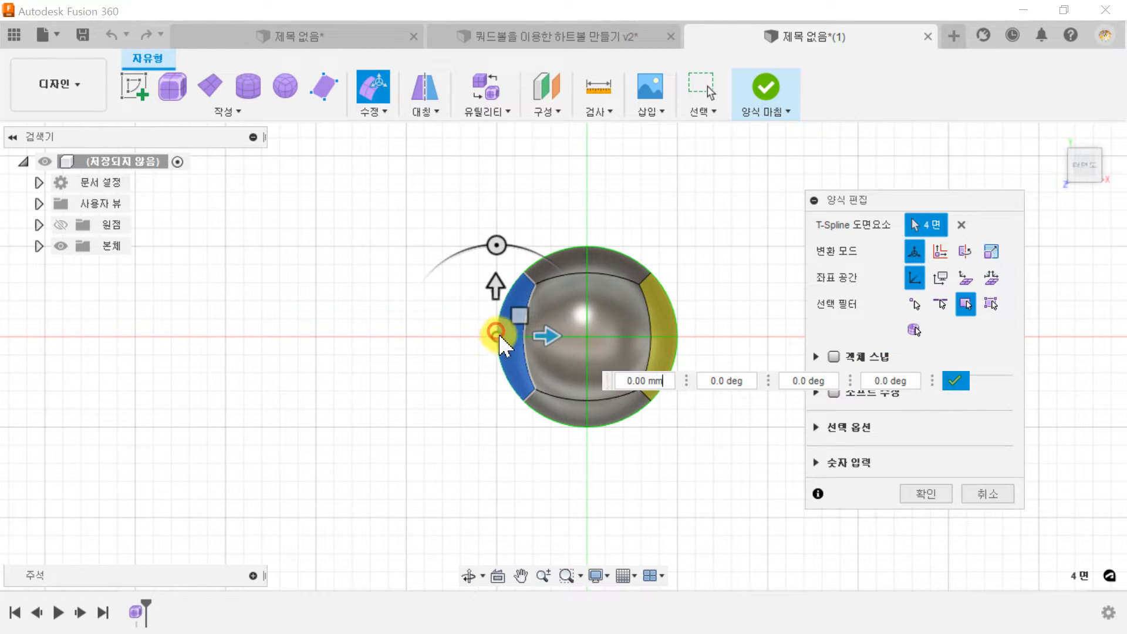
pyautogui.click(955, 381)
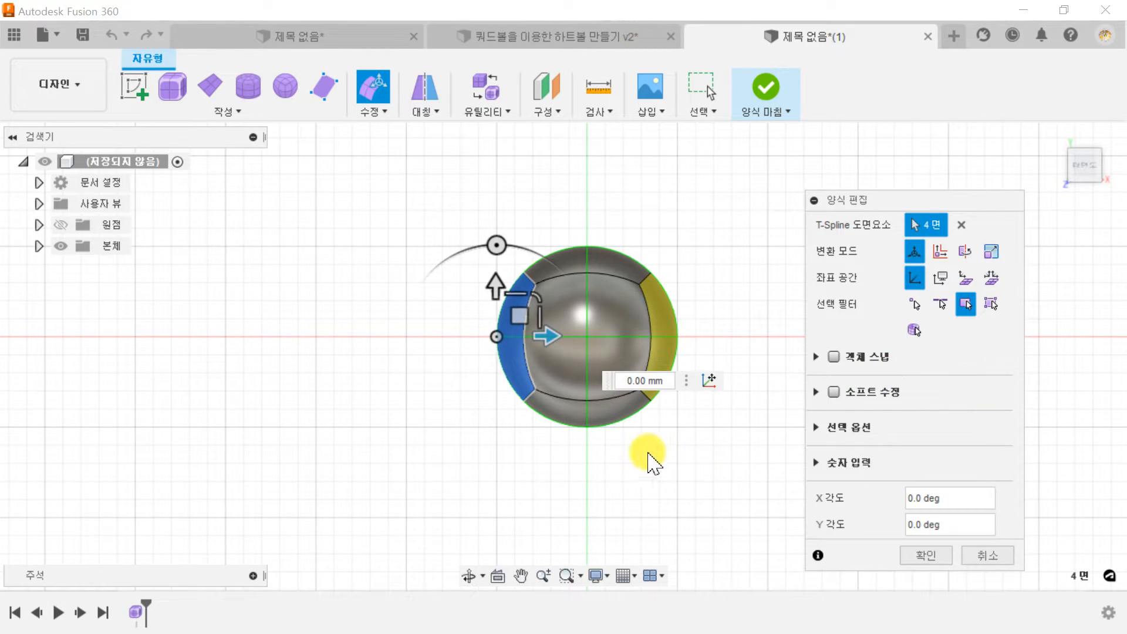
pyautogui.write('0')
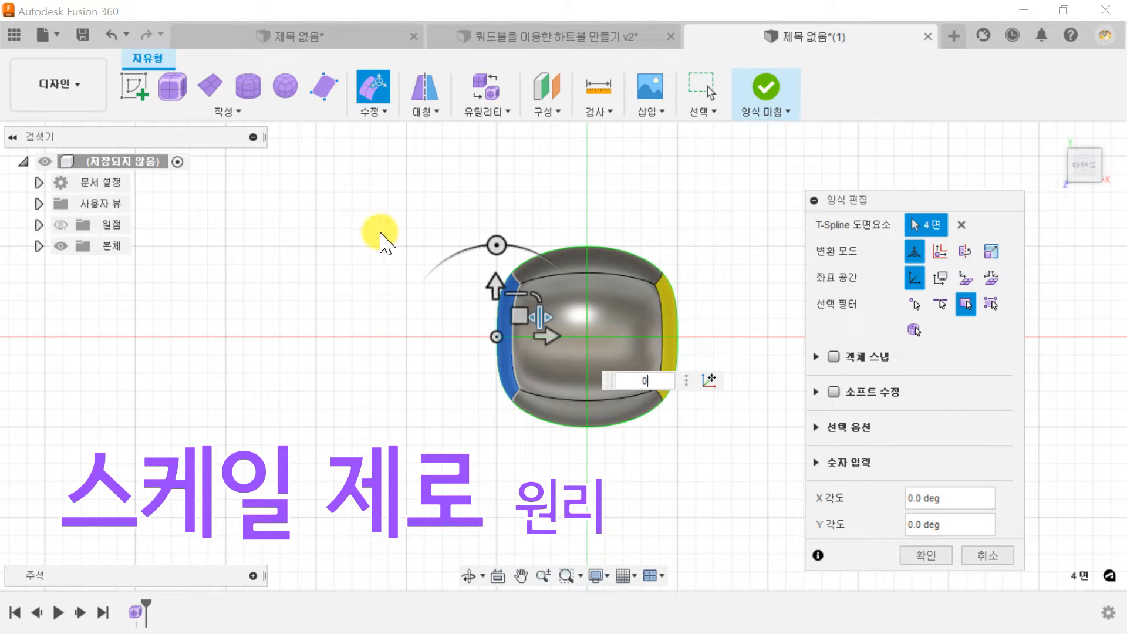
# - Select the band of edges at the top of the second example body and flatten them vertically with a scale of 0
pyautogui.click(940, 304)
pyautogui.click(967, 307)
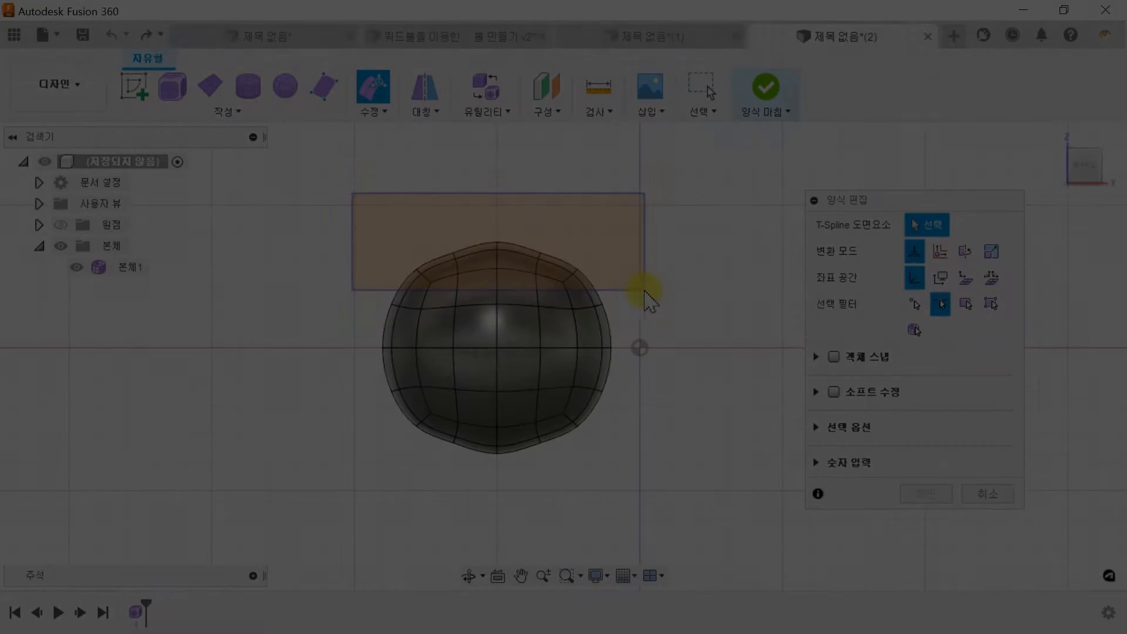
pyautogui.moveTo(645, 252); pyautogui.dragTo(646, 258)
pyautogui.click(514, 222)
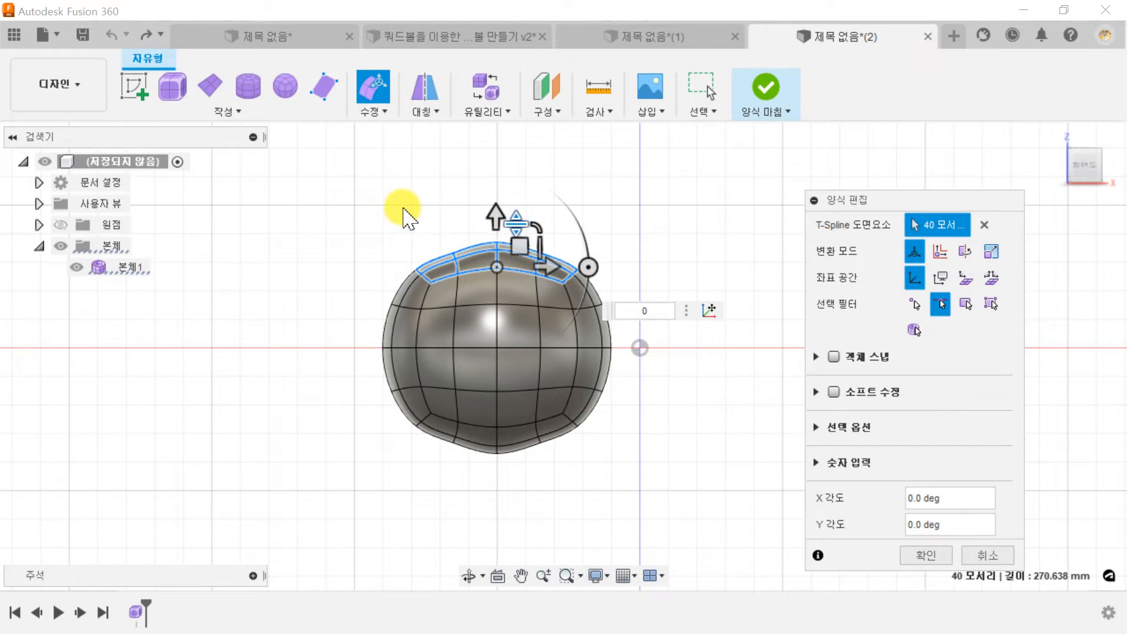
pyautogui.write('0')
# - Try relocating the manipulator's pivot above the flattened edges, and undo the last change
pyautogui.click(711, 311)
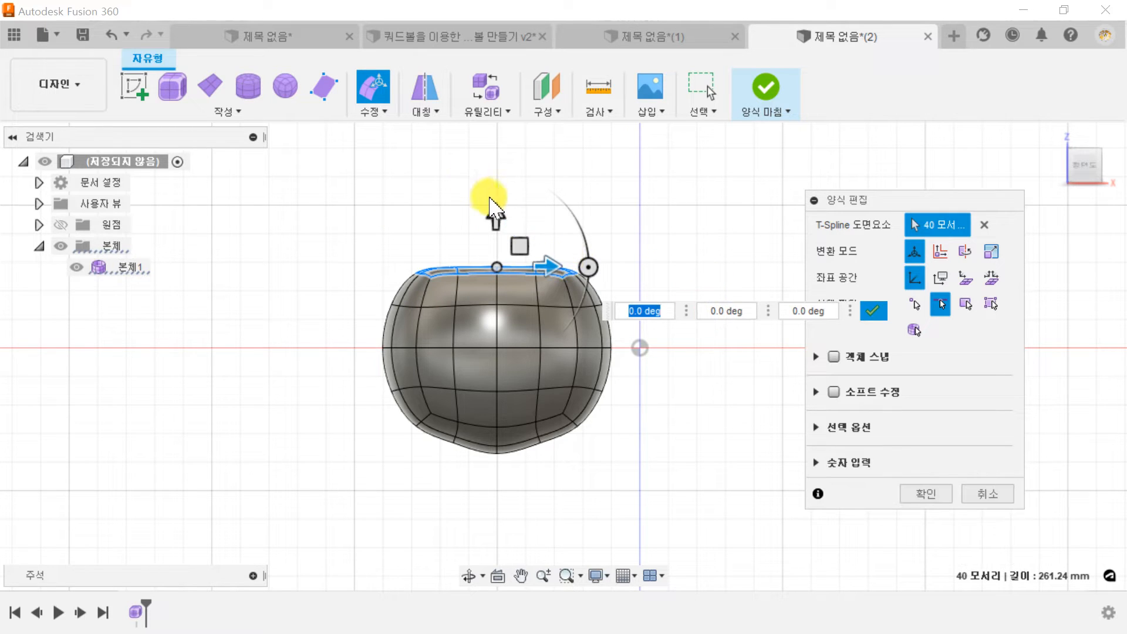
pyautogui.click(498, 268)
pyautogui.moveTo(497, 267); pyautogui.dragTo(503, 196)
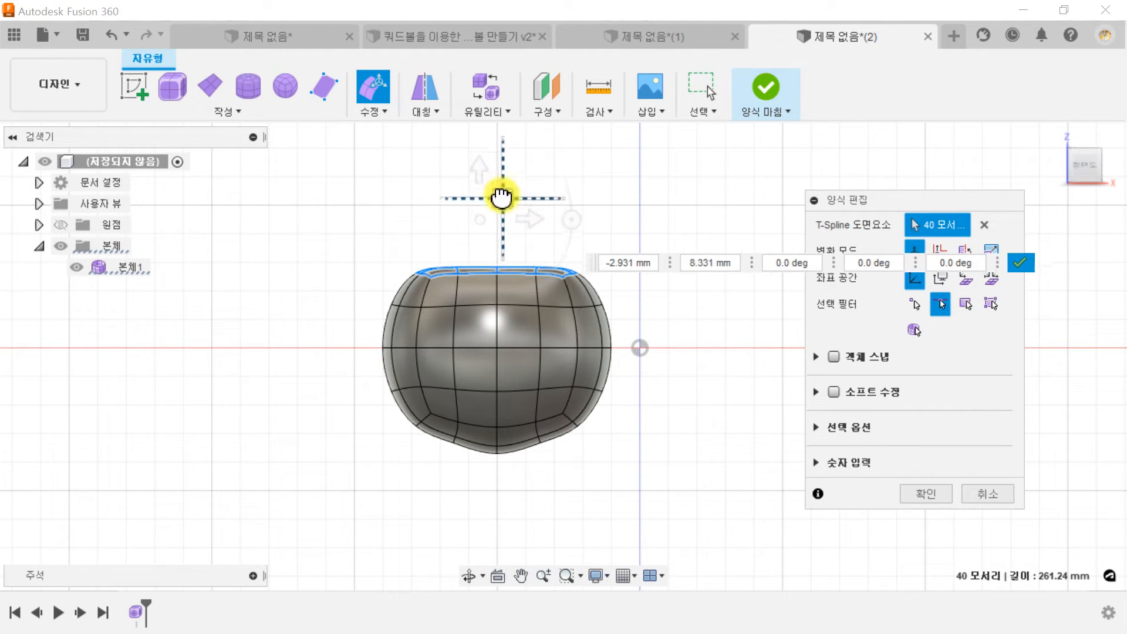
pyautogui.click(1020, 261)
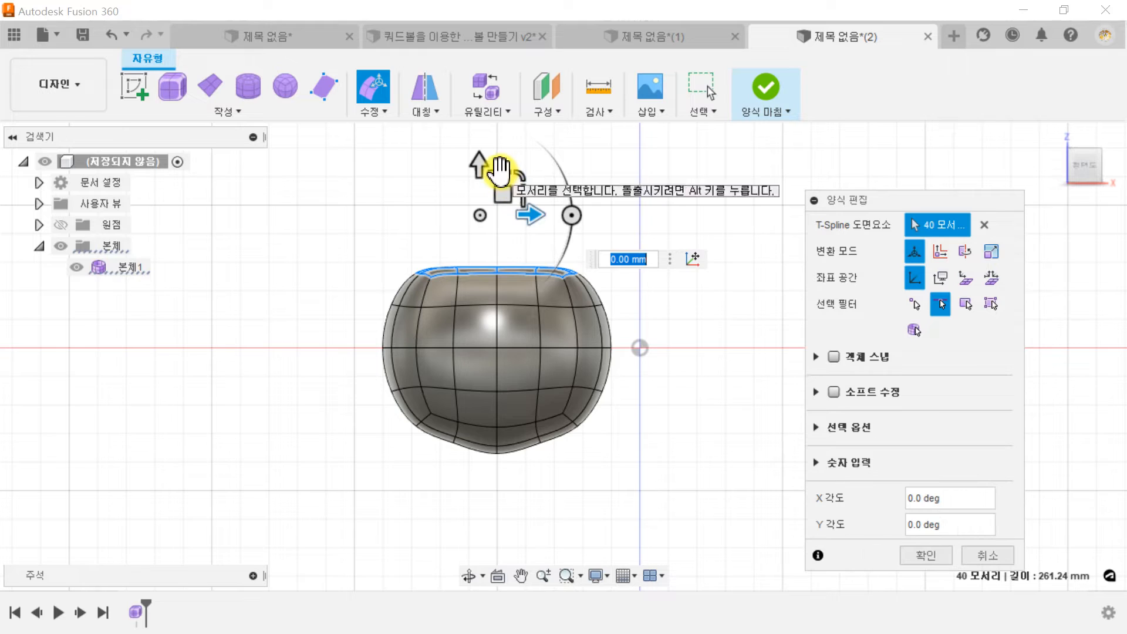
pyautogui.click(503, 189)
pyautogui.hotkey('ctrl', 'z')
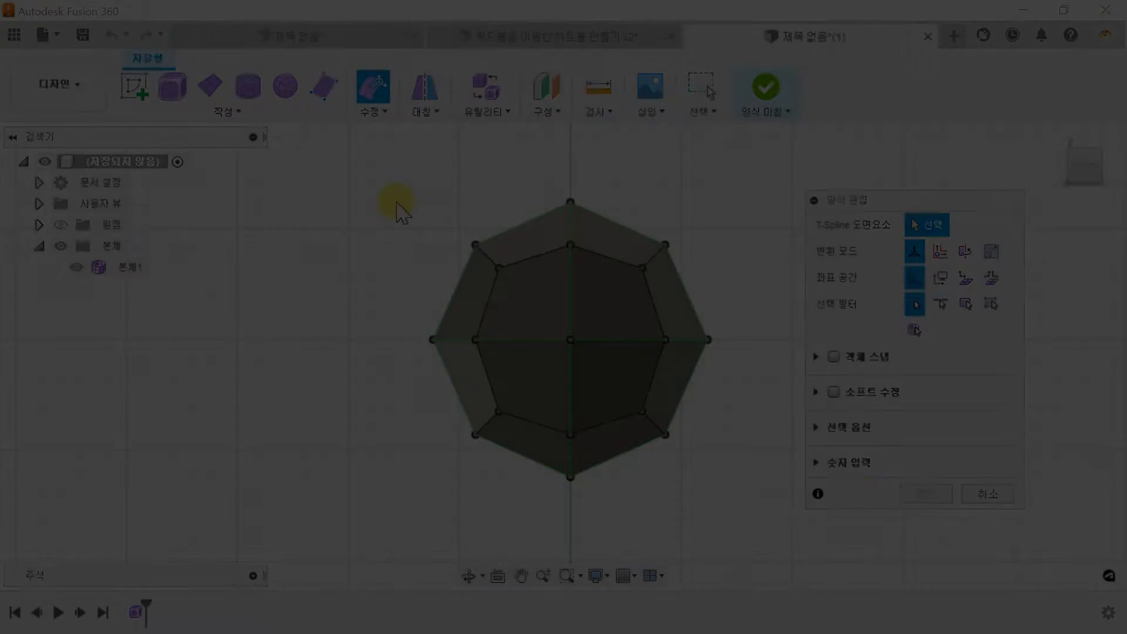
# - On the box-display quadball, flatten one side's nine vertices along Y and the top nine vertices along Z with a scale of 0
pyautogui.moveTo(372, 186); pyautogui.dragTo(523, 479)
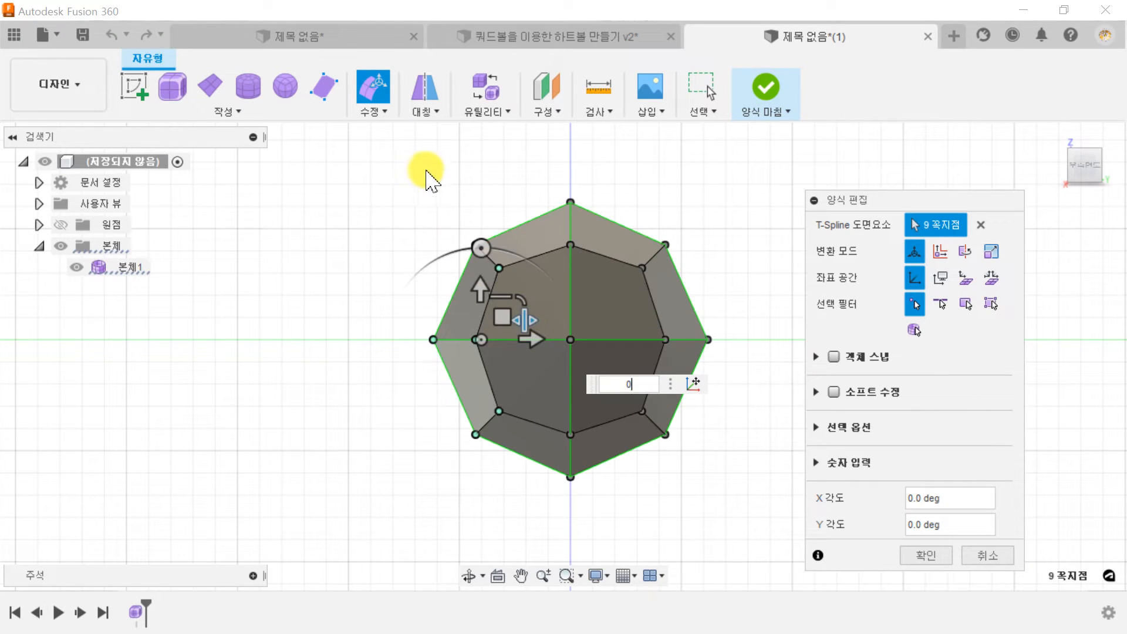
pyautogui.moveTo(414, 162); pyautogui.dragTo(742, 275)
pyautogui.click(590, 207)
pyautogui.write('0')
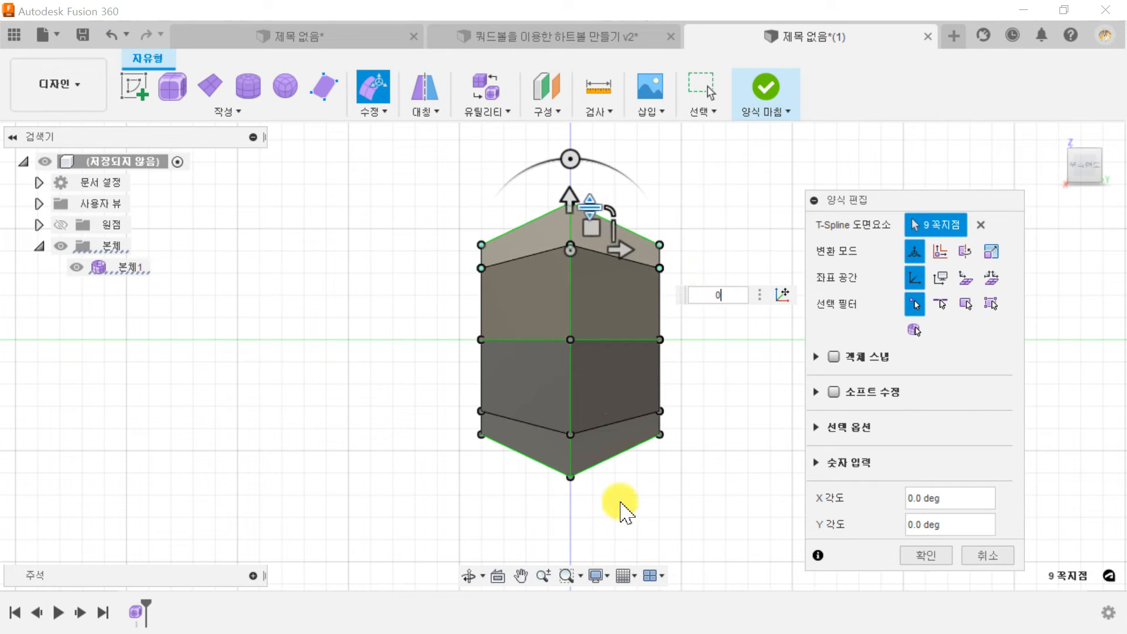
pyautogui.press('Return')
pyautogui.keyDown('shift'); pyautogui.moveTo(549, 348); pyautogui.dragTo(486, 391, button='middle'); pyautogui.keyUp('shift')
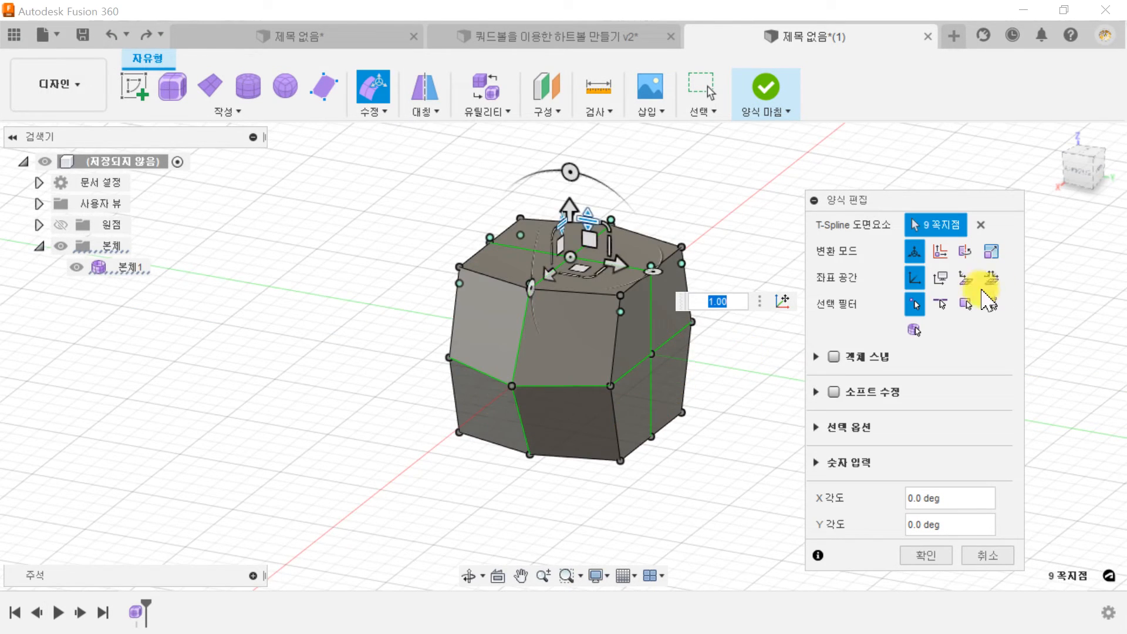
pyautogui.click(966, 304)
pyautogui.click(513, 358)
pyautogui.keyDown('shift'); pyautogui.click(554, 360); pyautogui.keyUp('shift')
pyautogui.keyDown('shift'); pyautogui.click(559, 418); pyautogui.keyUp('shift')
pyautogui.keyDown('shift'); pyautogui.click(481, 409); pyautogui.keyUp('shift')
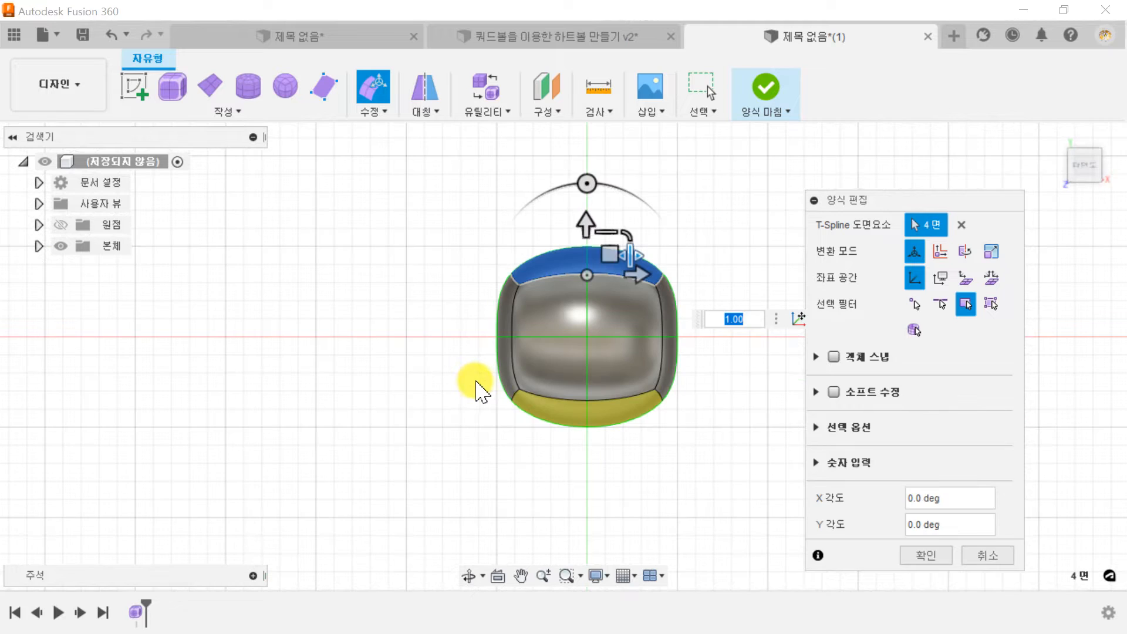
pyautogui.click(474, 380)
# - Flatten the quadball's four negative Y faces by setting the pivot at their outermost point and scaling Y to 0
pyautogui.moveTo(432, 367); pyautogui.dragTo(713, 520)
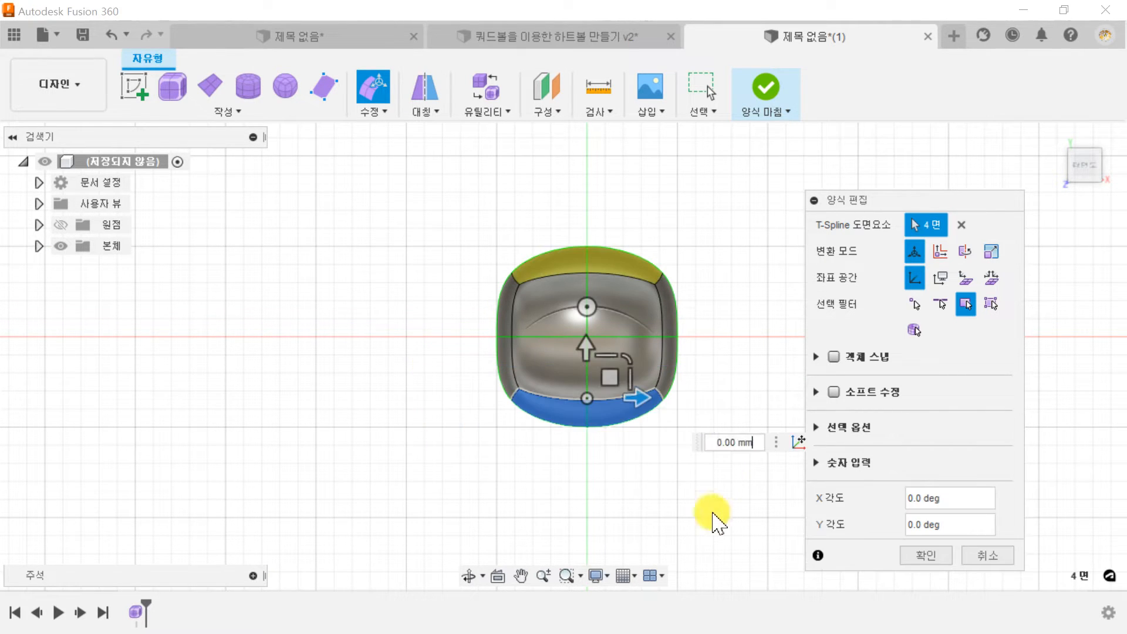
pyautogui.click(800, 439)
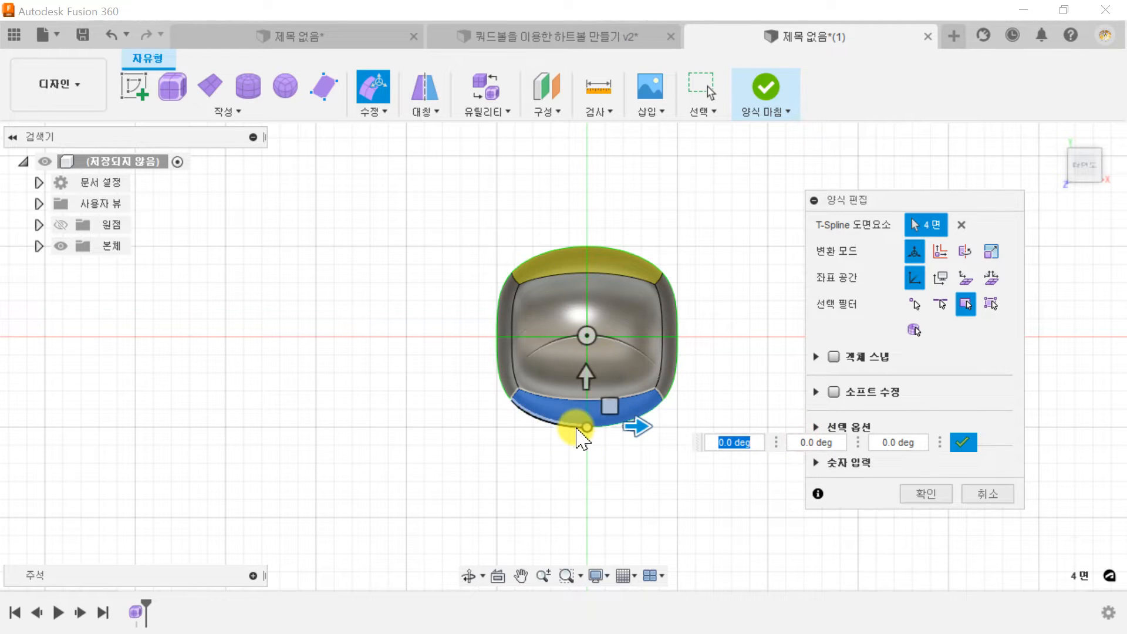
pyautogui.click(587, 427)
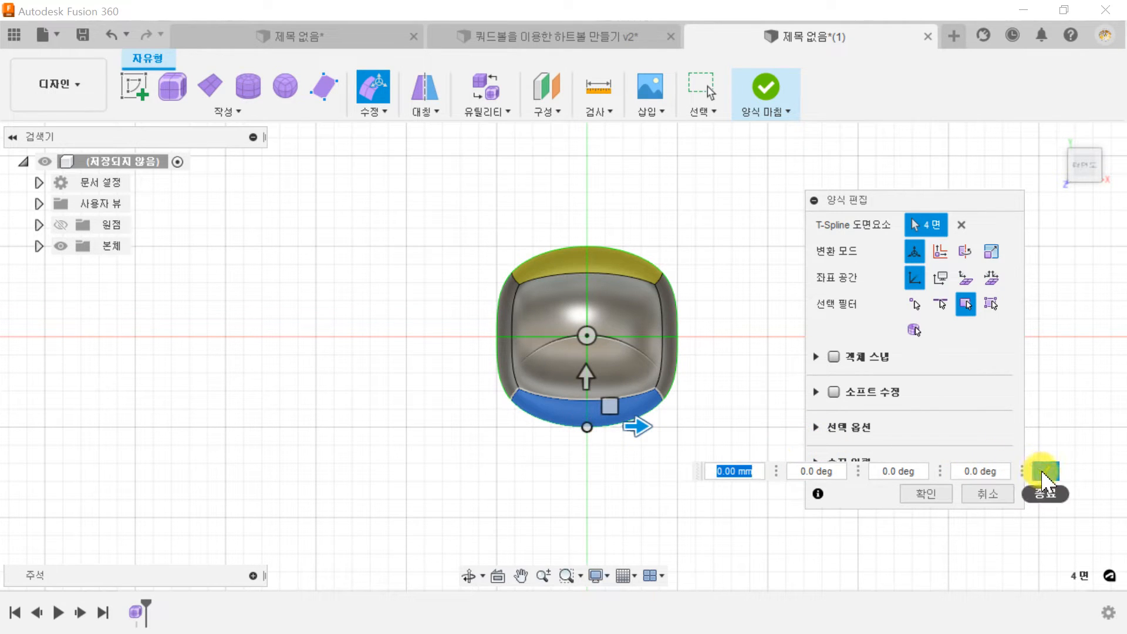
pyautogui.click(1042, 471)
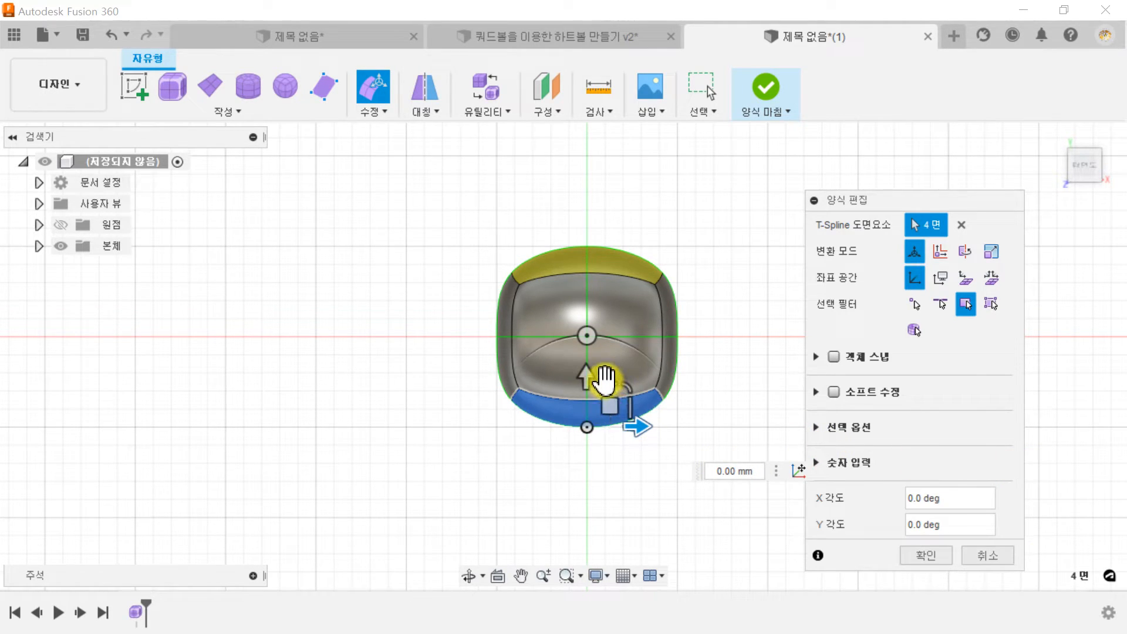
pyautogui.write('0')
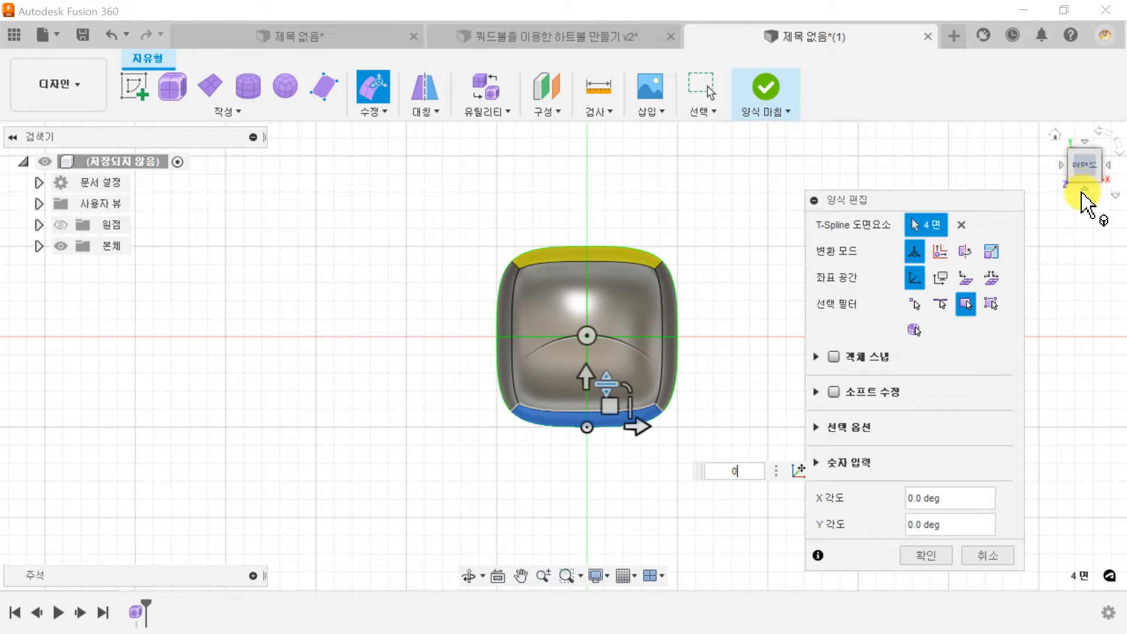
# - Flatten the quadball's four top faces along Z by setting the pivot at their topmost point and scaling them in Z
pyautogui.click(1083, 188)
pyautogui.click(799, 316)
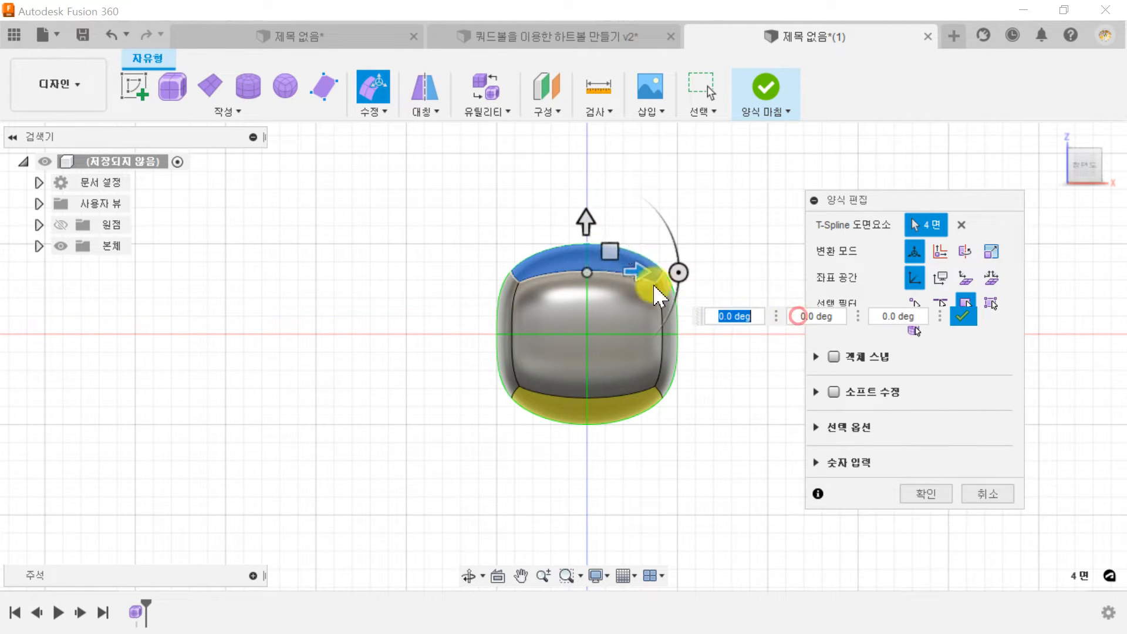
pyautogui.click(587, 244)
pyautogui.click(1044, 288)
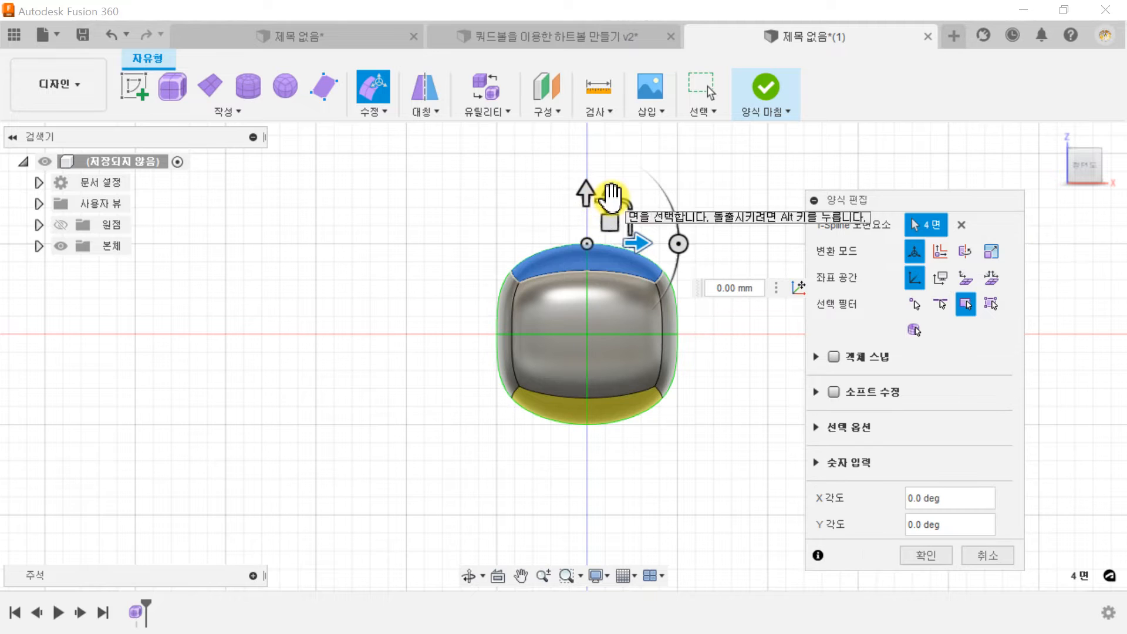
pyautogui.click(453, 449)
pyautogui.press('Escape')
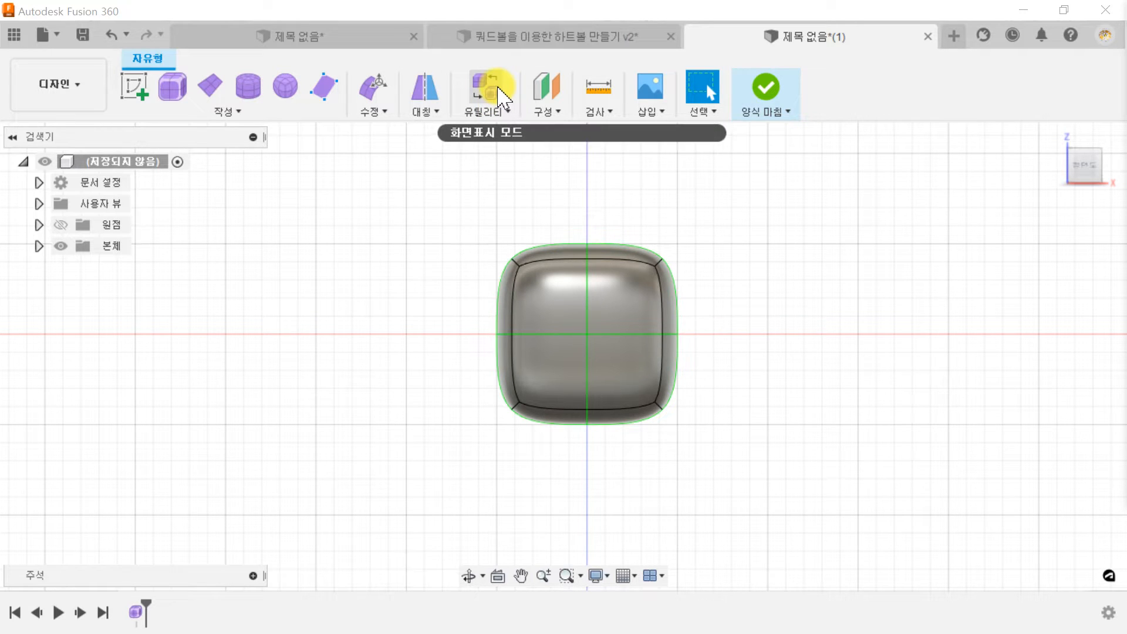
pyautogui.moveTo(498, 89)
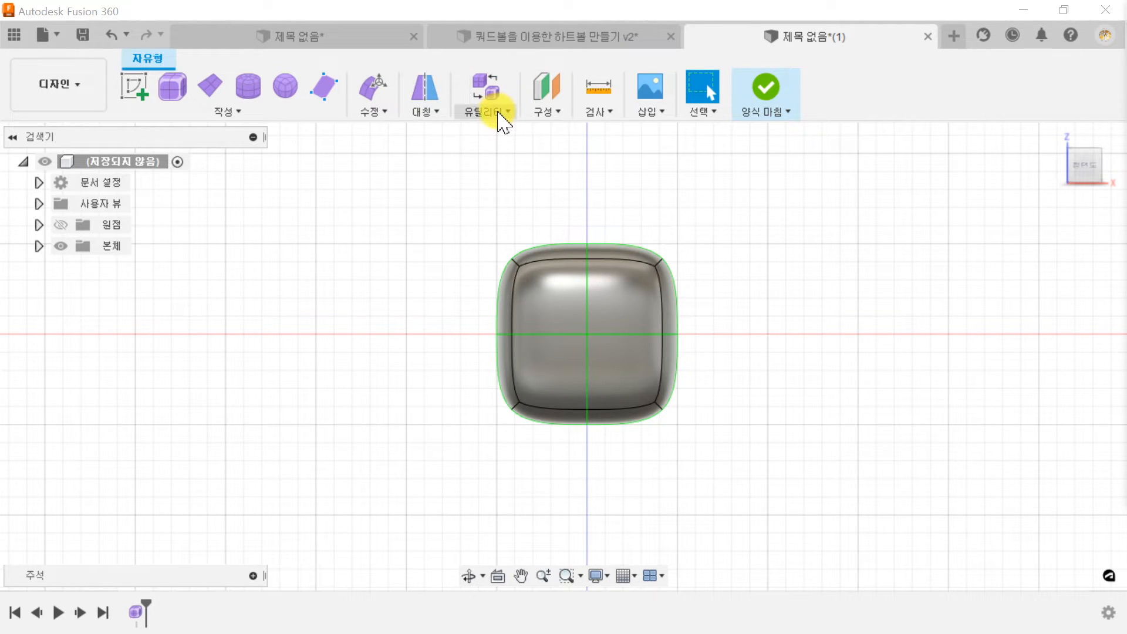
pyautogui.click(498, 114)
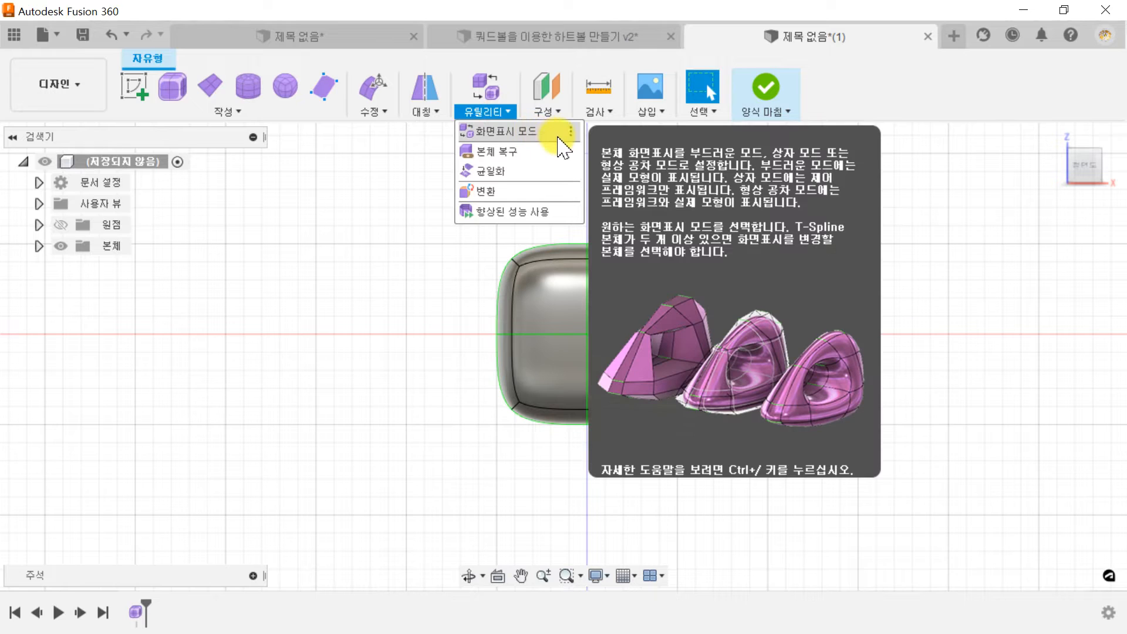
pyautogui.click(548, 135)
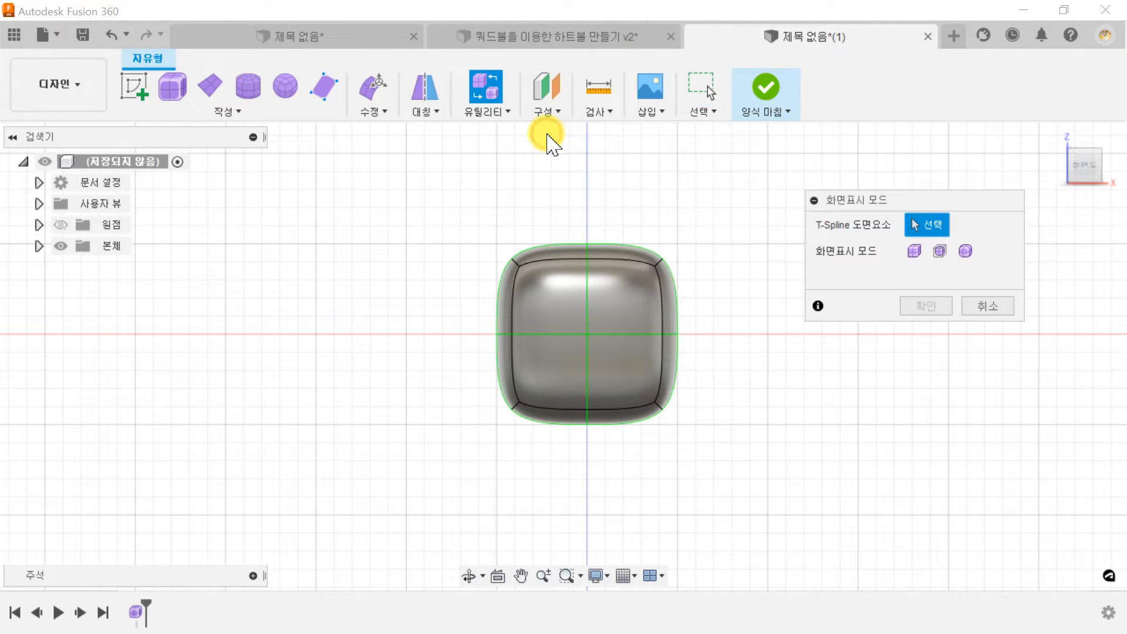
pyautogui.click(986, 306)
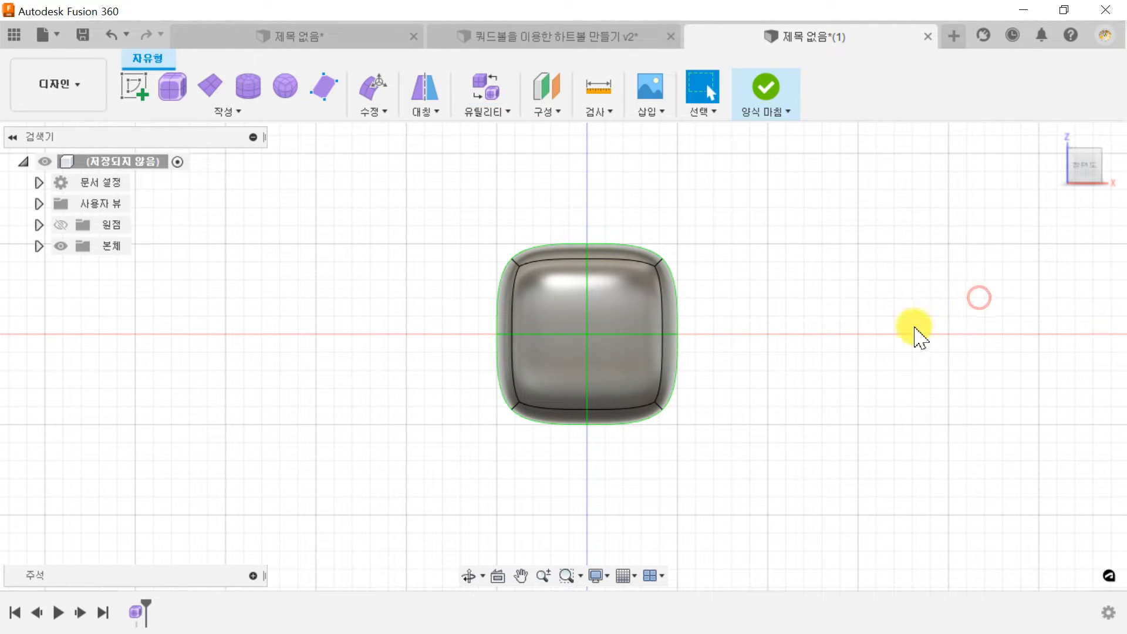
# - Cycle the rounded cube through the box, control frame and smooth display modes, and return it to smooth display
pyautogui.hotkey('alt', '1')
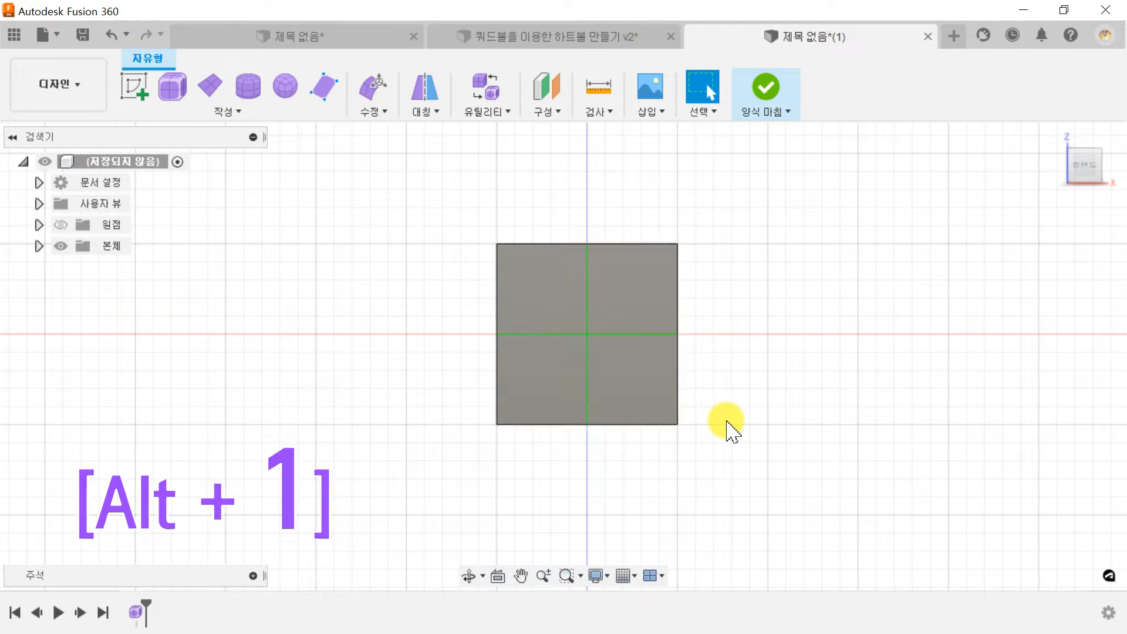
pyautogui.hotkey('alt', '2')
pyautogui.hotkey('alt', '3')
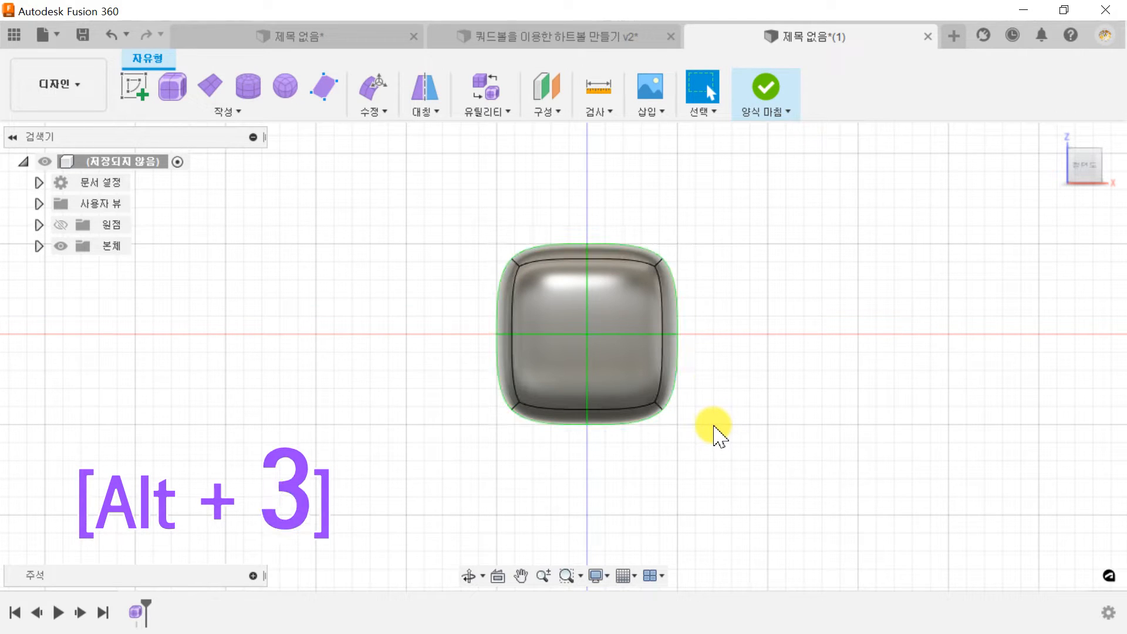
pyautogui.hotkey('alt', '1')
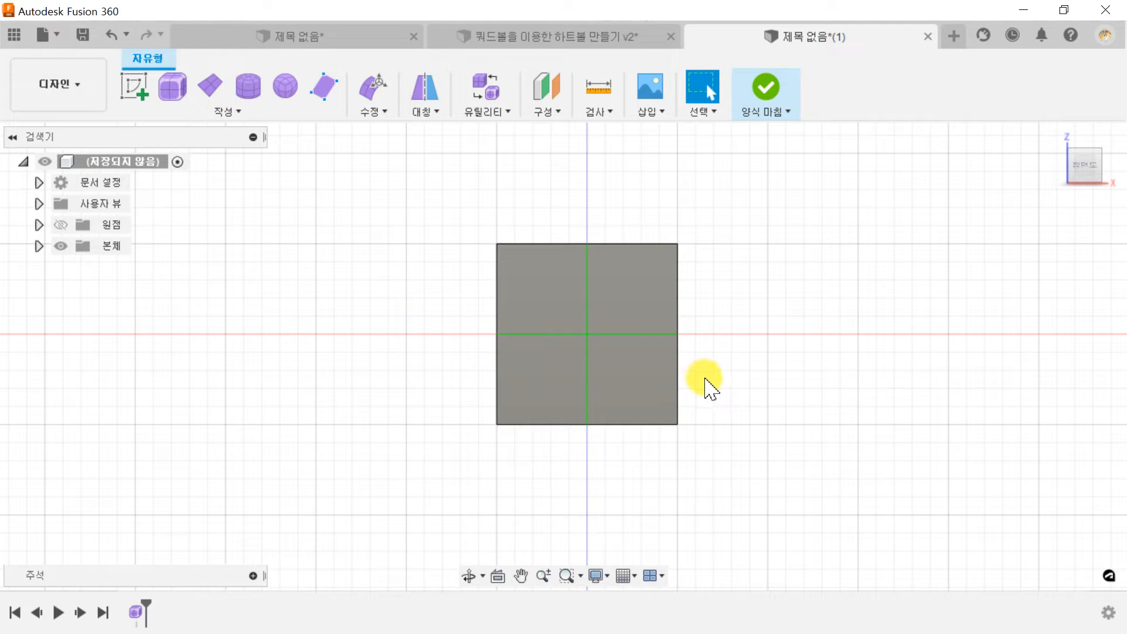
pyautogui.hotkey('alt', '3')
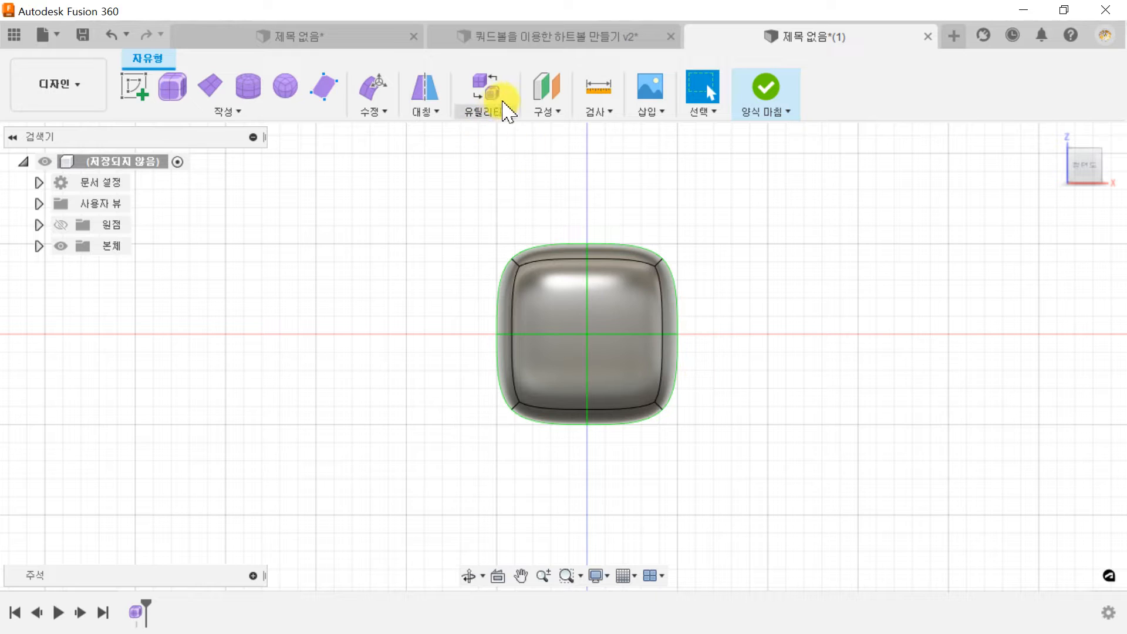
# - Preview the smooth and control frame options of the Display Mode command on the rounded cube, and set it to box display
pyautogui.click(490, 88)
pyautogui.click(914, 252)
pyautogui.click(941, 253)
pyautogui.click(966, 253)
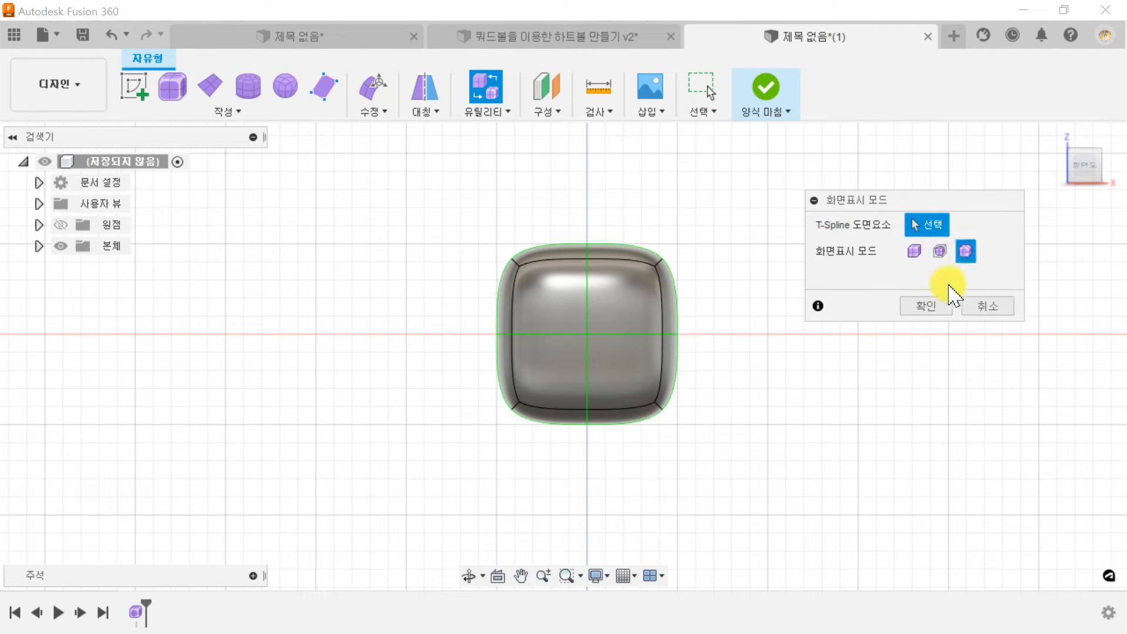
pyautogui.click(936, 306)
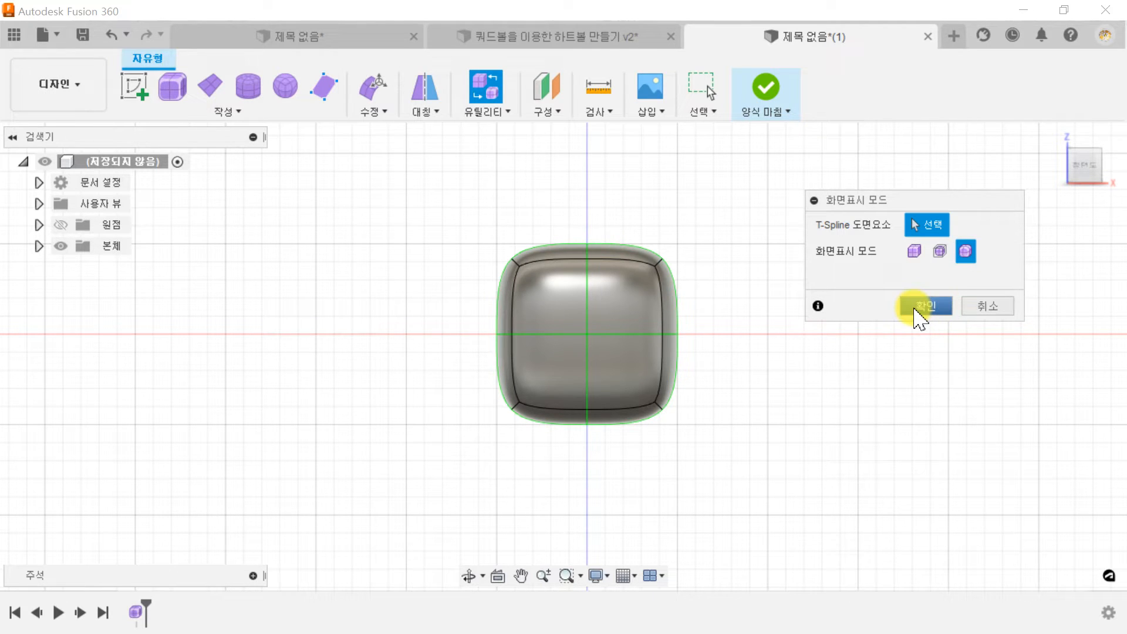
pyautogui.click(914, 251)
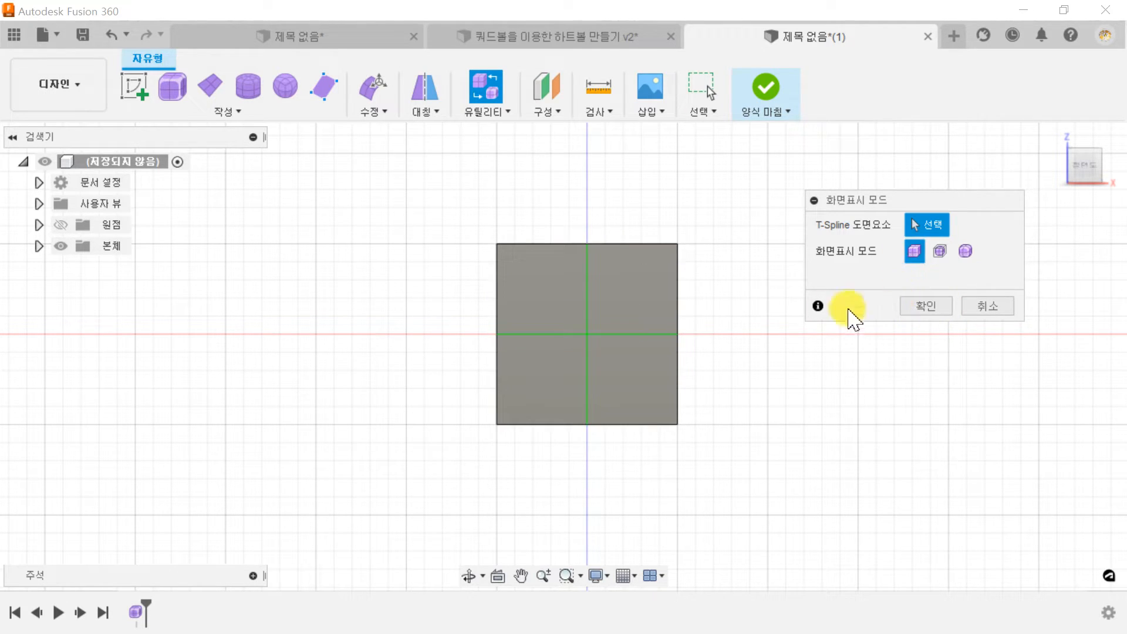
pyautogui.keyDown('shift'); pyautogui.moveTo(721, 314); pyautogui.dragTo(694, 351, button='middle'); pyautogui.keyUp('shift')
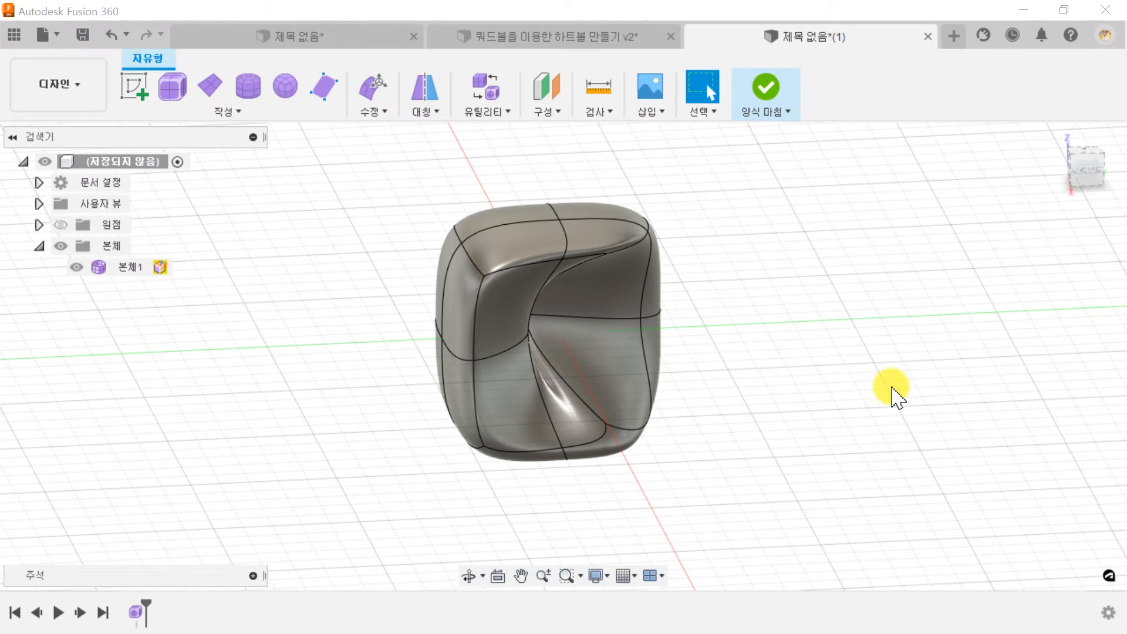
# - Compare the distorted body in box, smooth and control frame display, finishing in control frame display
pyautogui.hotkey('alt', '1')
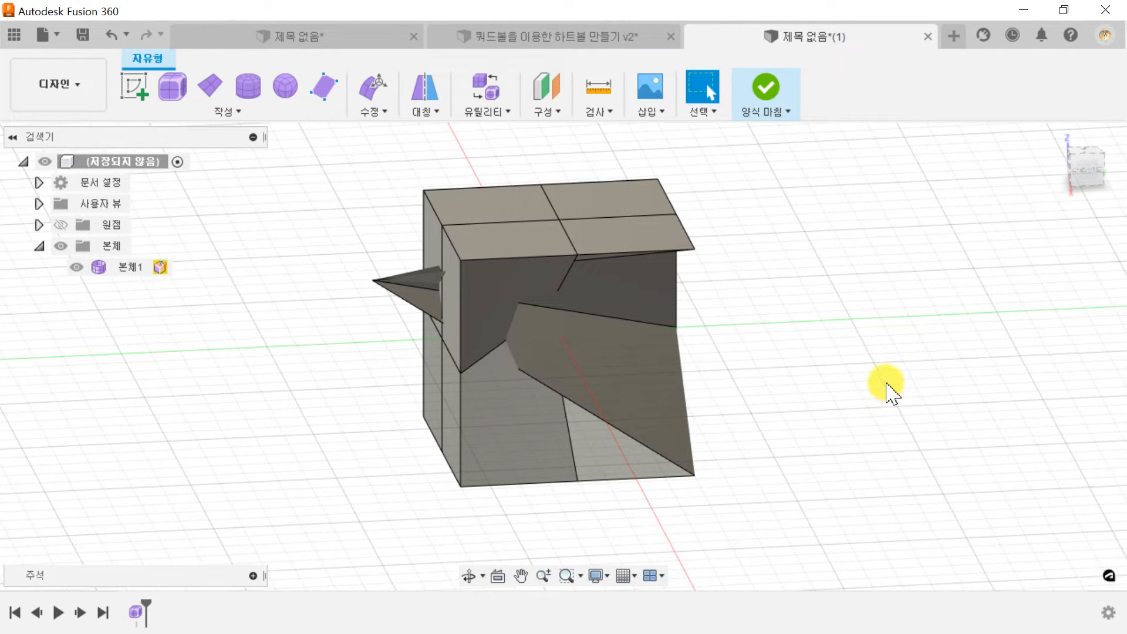
pyautogui.hotkey('alt', '2')
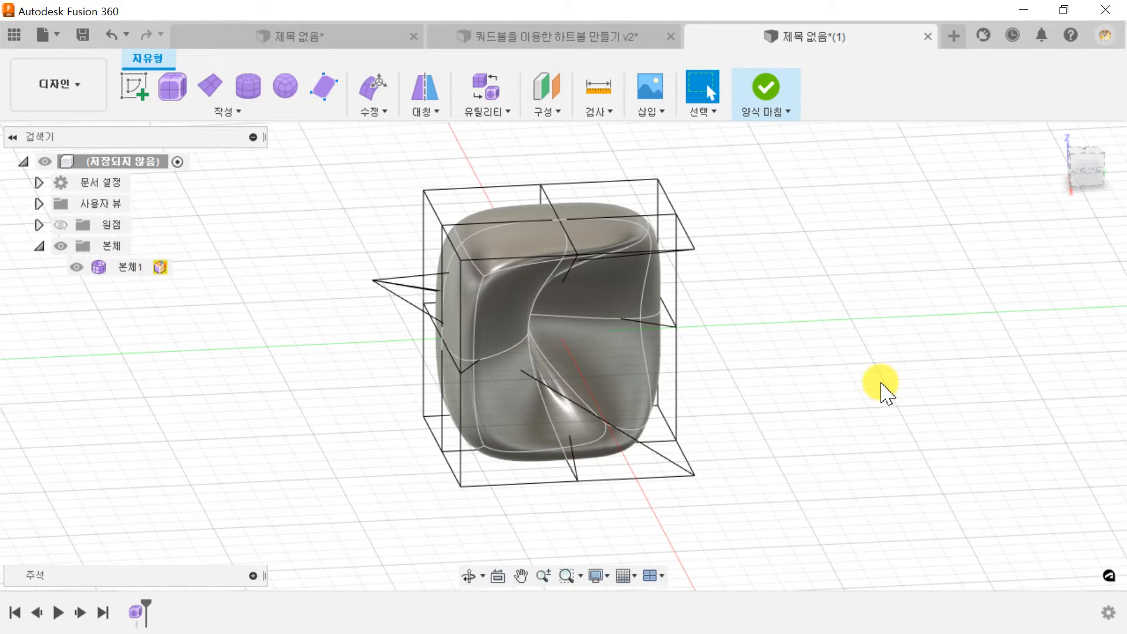
pyautogui.hotkey('alt', '1')
pyautogui.hotkey('alt', '3')
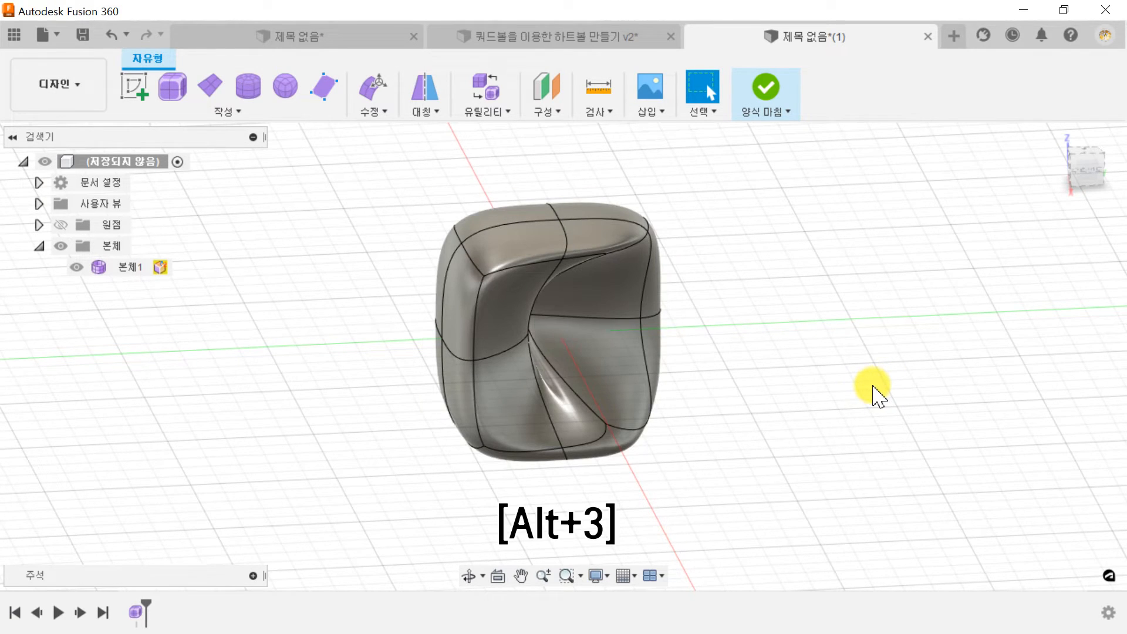
pyautogui.hotkey('alt', '1')
pyautogui.hotkey('alt', '3')
pyautogui.hotkey('alt', '2')
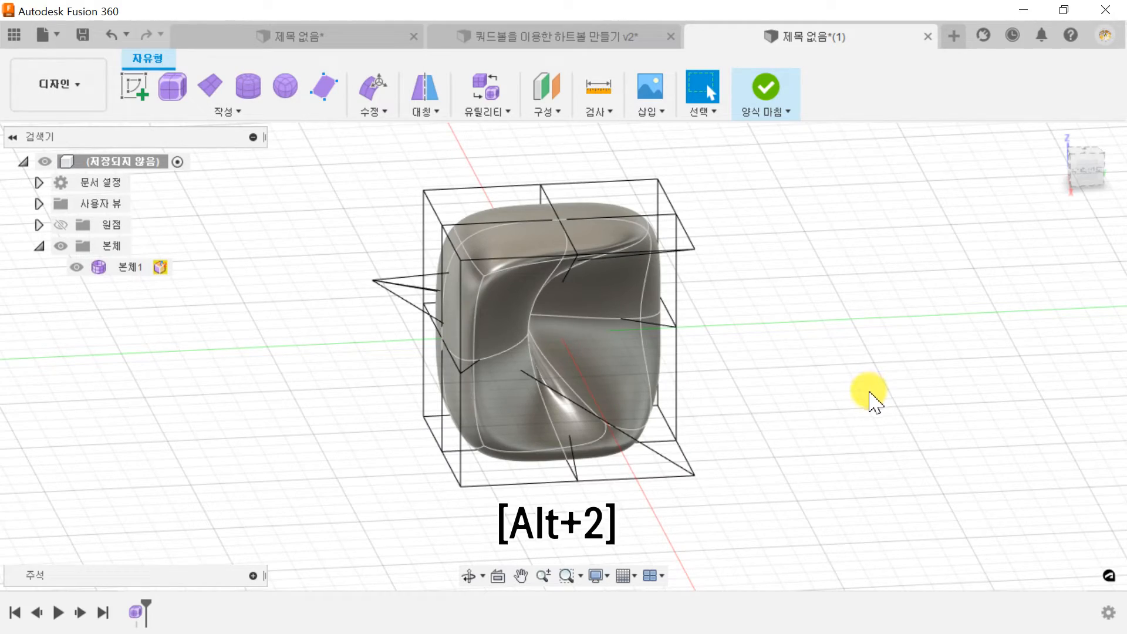
pyautogui.moveTo(716, 390)
pyautogui.keyDown('shift'); pyautogui.mouseDown(button='middle')
pyautogui.moveTo(773, 350)
pyautogui.moveTo(899, 359)
pyautogui.moveTo(727, 390)
pyautogui.mouseUp(button='middle'); pyautogui.keyUp('shift')
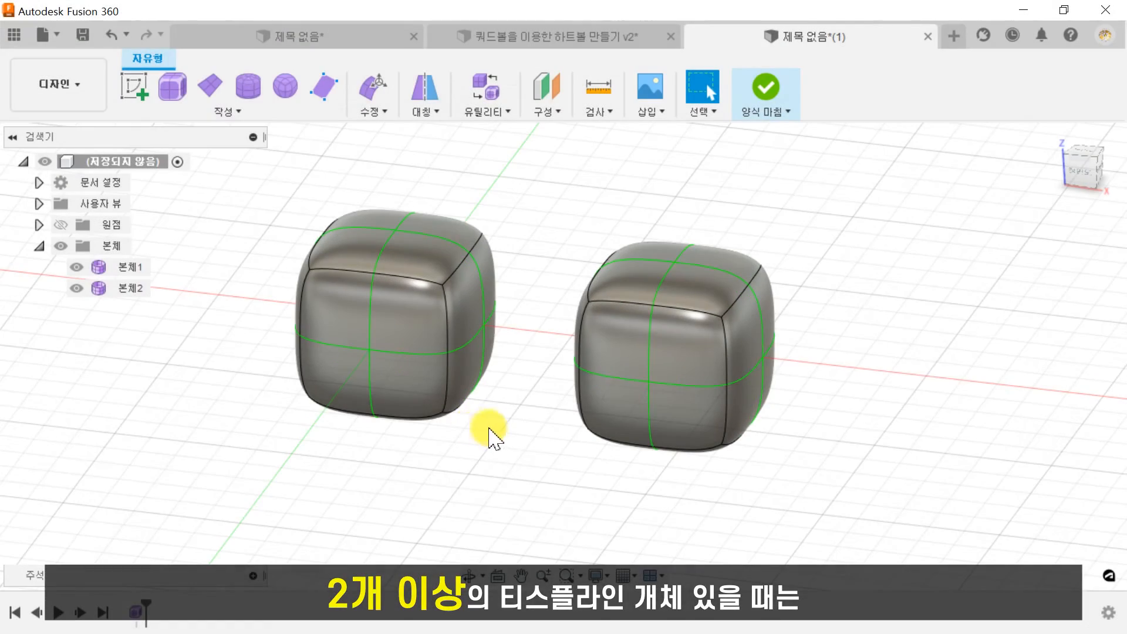
# - With two bodies present, set only the first one to box display by selecting one of its front faces
pyautogui.click(131, 267)
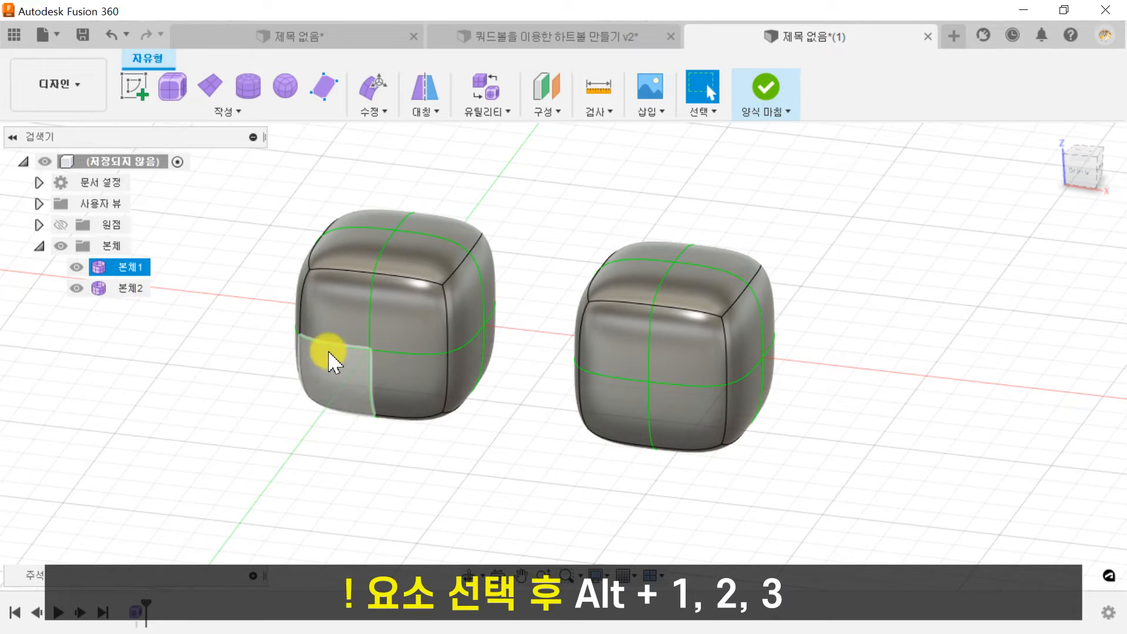
pyautogui.click(406, 311)
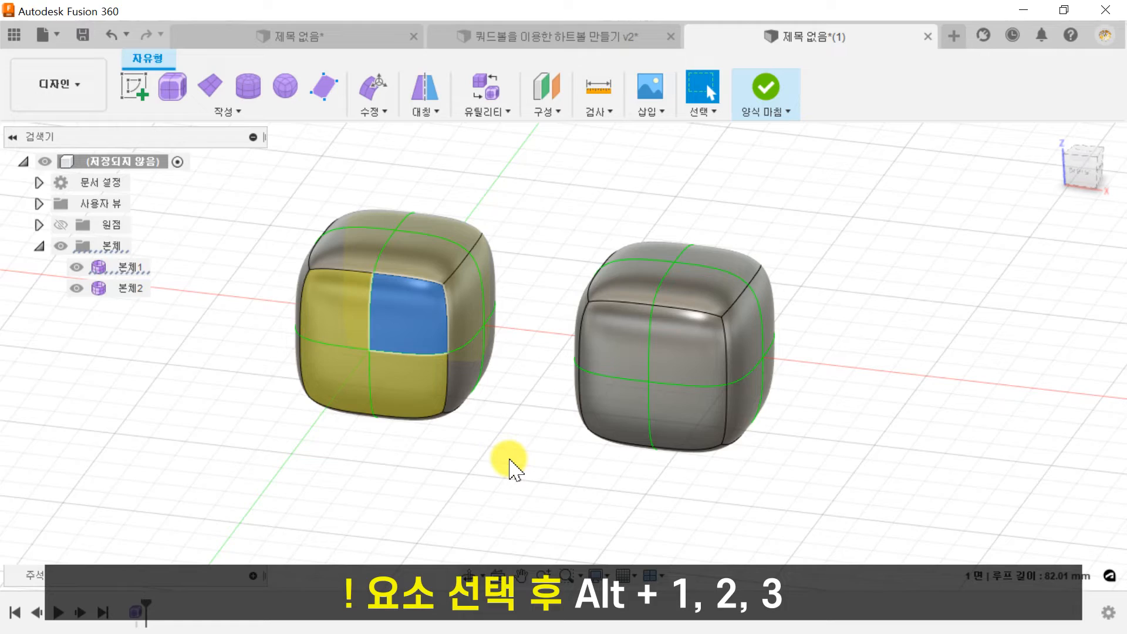
pyautogui.hotkey('alt', '1')
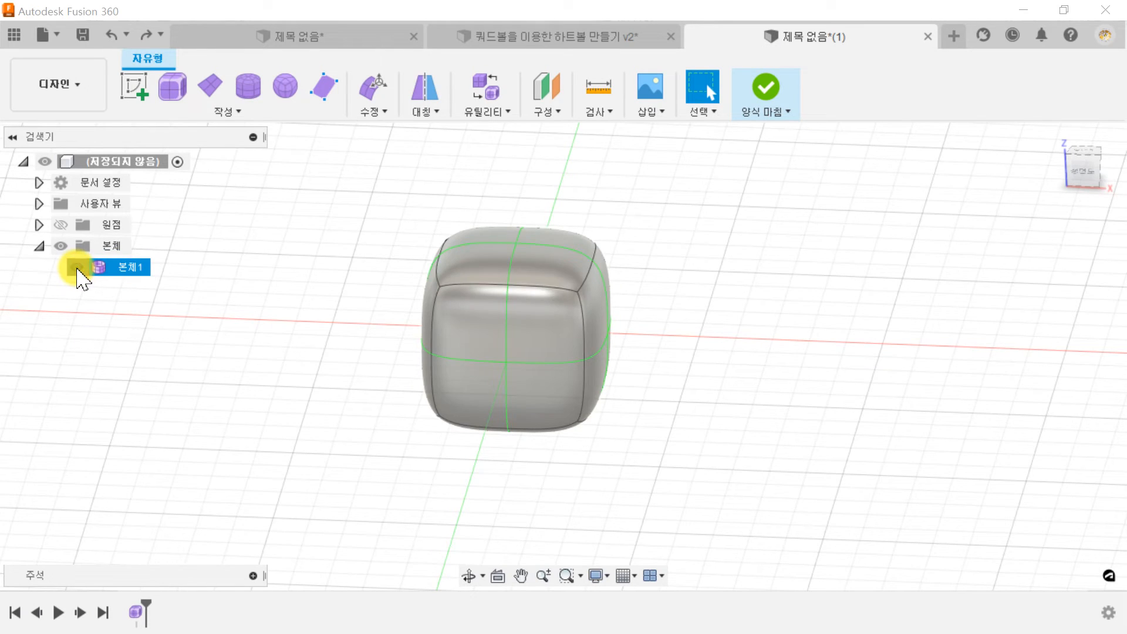
# - Hide the existing body and create a 50 x 50 mm center-based T-Spline box at the origin without symmetry
pyautogui.click(77, 268)
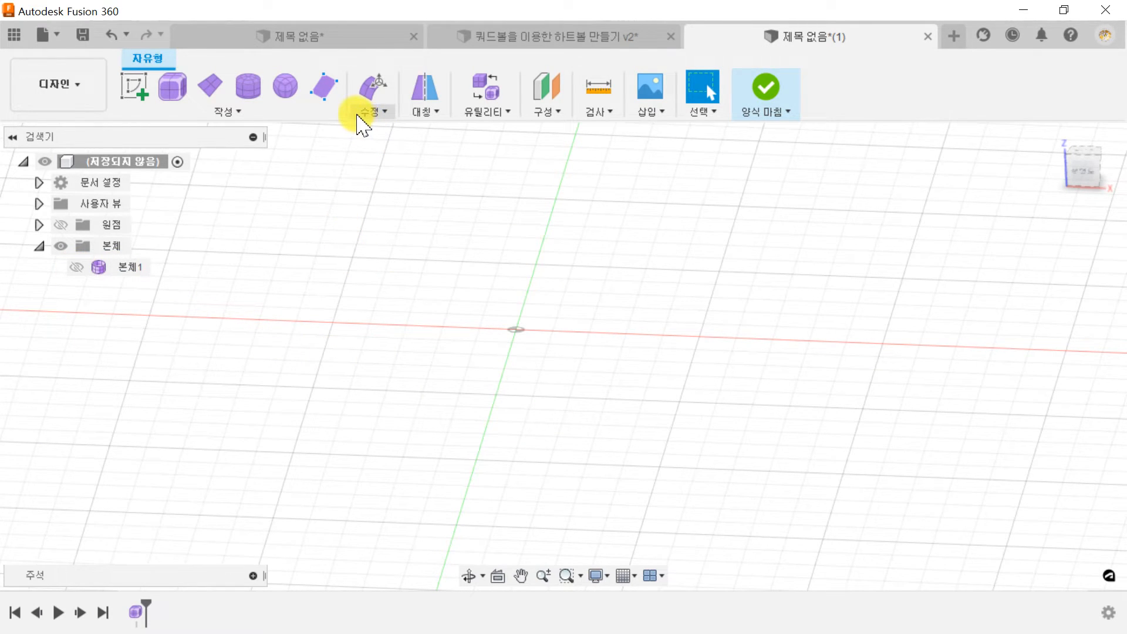
pyautogui.click(171, 88)
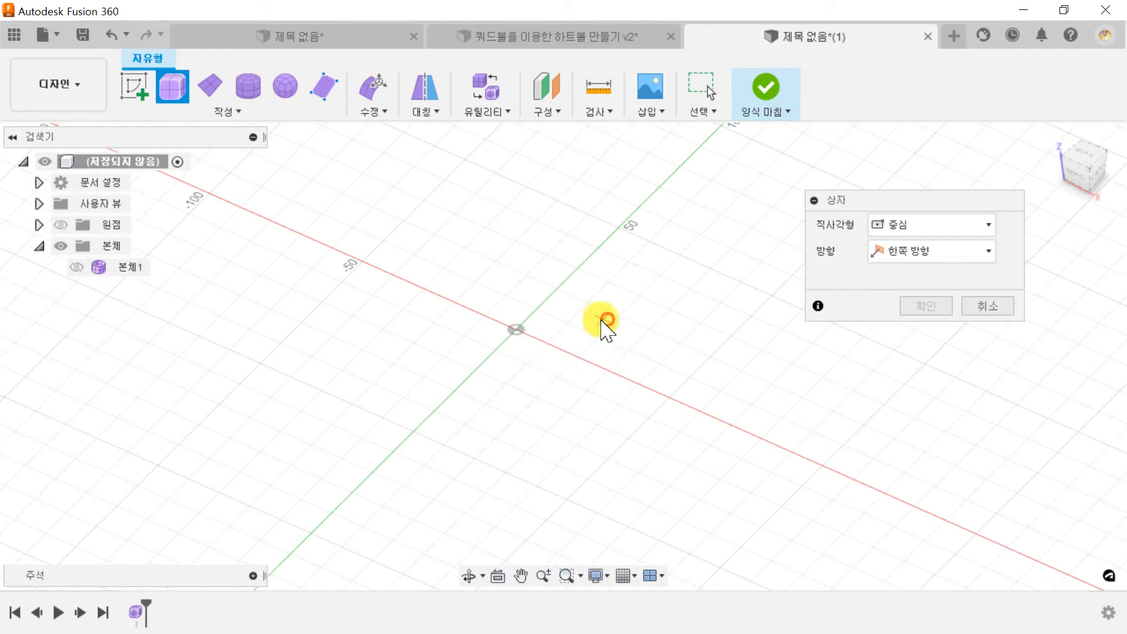
pyautogui.click(606, 322)
pyautogui.click(515, 329)
pyautogui.write('50')
pyautogui.press('Tab')
pyautogui.write('50')
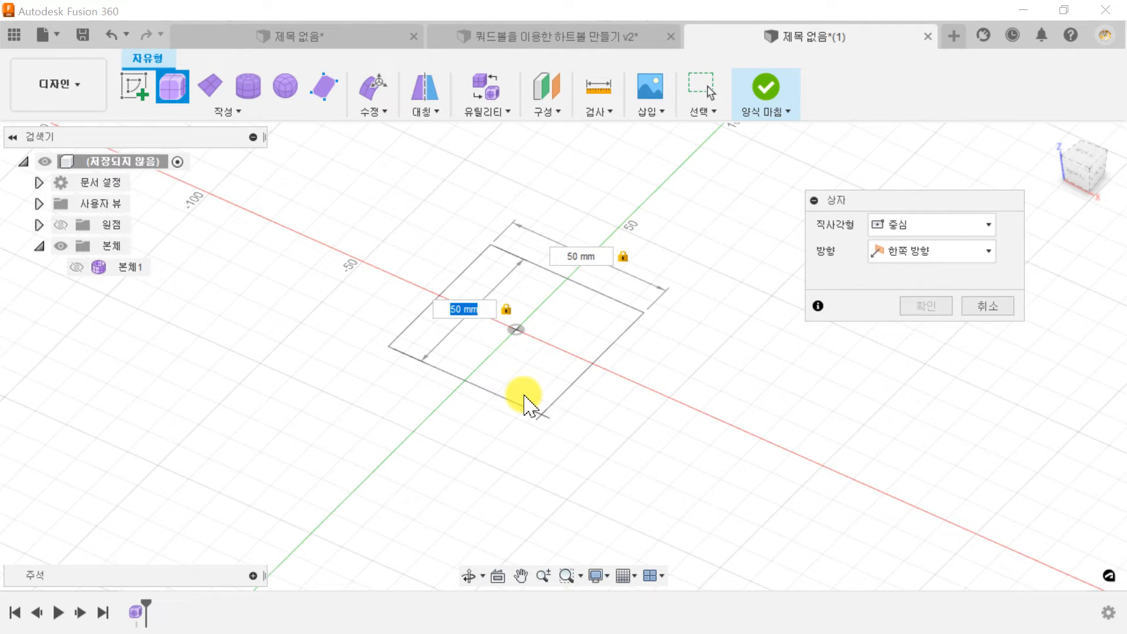
pyautogui.click(524, 403)
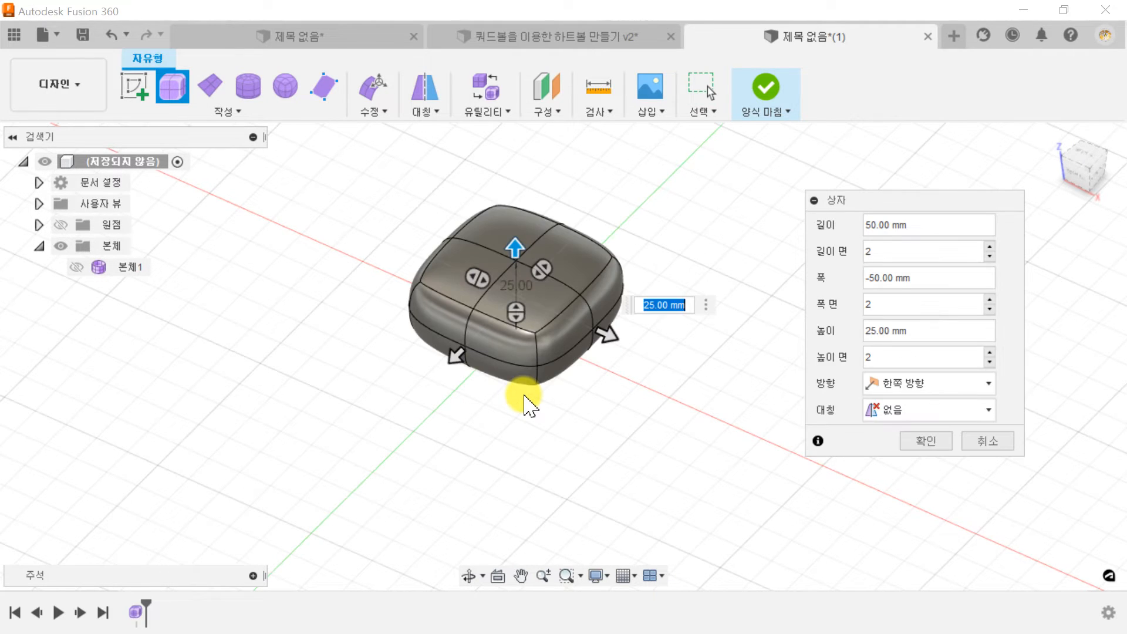
pyautogui.click(1072, 186)
pyautogui.click(925, 442)
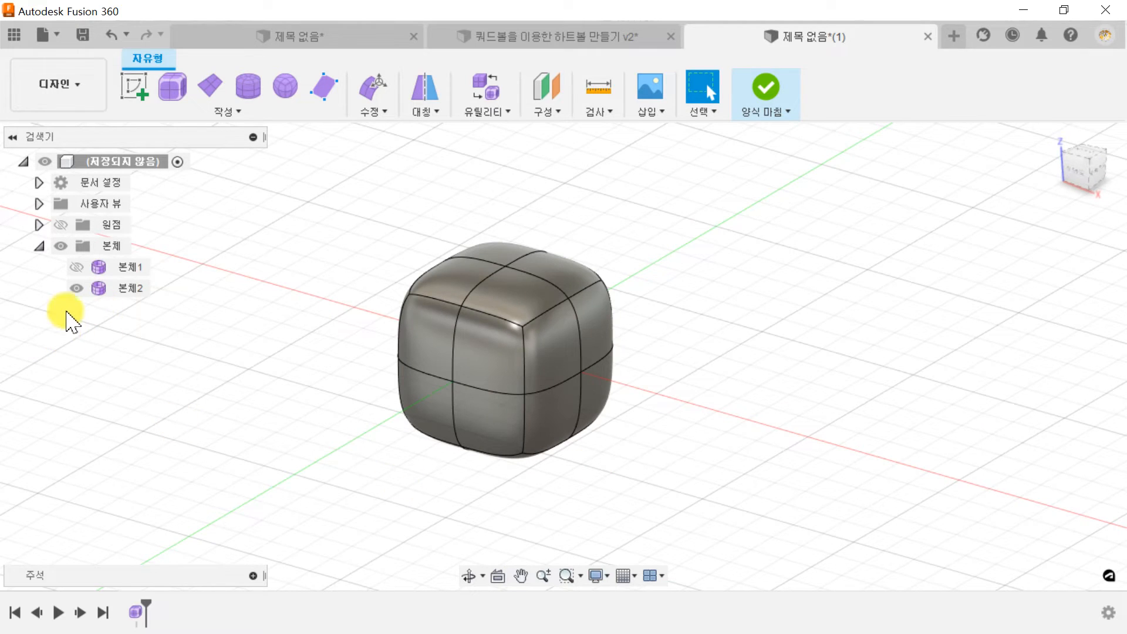
# - Show the first body, switch only it to smooth display via one of its top faces, and hide it again
pyautogui.click(76, 267)
pyautogui.click(470, 273)
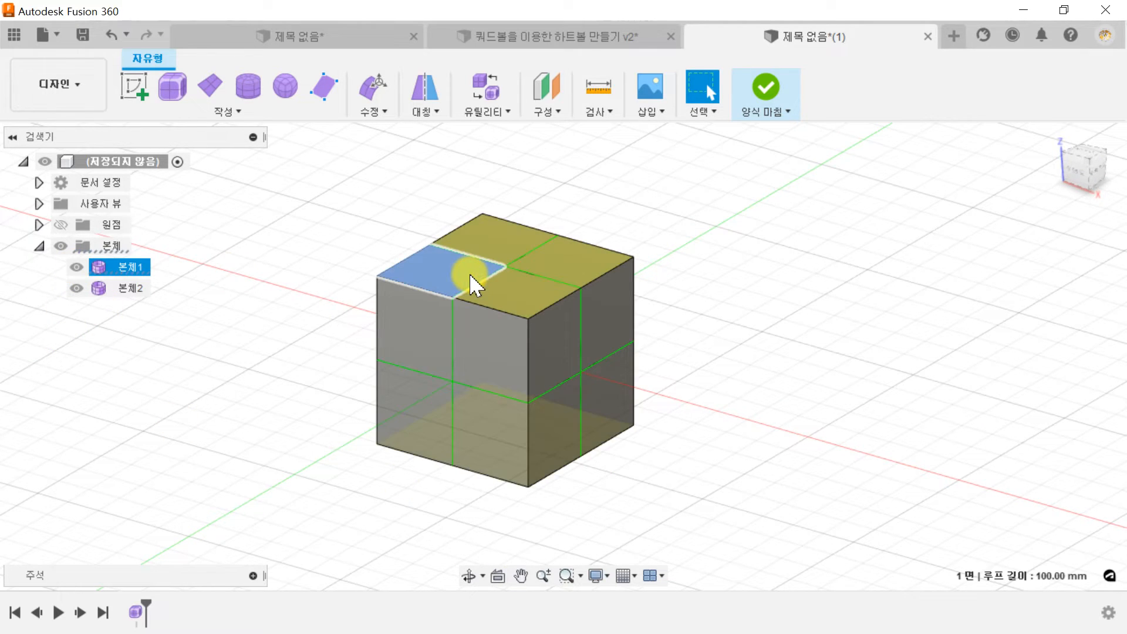
pyautogui.hotkey('alt', '3')
pyautogui.click(77, 268)
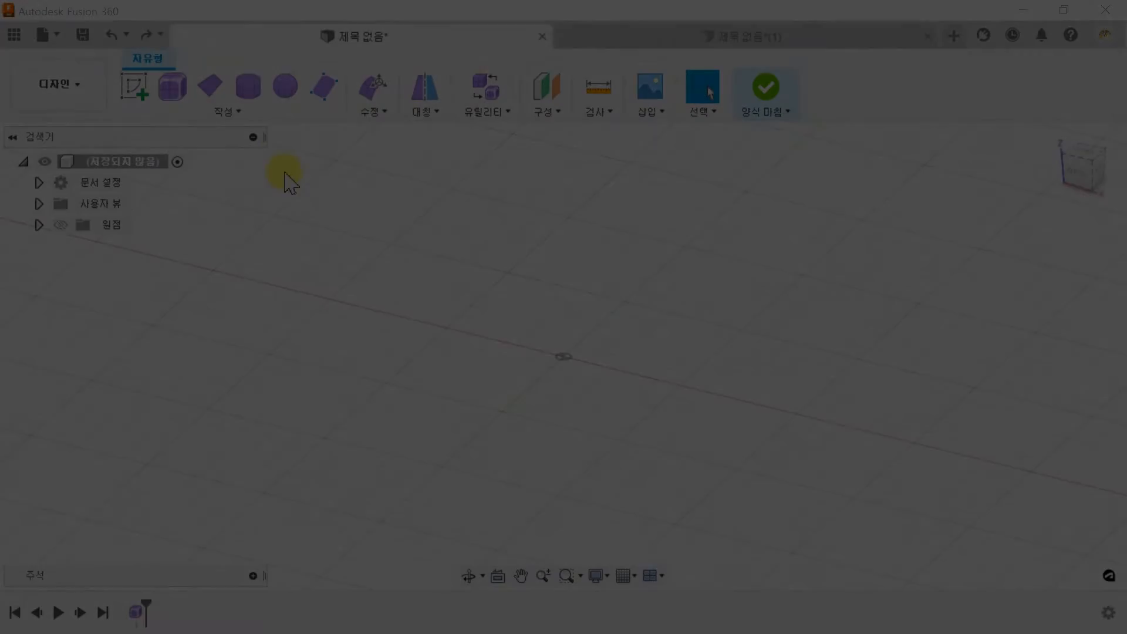
# - In the empty form, create an 80 mm quadball on the horizontal plane at the origin with 2 span faces and no symmetry
pyautogui.click(286, 88)
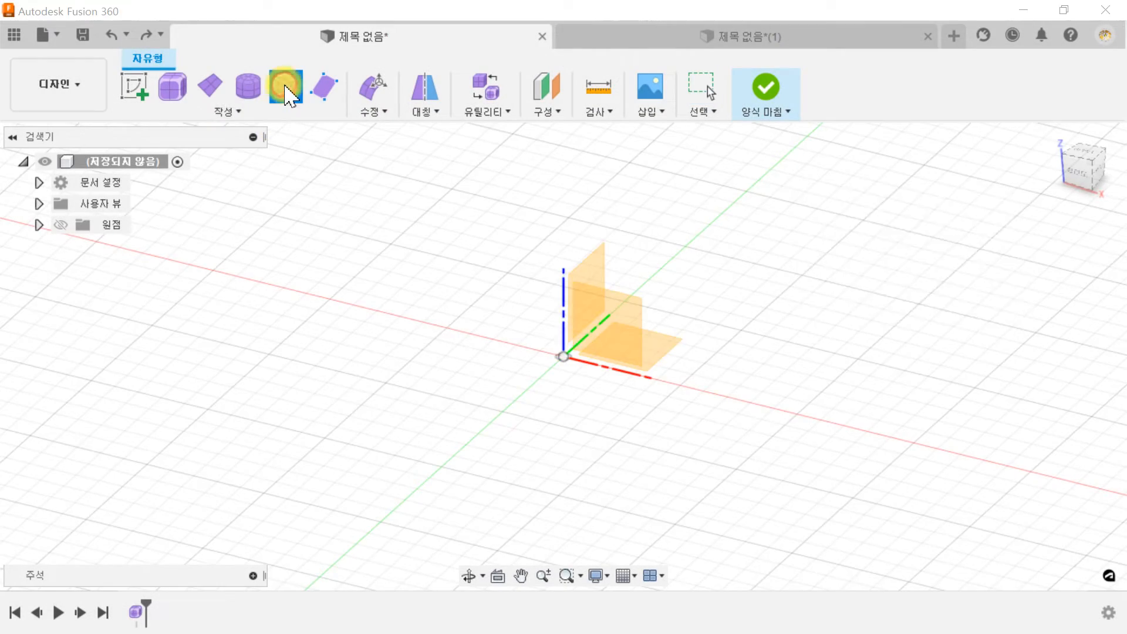
pyautogui.click(662, 348)
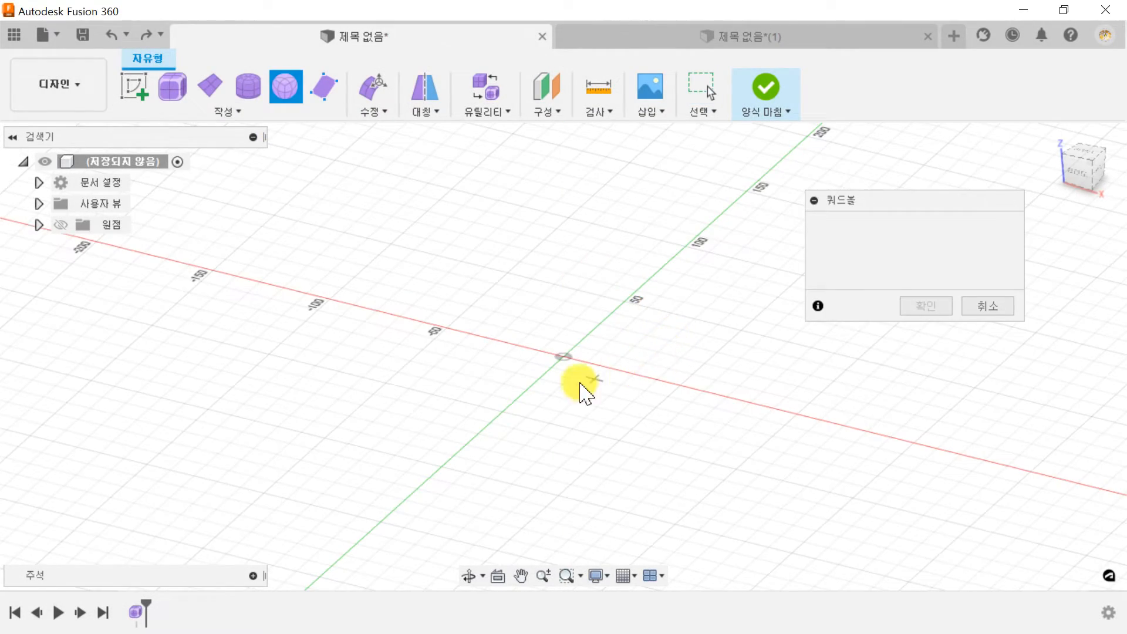
pyautogui.click(563, 356)
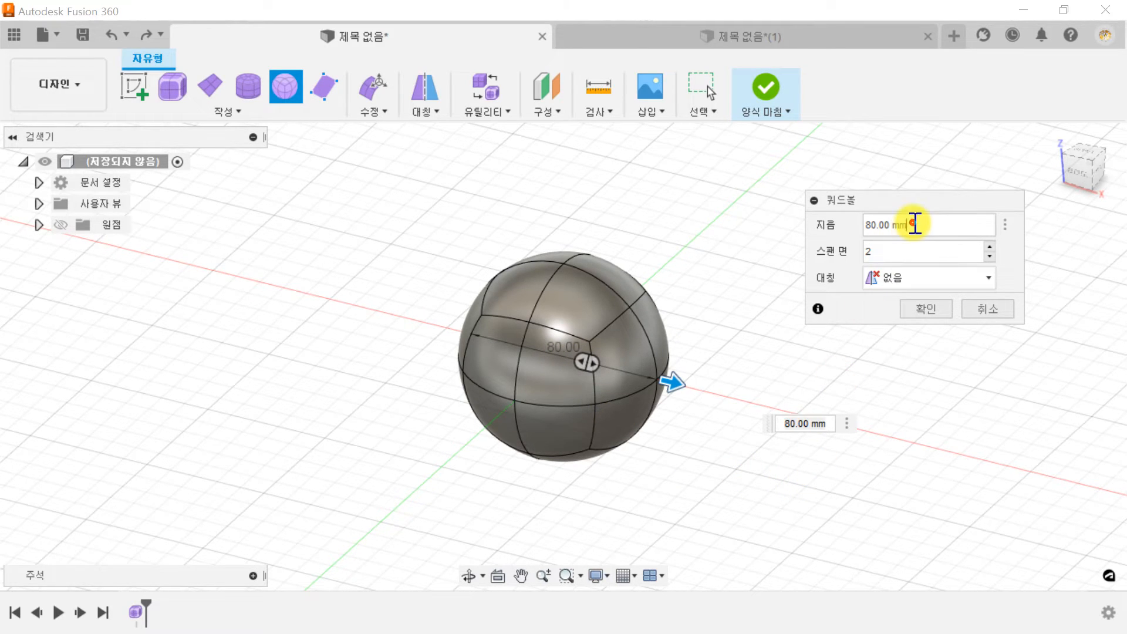
pyautogui.click(925, 308)
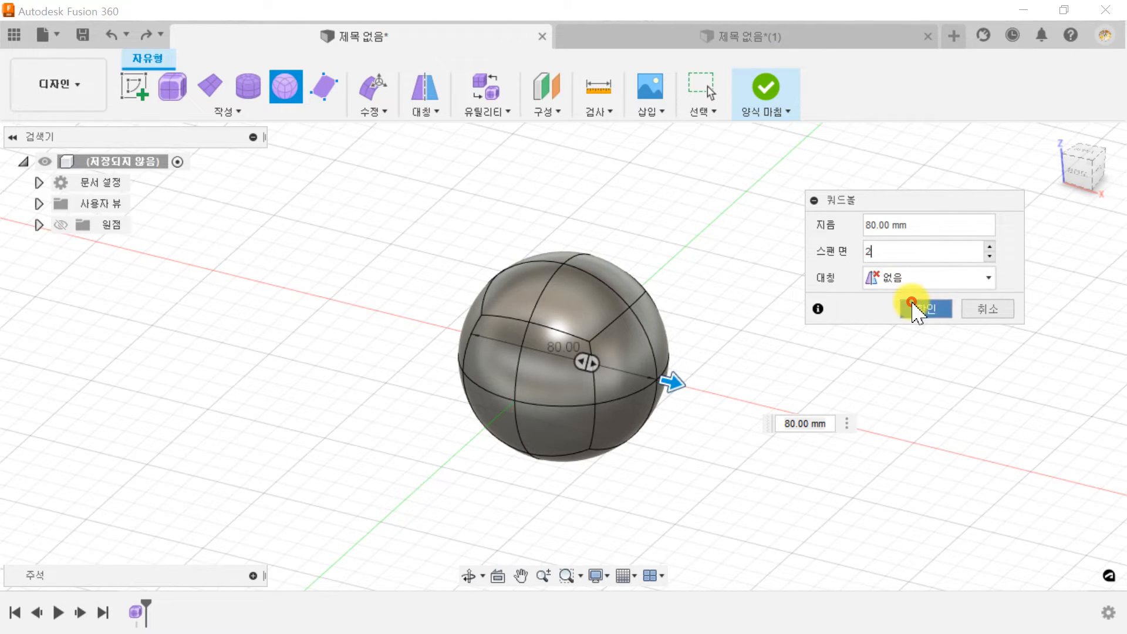
# - Flatten the whole quadball body vertically with Edit Form to about a third of its height
pyautogui.click(374, 96)
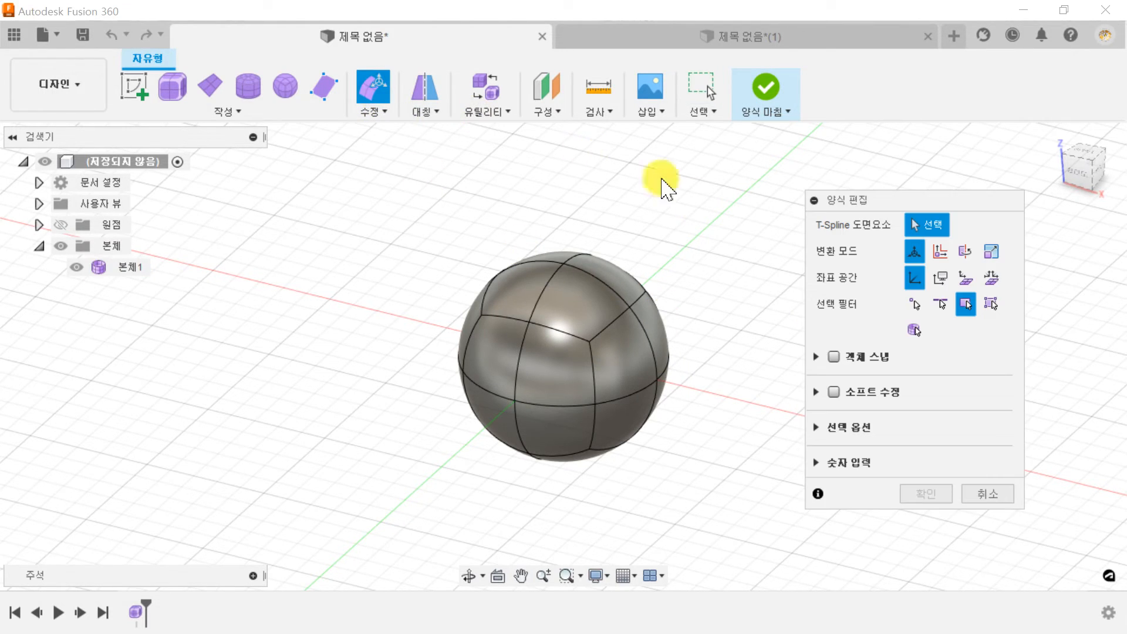
pyautogui.click(635, 516)
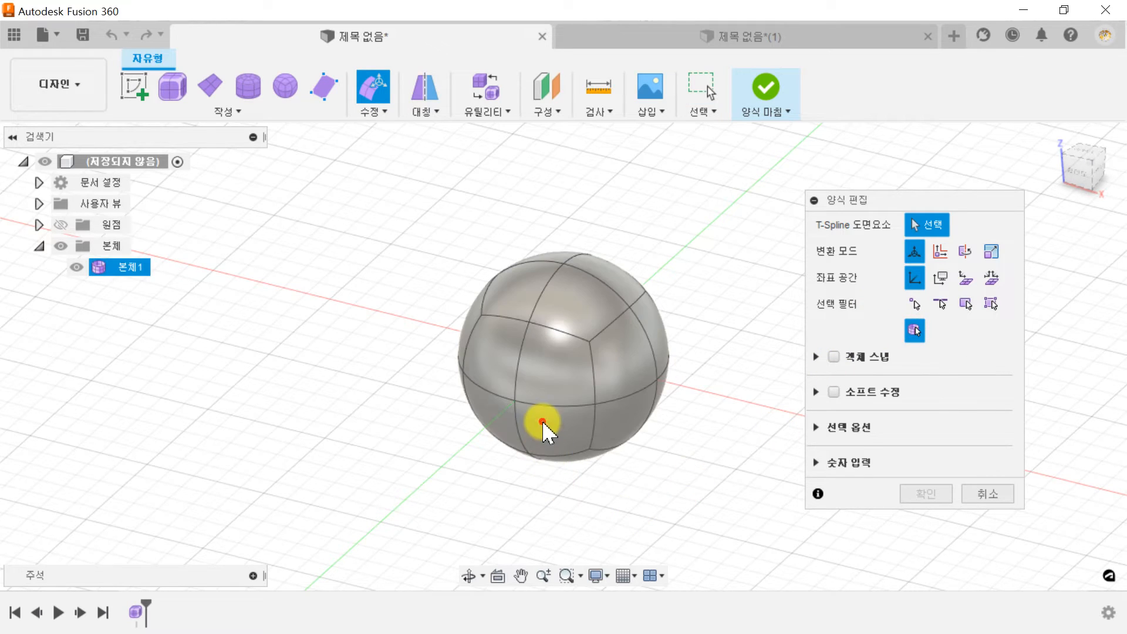
pyautogui.click(558, 388)
pyautogui.moveTo(578, 322); pyautogui.dragTo(544, 386)
pyautogui.keyDown('shift'); pyautogui.moveTo(544, 385); pyautogui.dragTo(588, 347, button='middle'); pyautogui.keyUp('shift')
# - Delete all faces in the lower half of the flattened body, keeping only the upper dome
pyautogui.click(1079, 168)
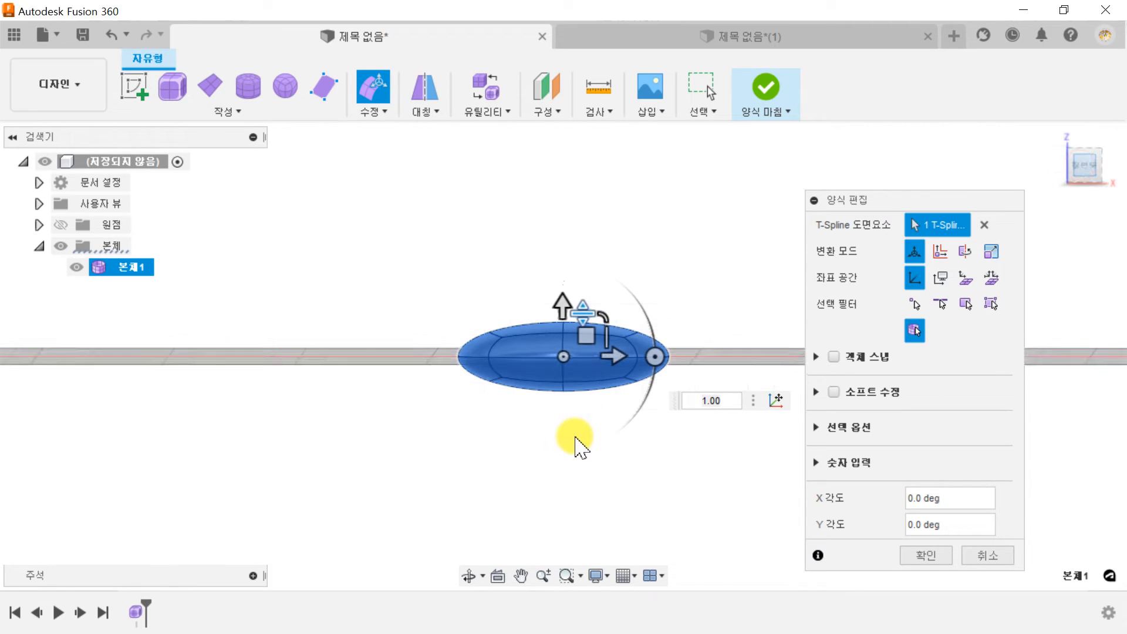
pyautogui.click(965, 304)
pyautogui.moveTo(755, 491); pyautogui.dragTo(356, 379)
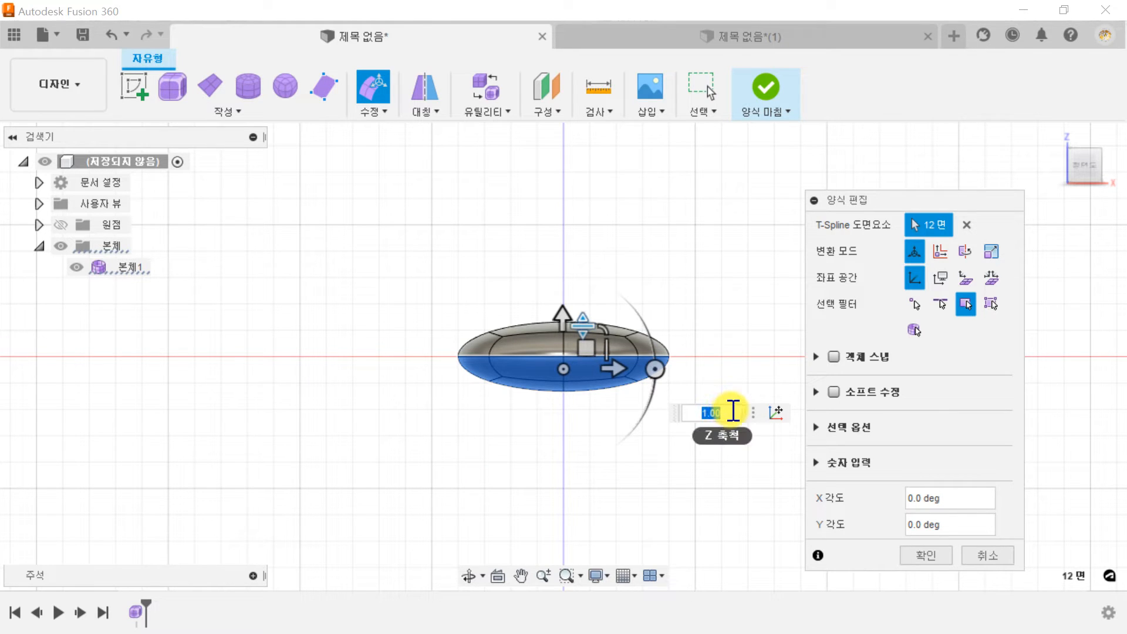
pyautogui.press('Delete')
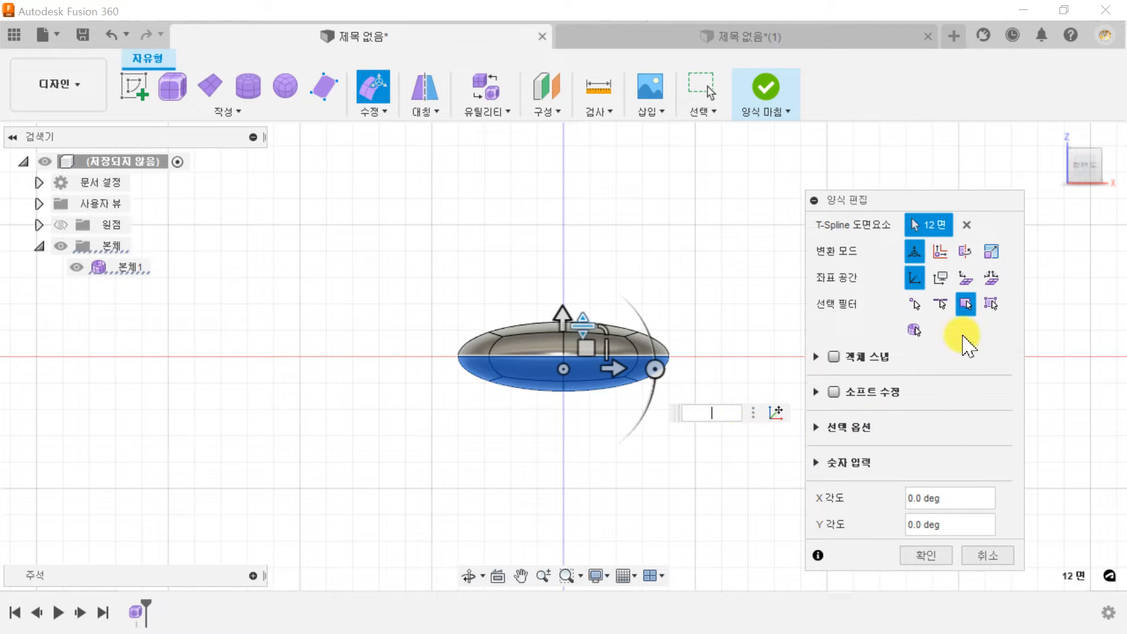
pyautogui.click(941, 305)
pyautogui.click(964, 304)
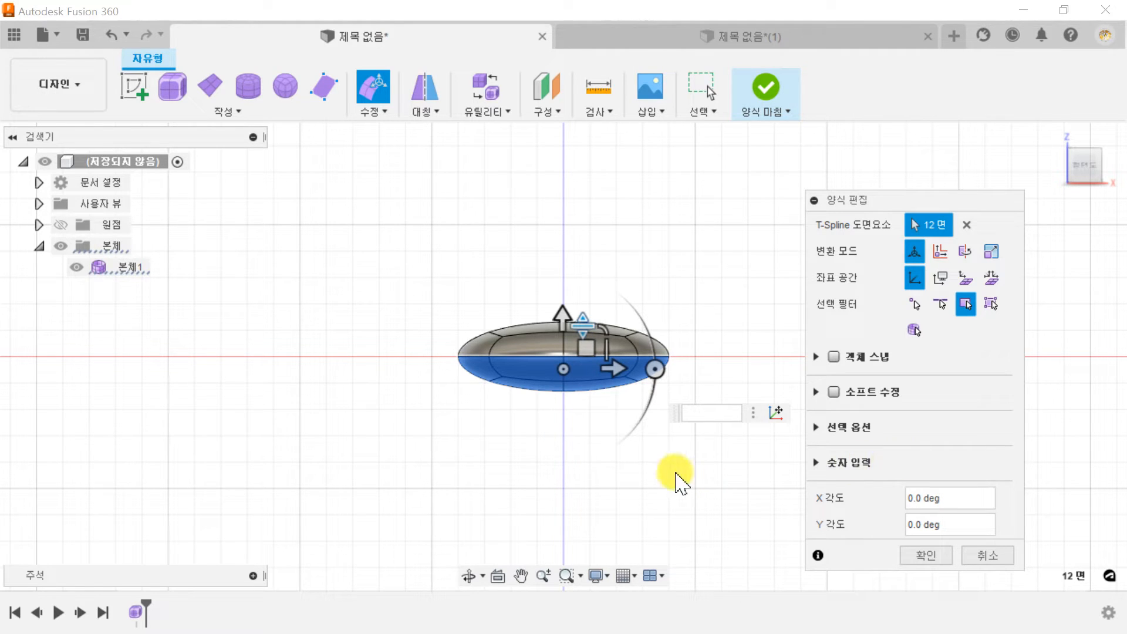
pyautogui.press('Delete')
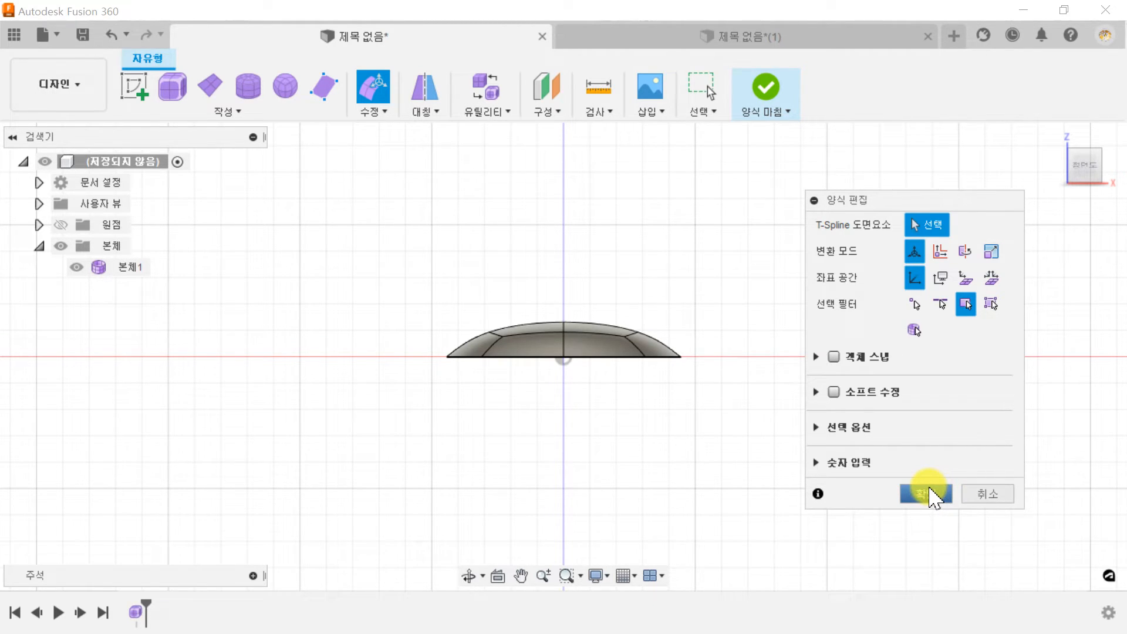
pyautogui.click(928, 494)
# - Apply internal mirror symmetry to the dome using two adjacent central faces on either side of the vertical centre line in top view
pyautogui.moveTo(1087, 141); pyautogui.dragTo(861, 423)
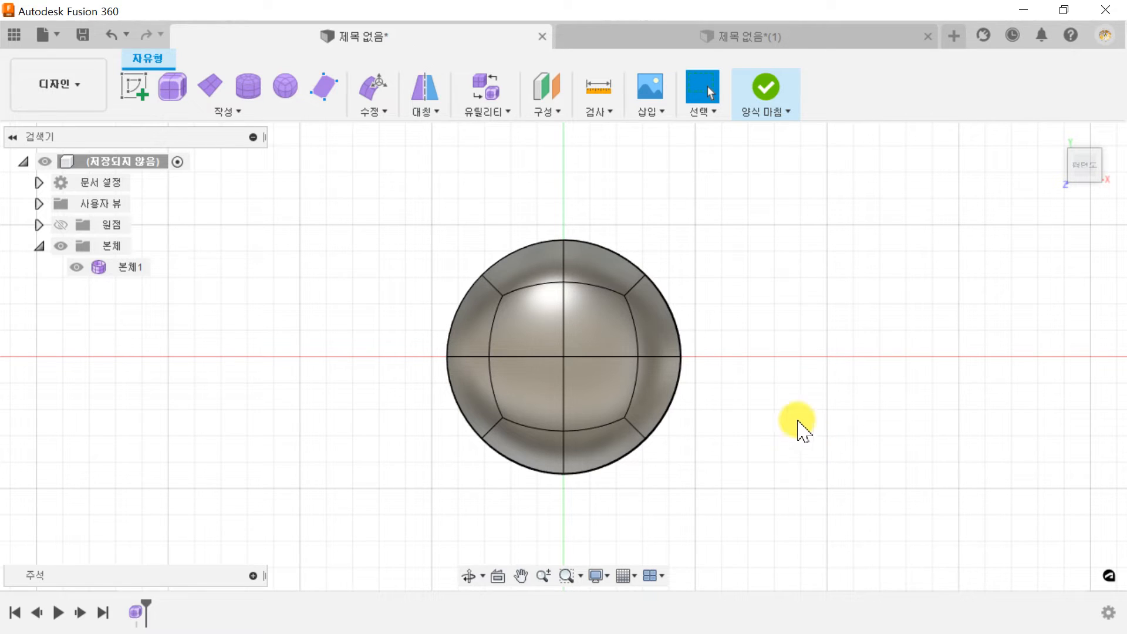
pyautogui.click(435, 111)
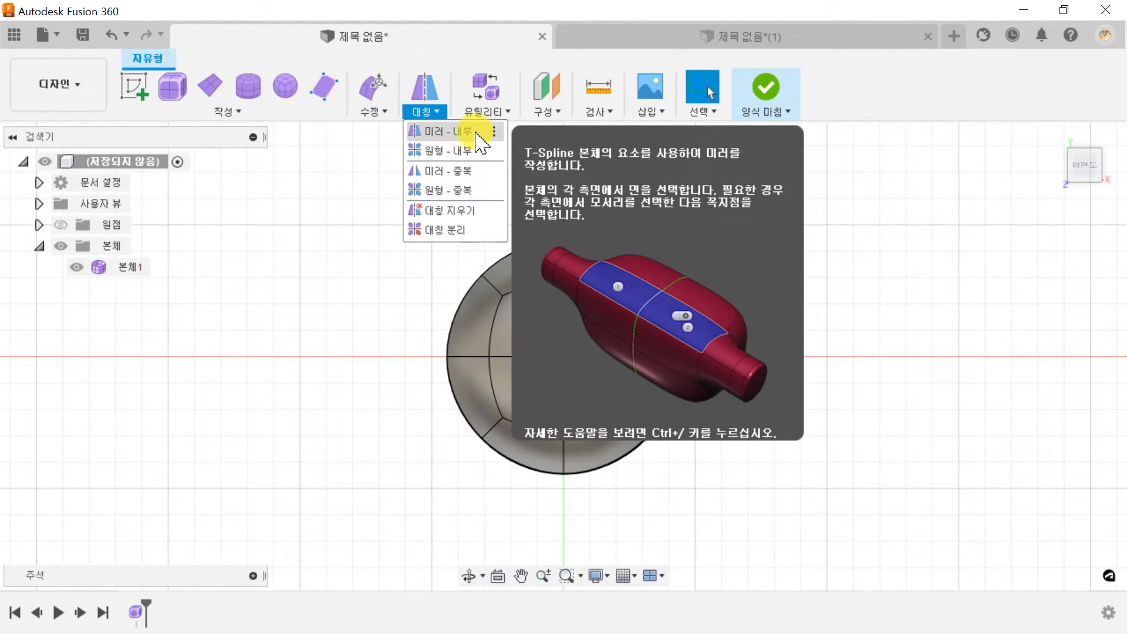
pyautogui.click(478, 137)
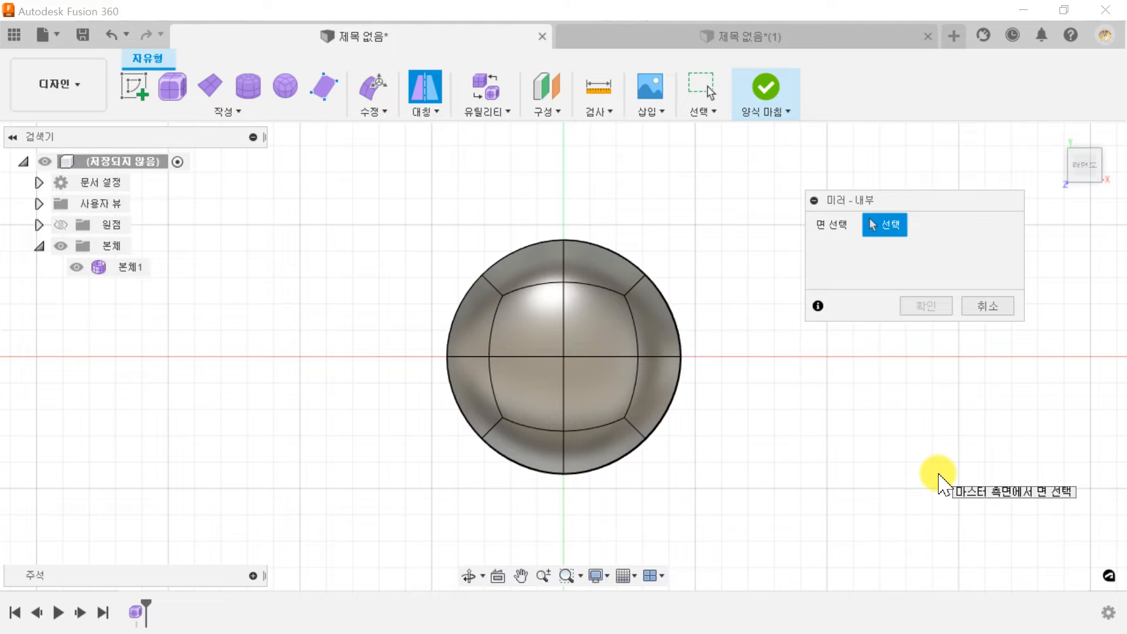
pyautogui.click(536, 297)
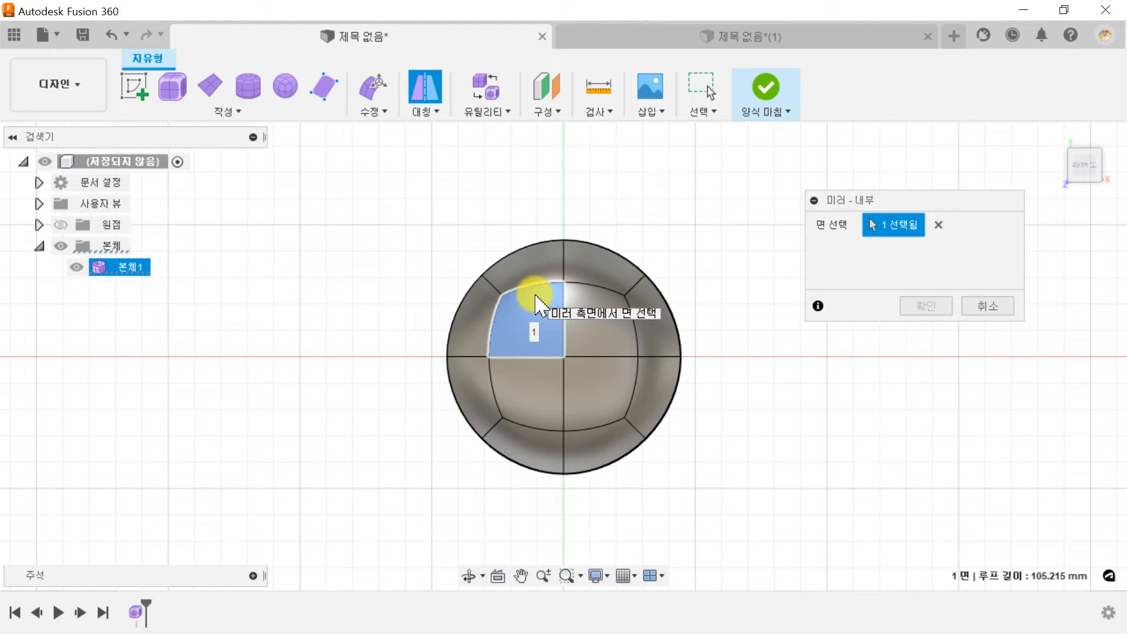
pyautogui.click(587, 300)
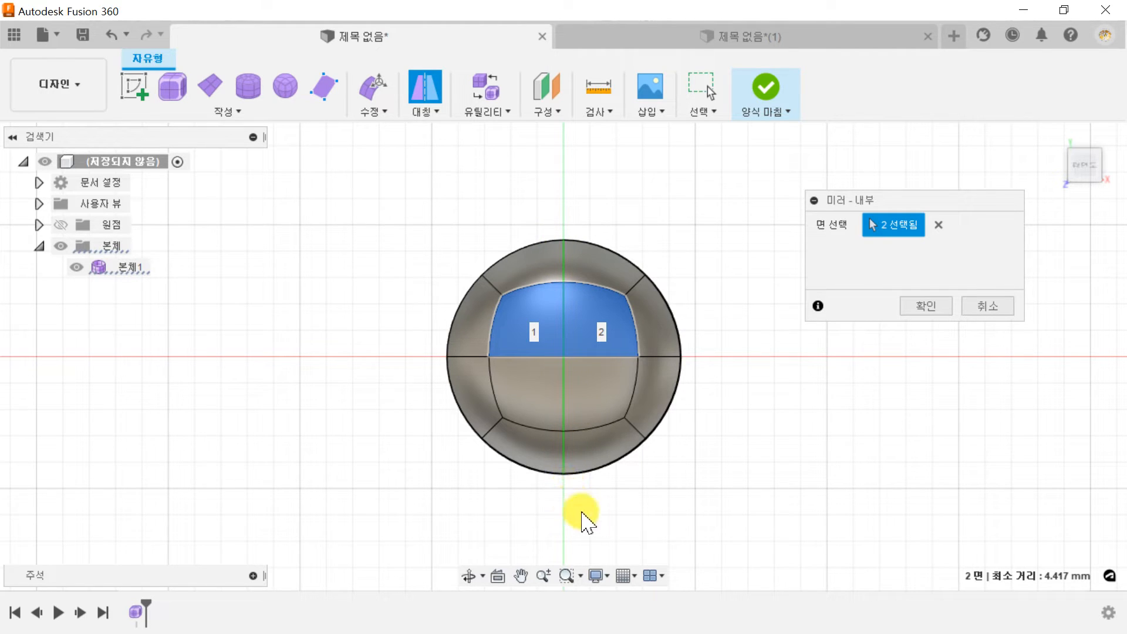
pyautogui.click(934, 306)
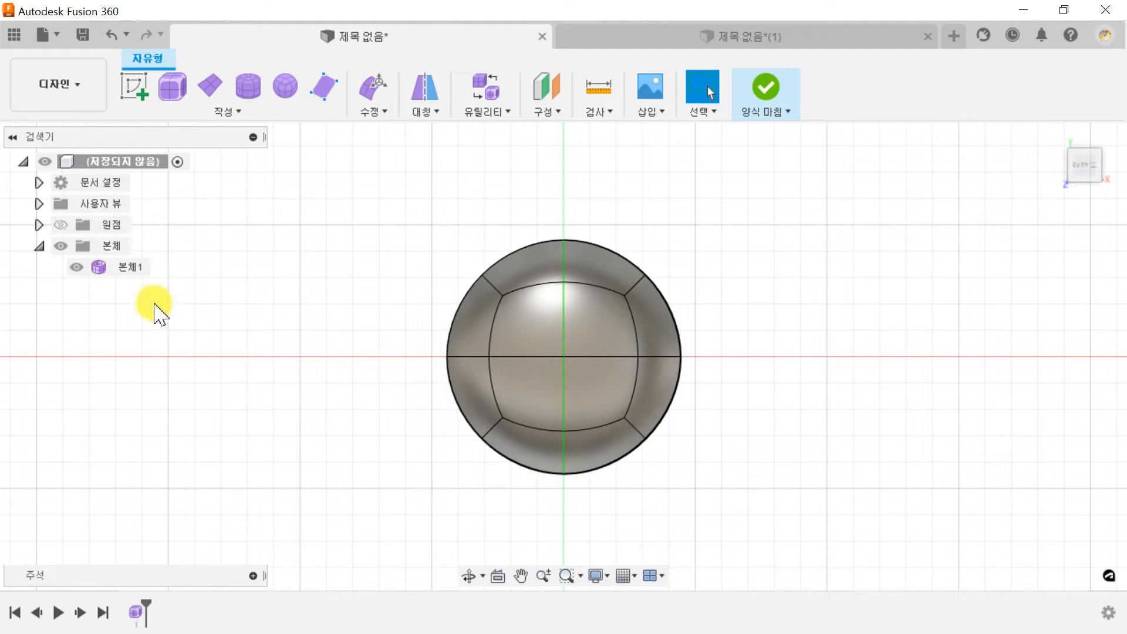
# - Duplicate the dome body 본체1 in place, keeping all move distances and angles at zero
pyautogui.click(128, 269)
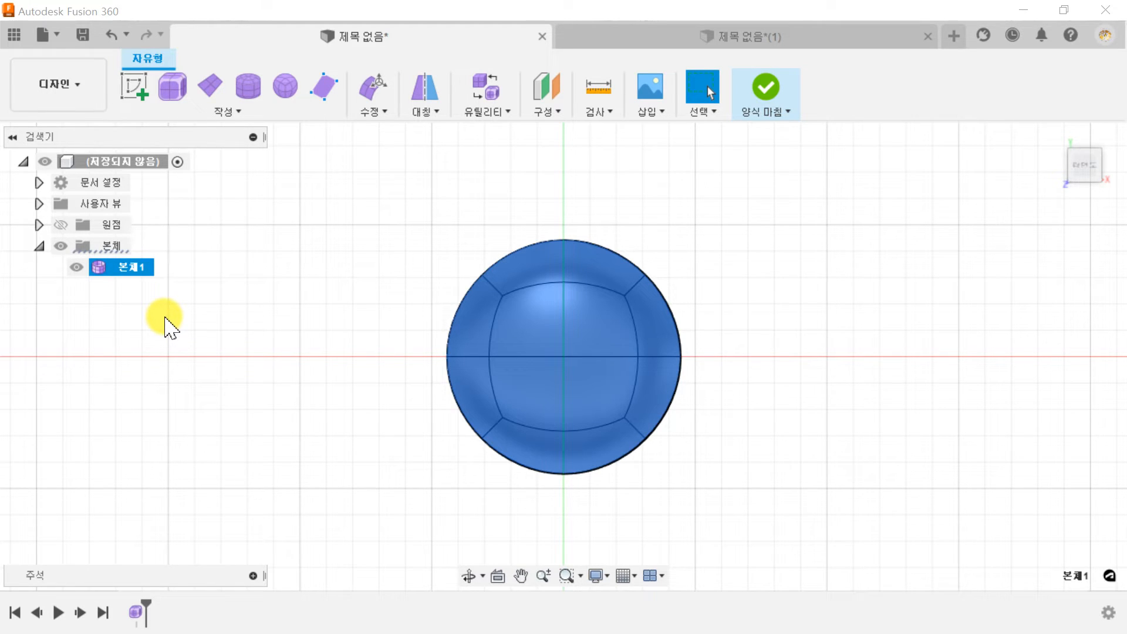
pyautogui.hotkey('ctrl', 'c')
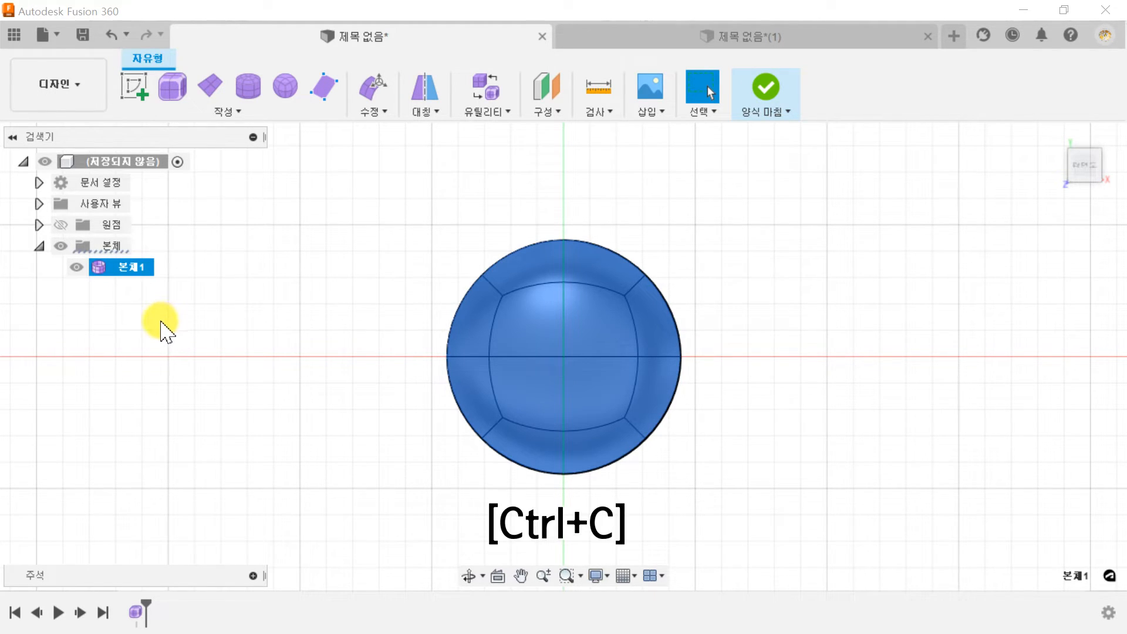
pyautogui.hotkey('ctrl', 'v')
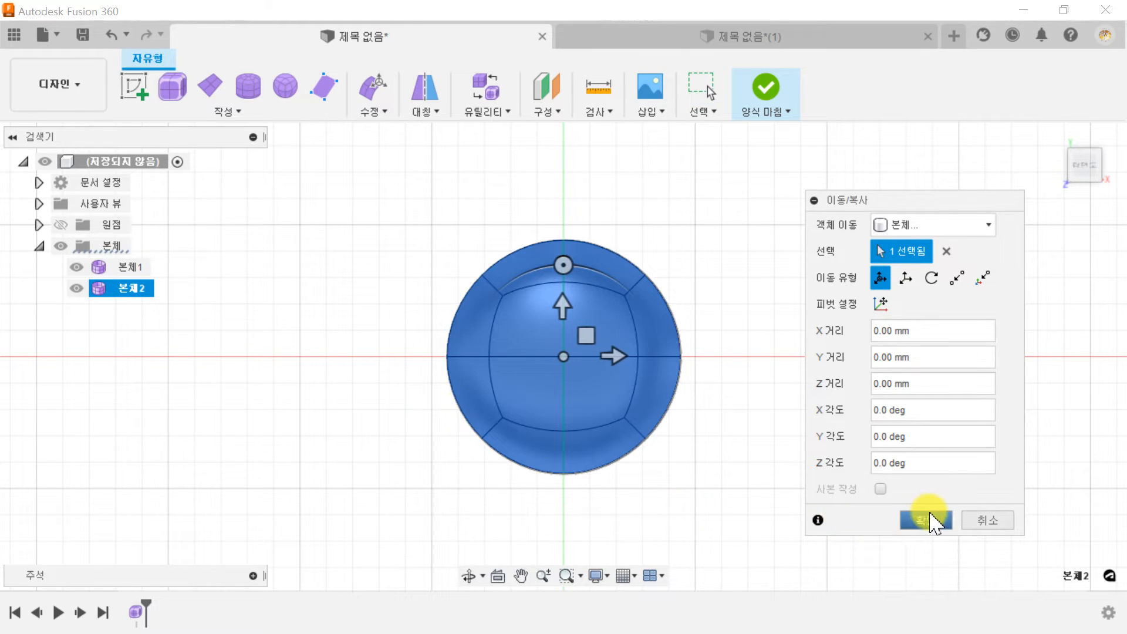
pyautogui.click(926, 520)
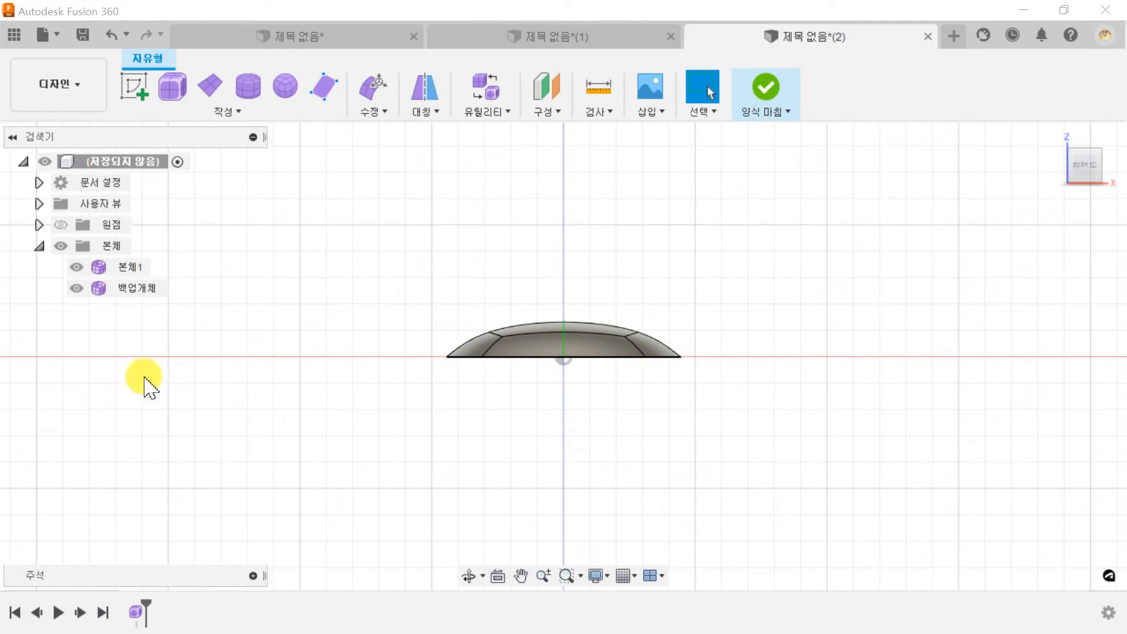
# - Toggle the visibility of 본체1 and the backup body 백업개체 off and back on
pyautogui.click(76, 288)
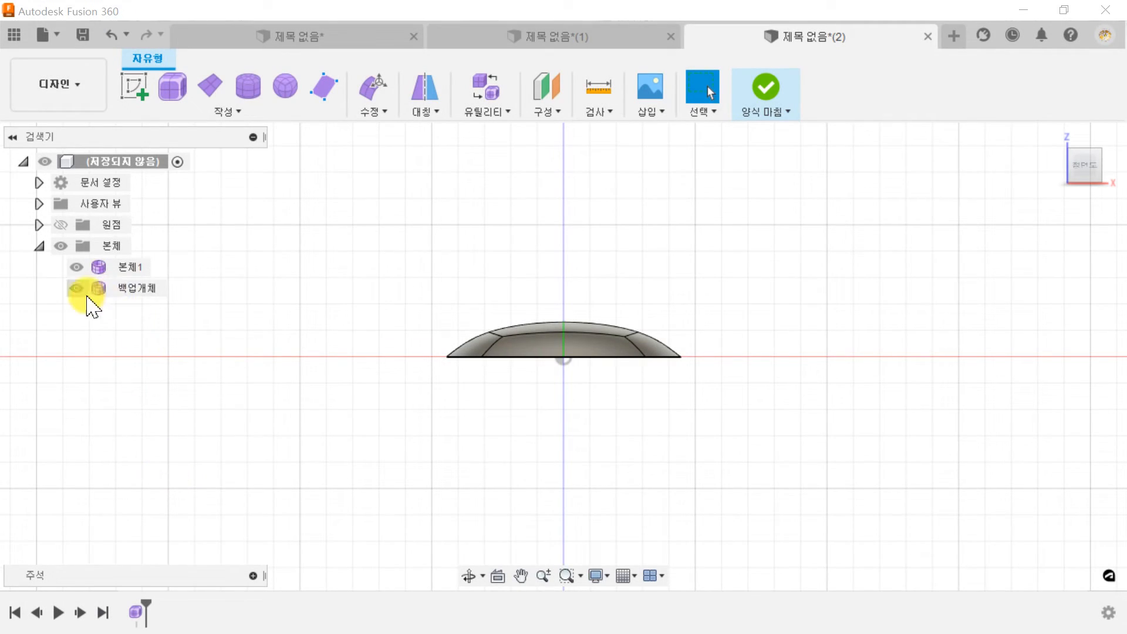
pyautogui.click(132, 267)
pyautogui.click(77, 267)
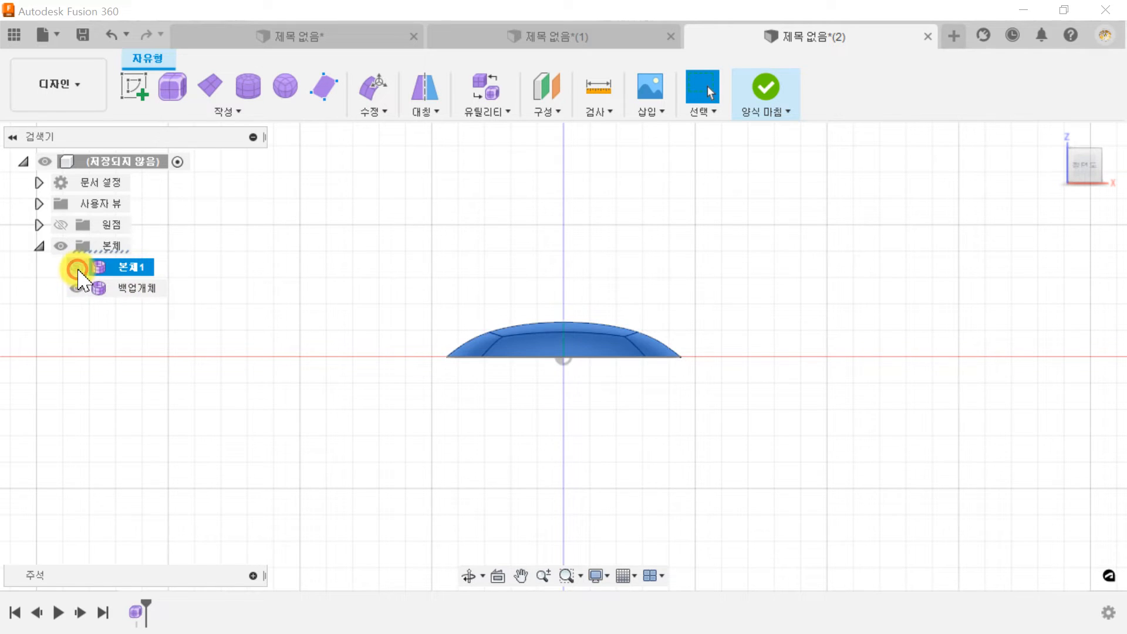
pyautogui.click(77, 267)
pyautogui.click(259, 319)
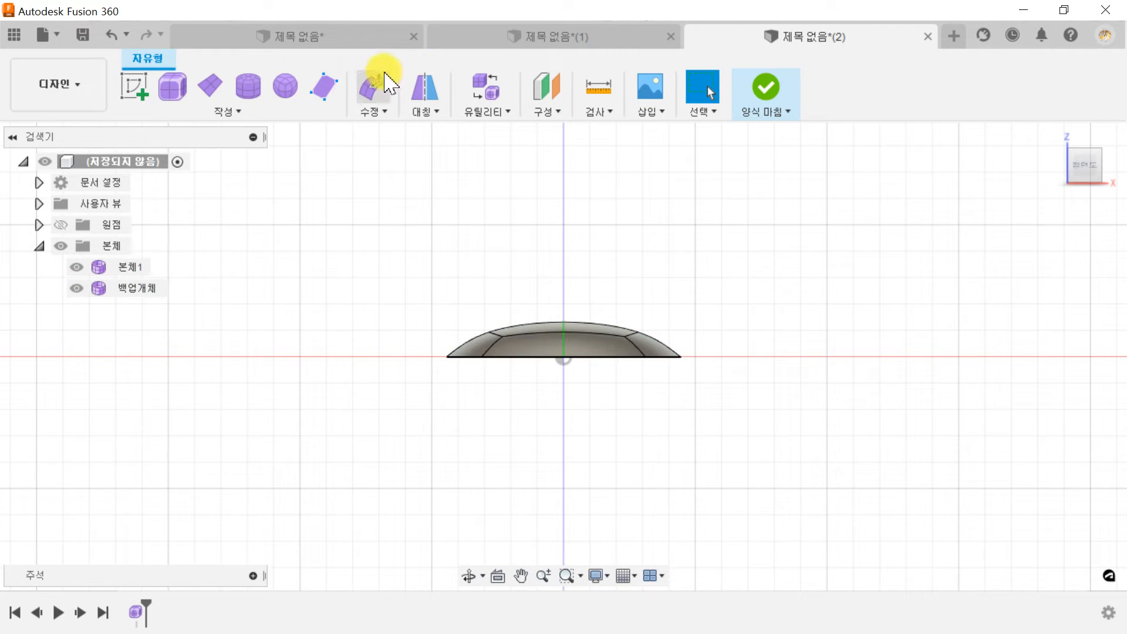
# - Pull the left shoulder area of the symmetric dome upward with Edit Form
pyautogui.click(373, 87)
pyautogui.doubleClick(485, 320)
pyautogui.moveTo(478, 297); pyautogui.dragTo(482, 224)
pyautogui.click(926, 555)
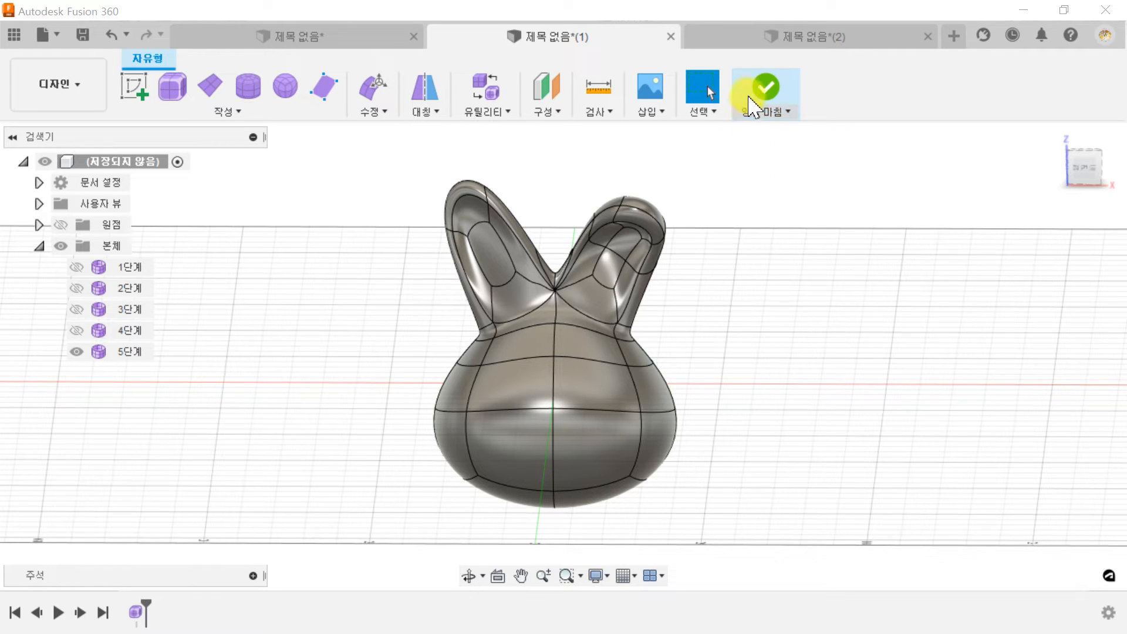
# - In the rabbit document, finish the form and reopen it for editing, hiding bodies 1단계 through 4단계 so only 5단계 is shown
pyautogui.click(765, 84)
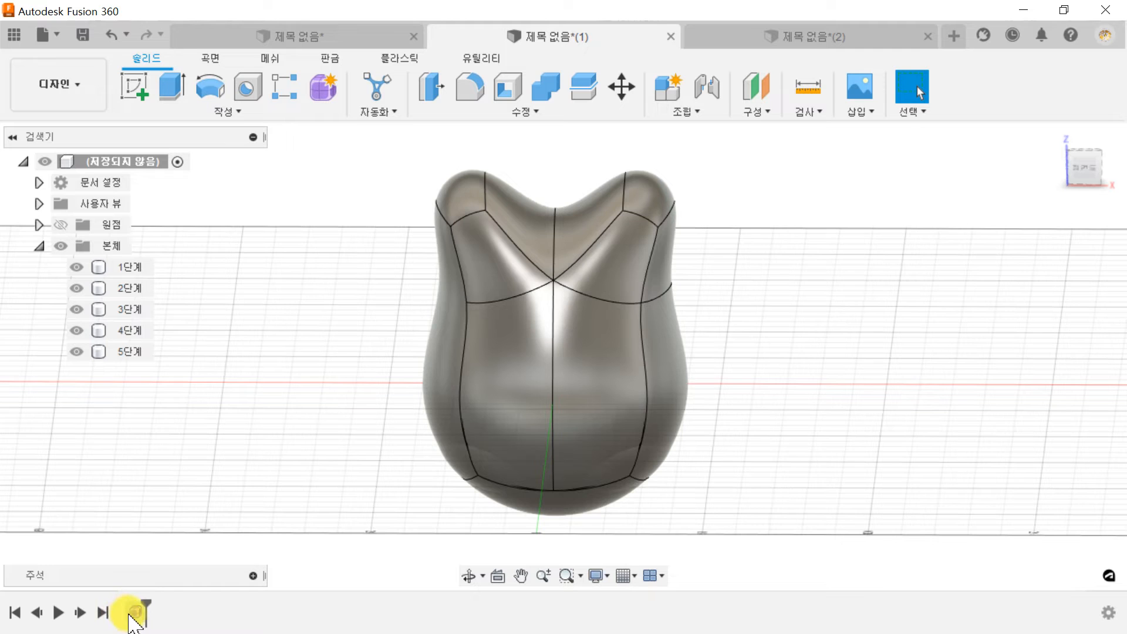
pyautogui.doubleClick(137, 612)
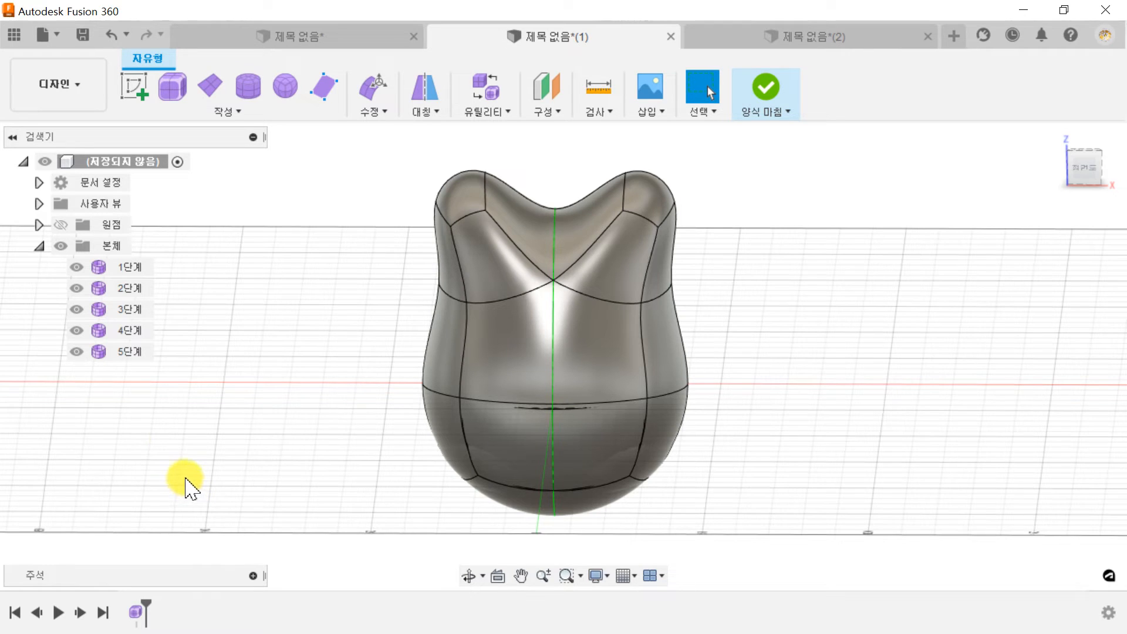
pyautogui.click(77, 267)
pyautogui.click(76, 287)
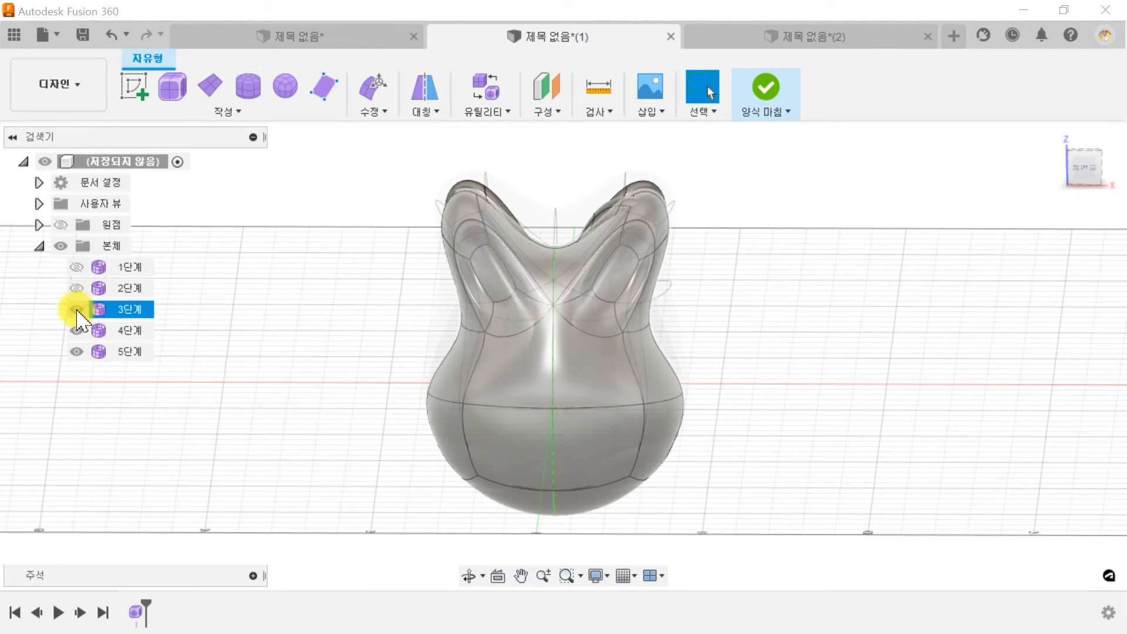
pyautogui.click(76, 309)
pyautogui.click(76, 331)
pyautogui.click(186, 400)
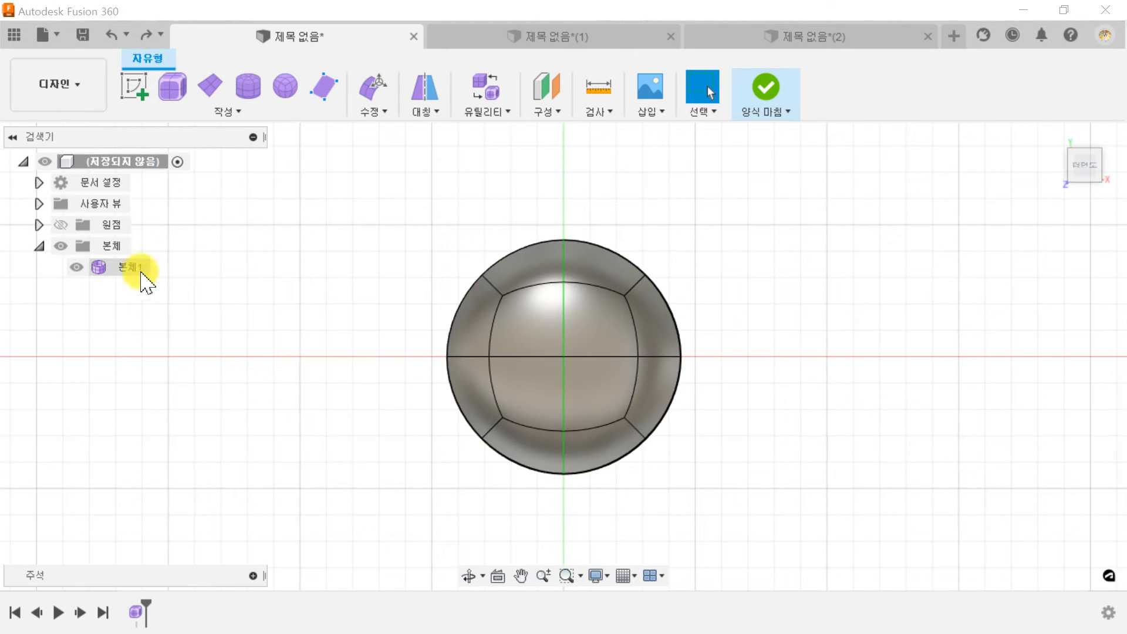
# - In the original dome document, copy the body 본체1, then leave its form and start a new empty form
pyautogui.rightClick(134, 269)
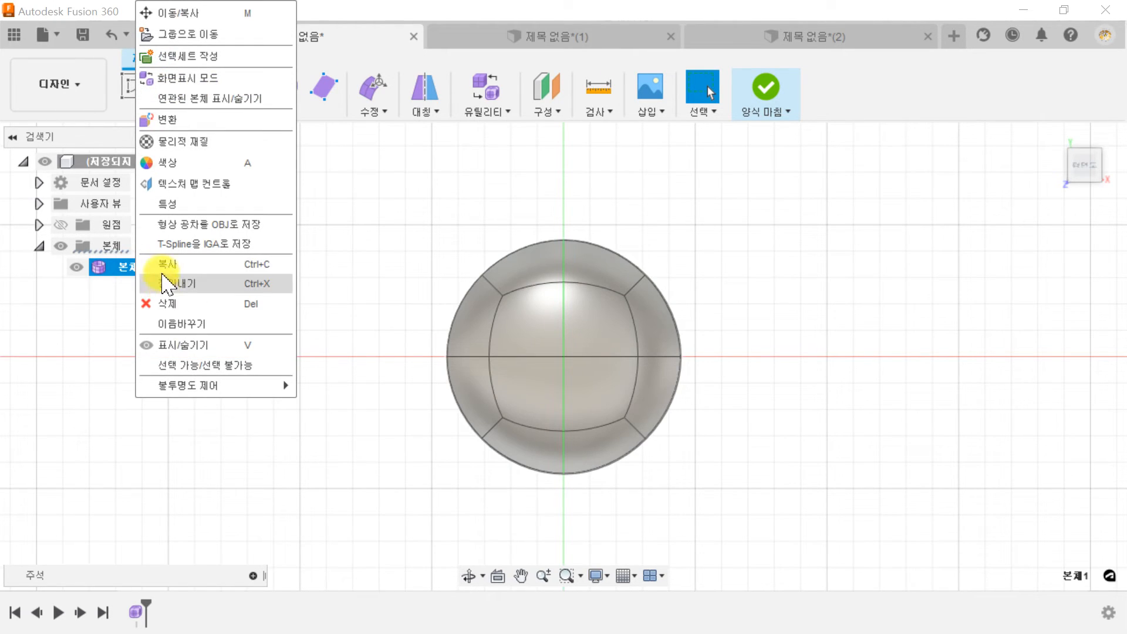
pyautogui.click(166, 265)
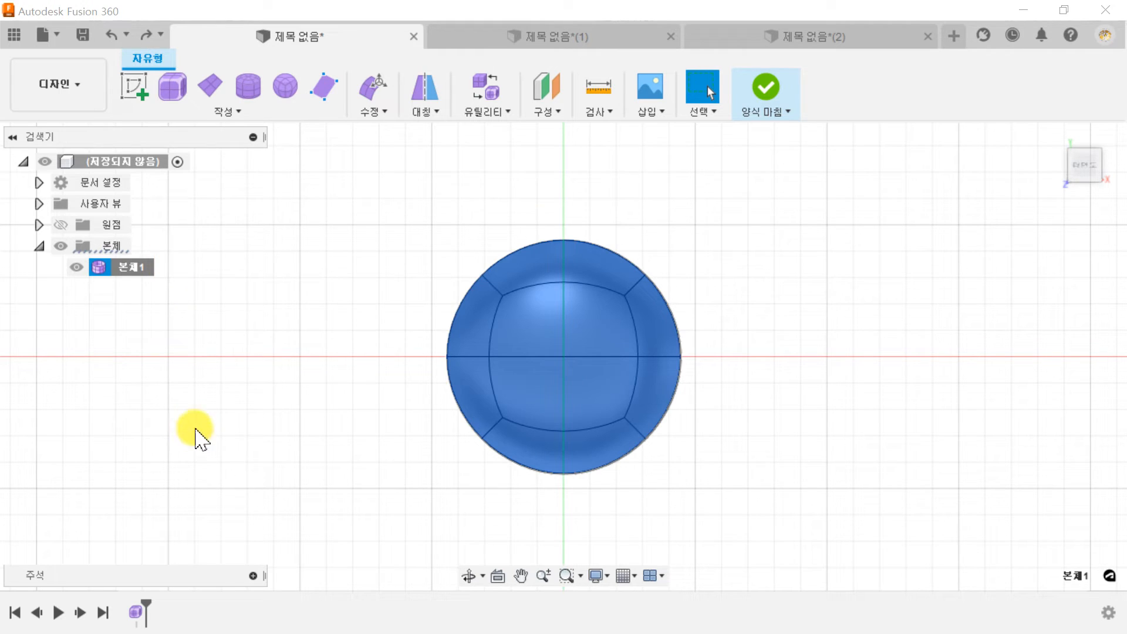
pyautogui.click(765, 88)
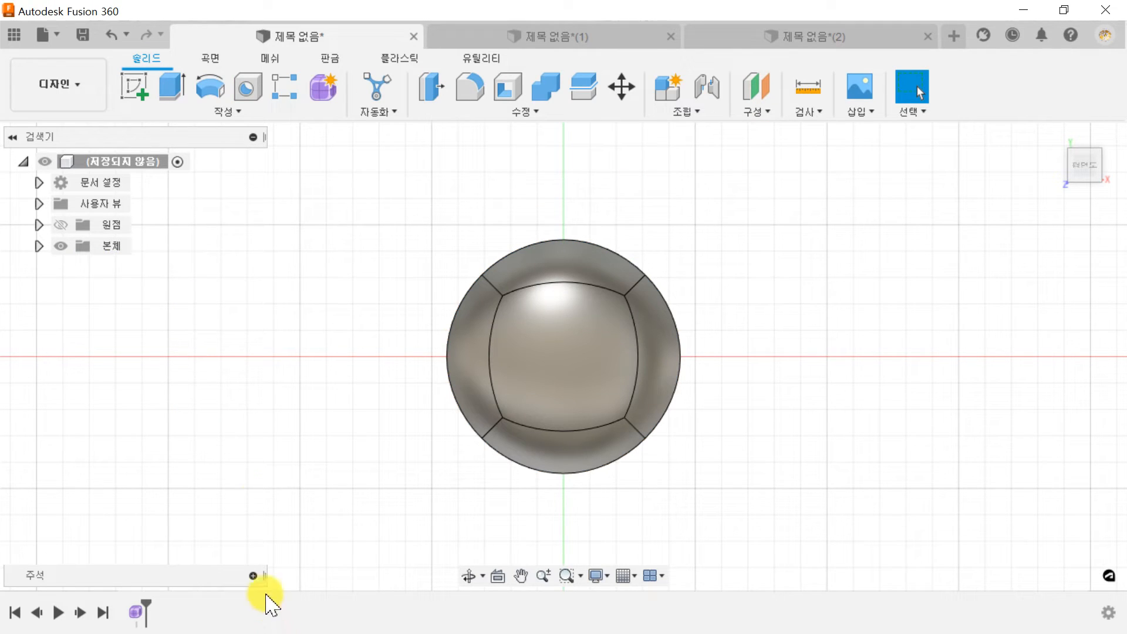
pyautogui.click(324, 93)
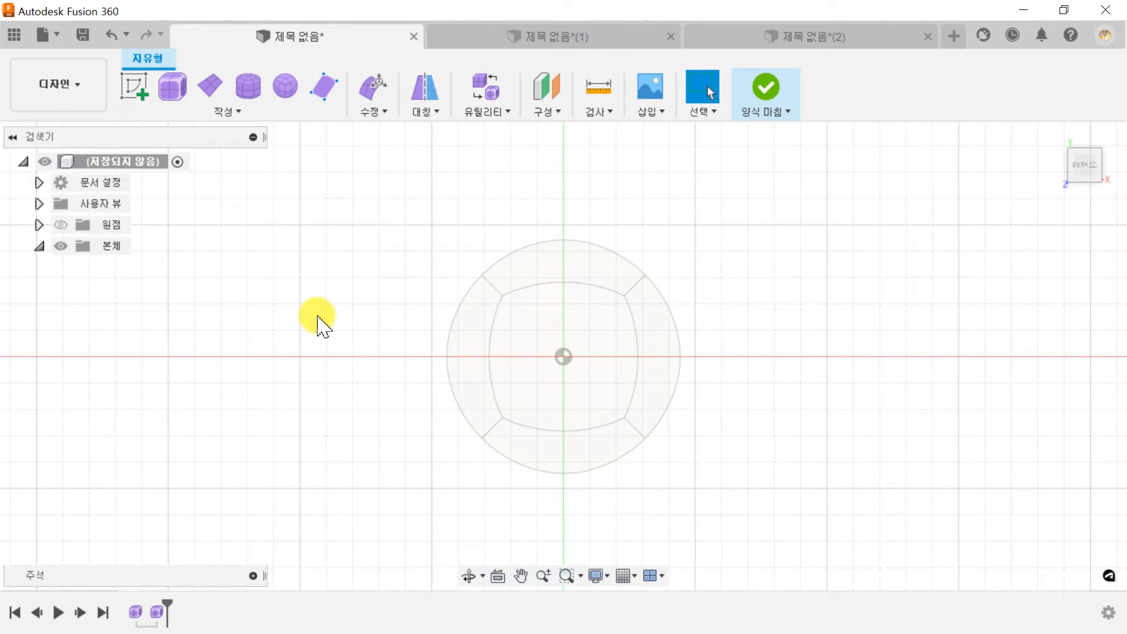
# - Paste the copied dome into the new form without any offset and make the pasted body visible
pyautogui.rightClick(114, 248)
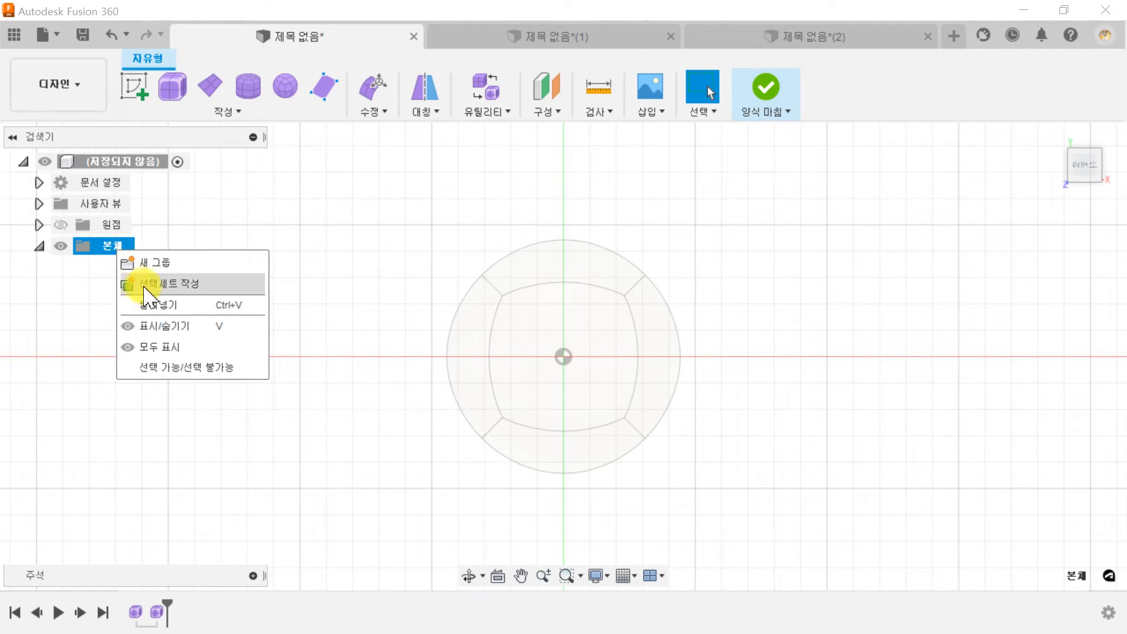
pyautogui.click(164, 304)
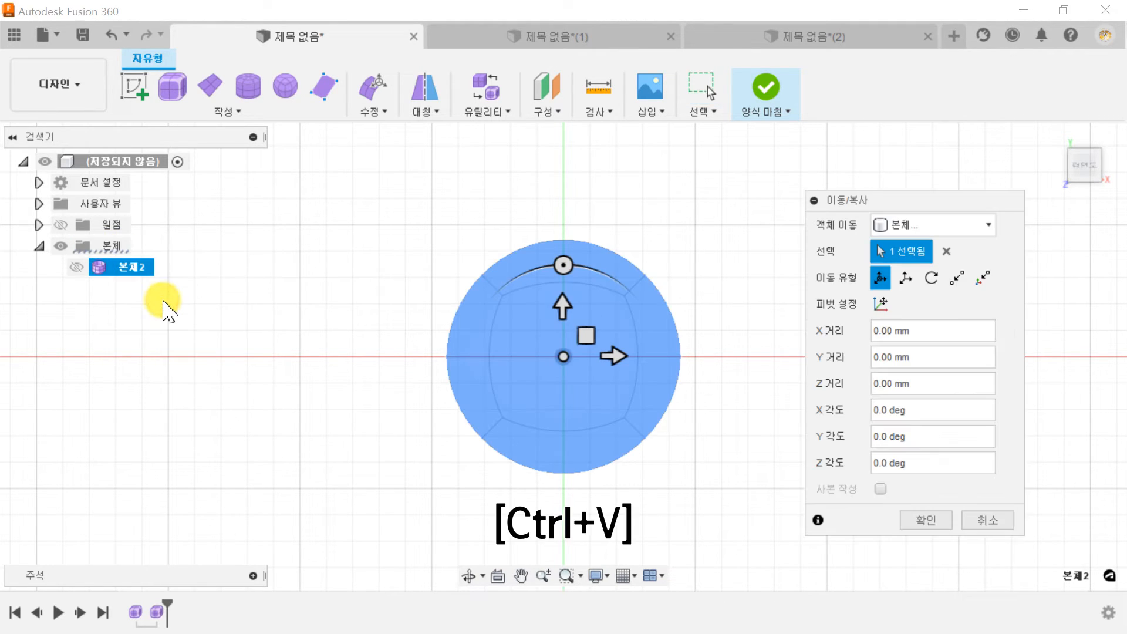
pyautogui.click(925, 521)
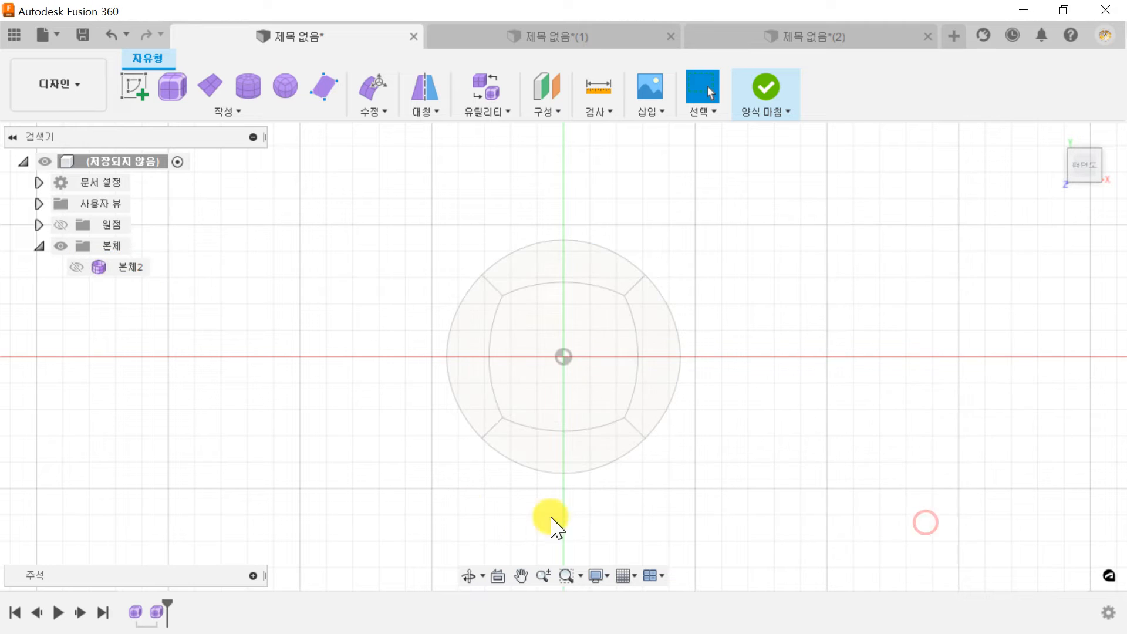
pyautogui.click(76, 267)
# - Finish the second form and reopen the first form feature for editing
pyautogui.keyDown('shift'); pyautogui.moveTo(503, 495); pyautogui.dragTo(479, 445, button='middle'); pyautogui.keyUp('shift')
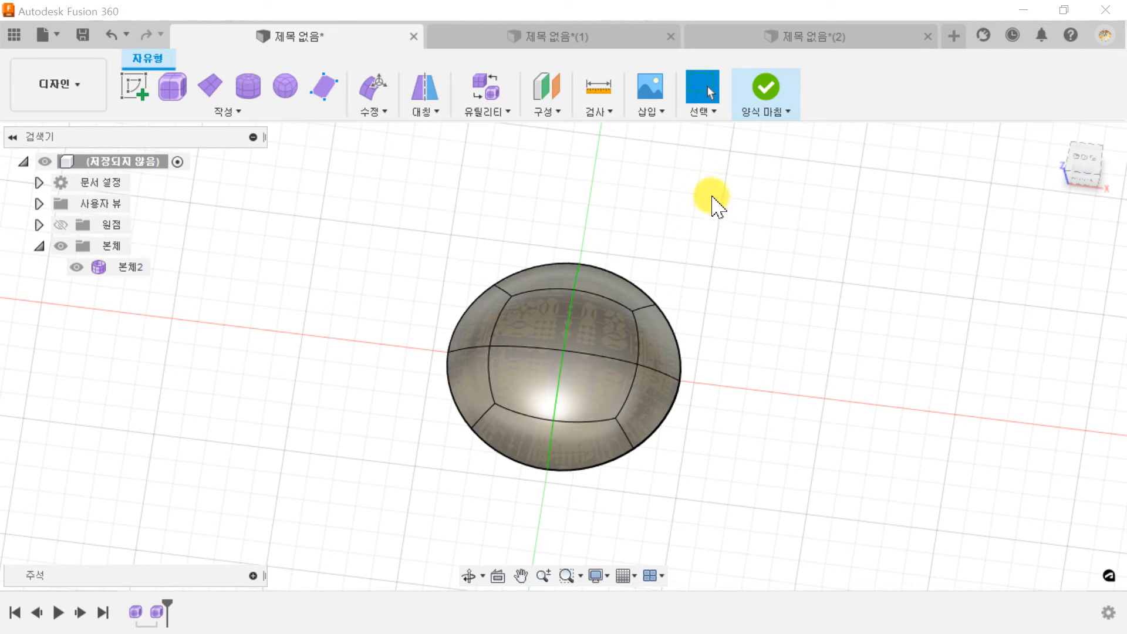
pyautogui.click(776, 87)
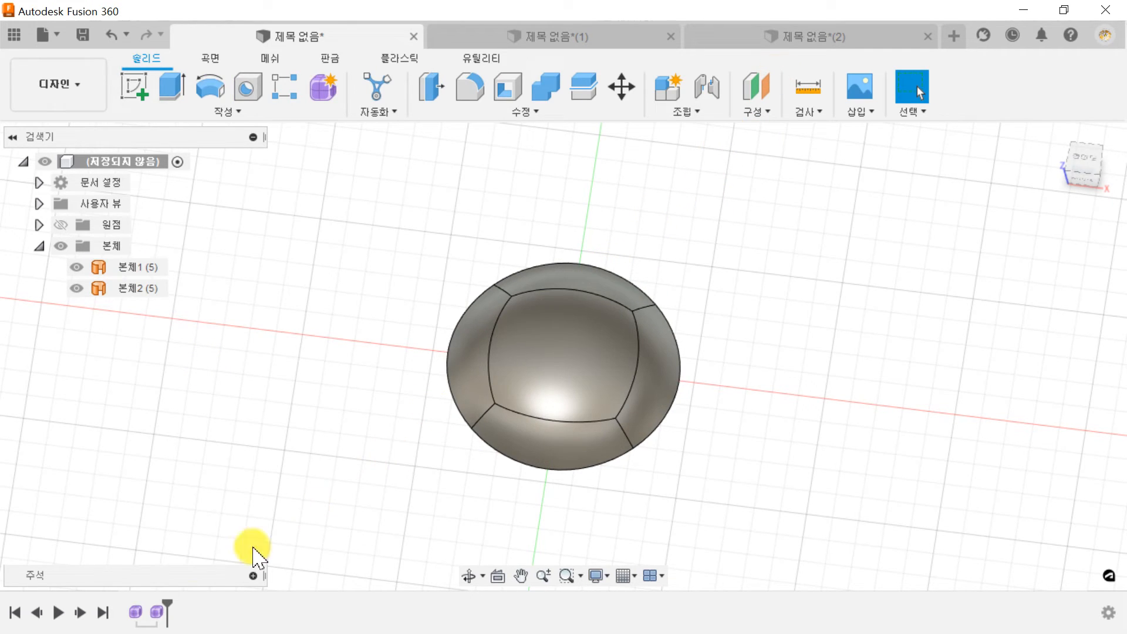
pyautogui.doubleClick(136, 612)
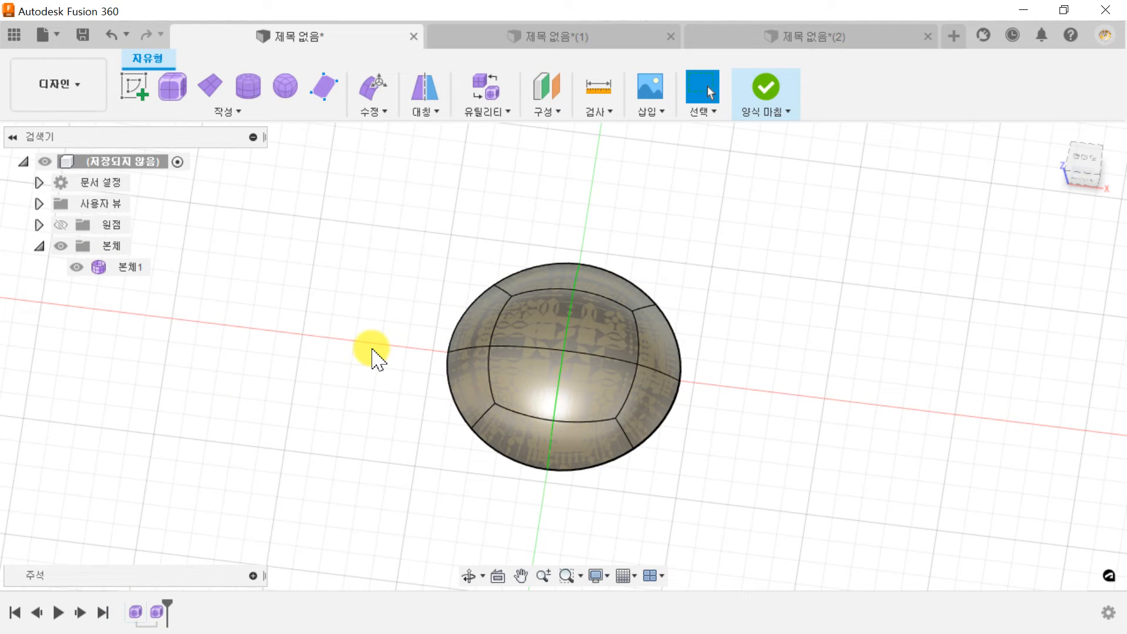
# - In the plan view, try reshaping the dome's upper outer edge with Edit Form, then select the whole body and discard the edit
pyautogui.keyDown('shift'); pyautogui.moveTo(364, 367); pyautogui.dragTo(350, 336, button='middle'); pyautogui.keyUp('shift')
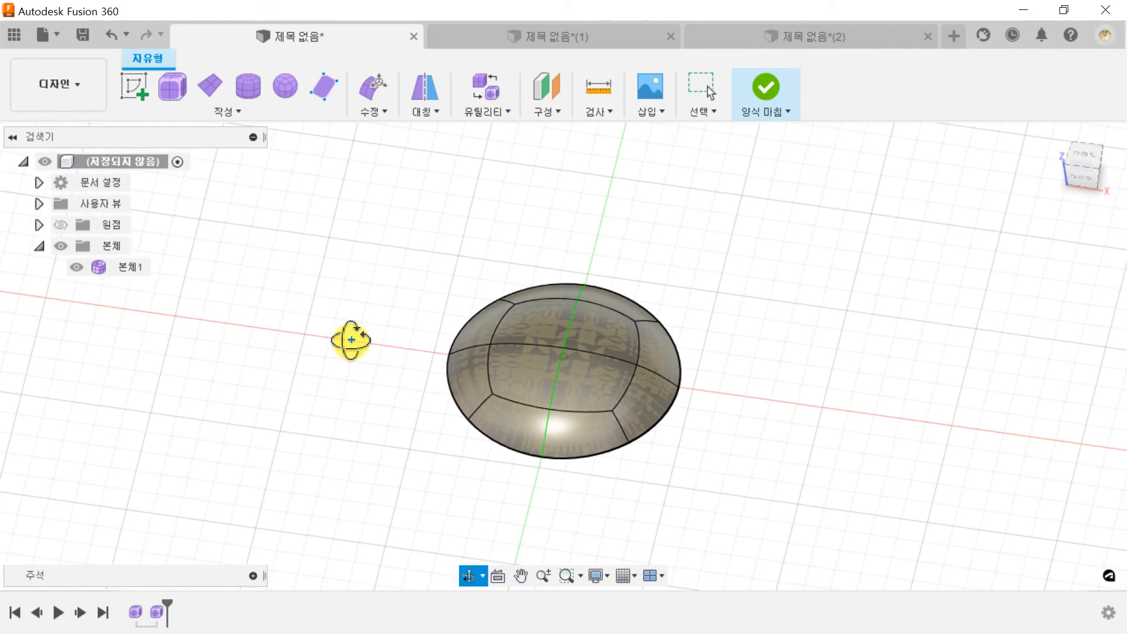
pyautogui.click(1078, 159)
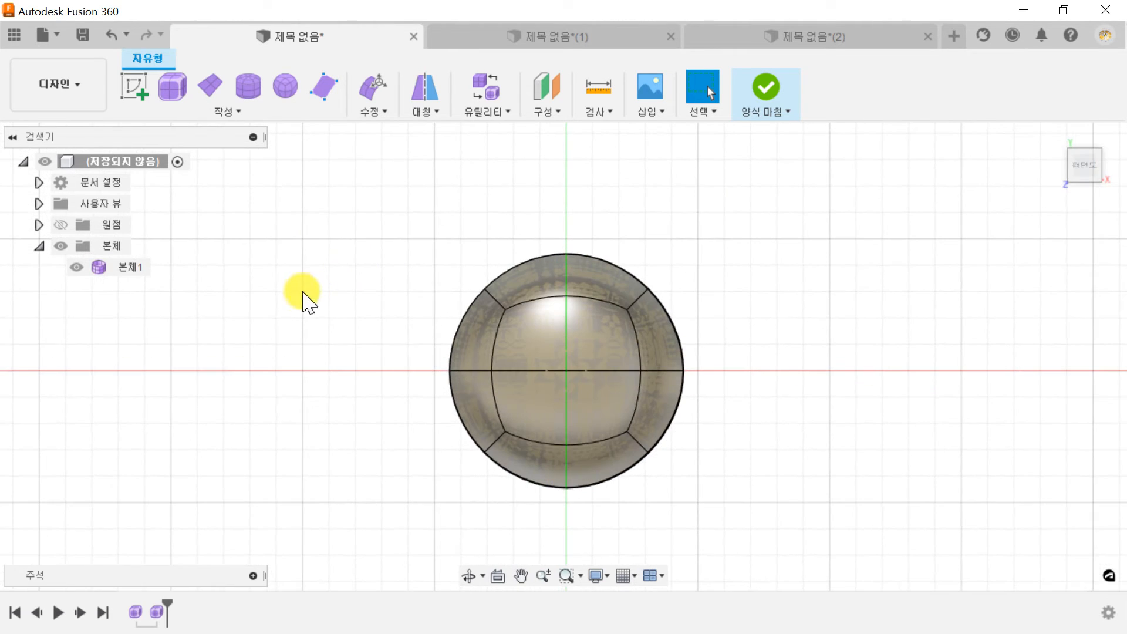
pyautogui.click(371, 94)
pyautogui.click(939, 304)
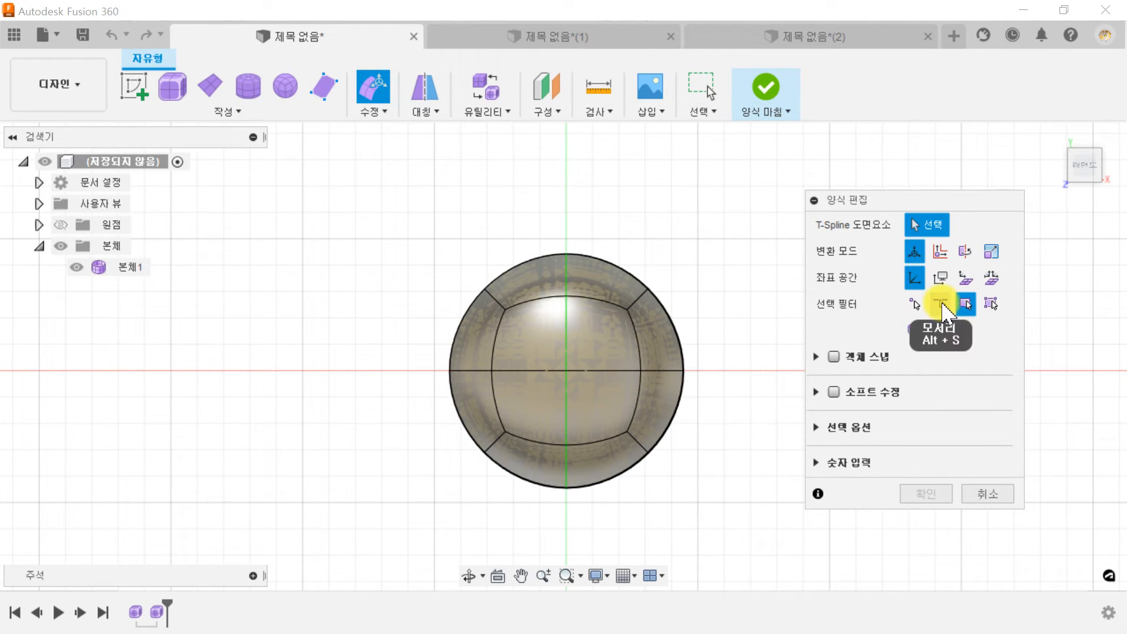
pyautogui.moveTo(408, 235); pyautogui.dragTo(479, 341)
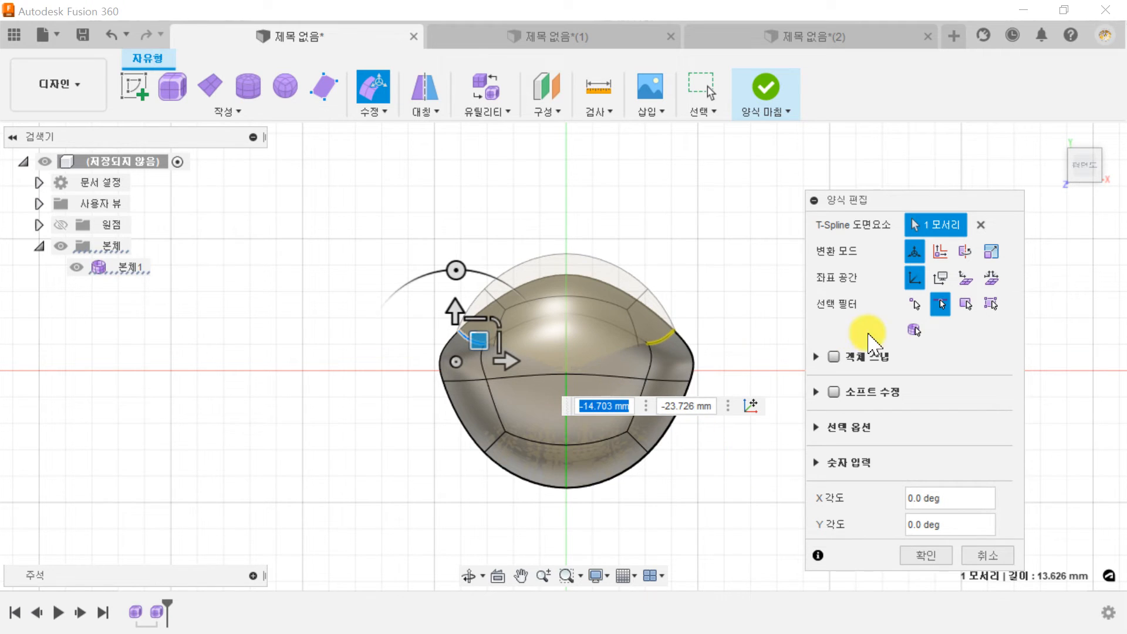
pyautogui.click(914, 329)
pyautogui.click(565, 355)
pyautogui.moveTo(565, 355); pyautogui.dragTo(580, 396)
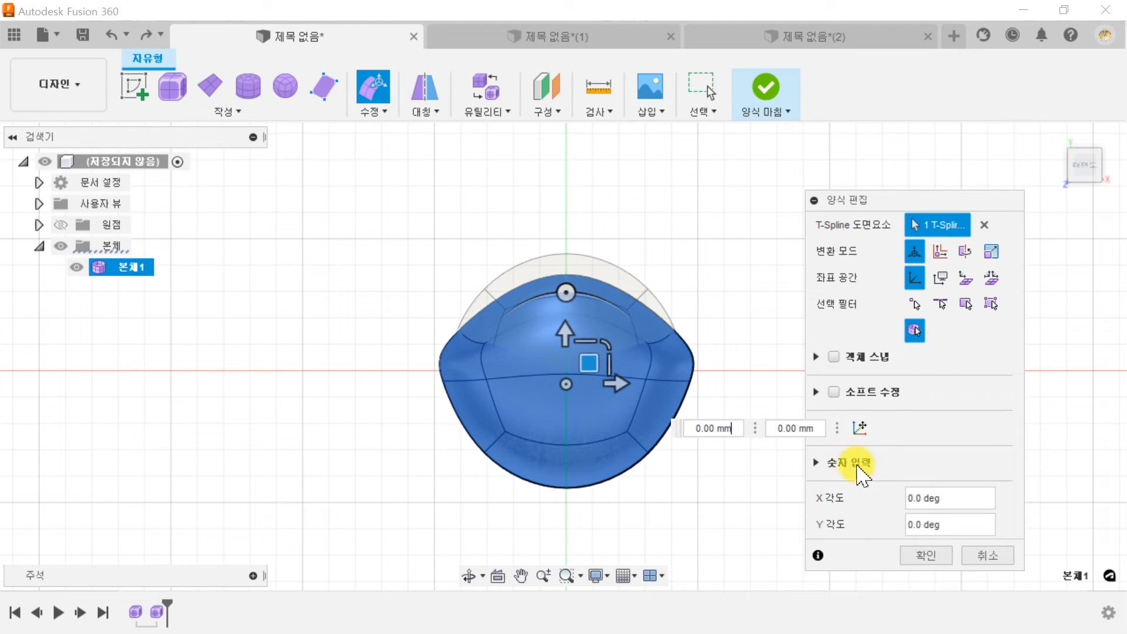
pyautogui.click(915, 556)
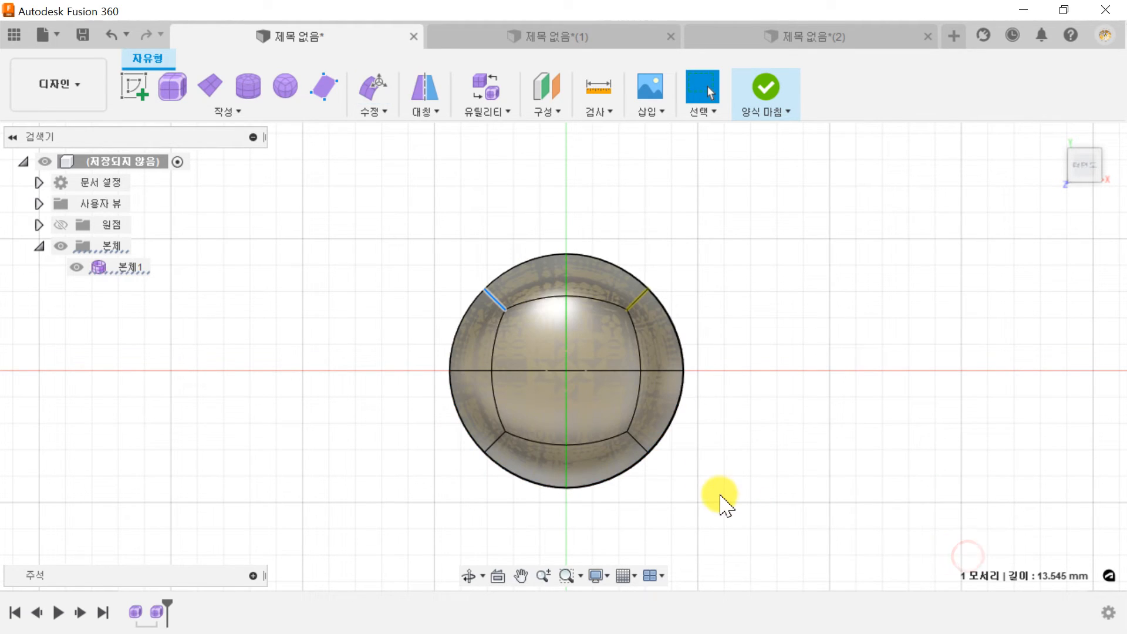
pyautogui.click(717, 446)
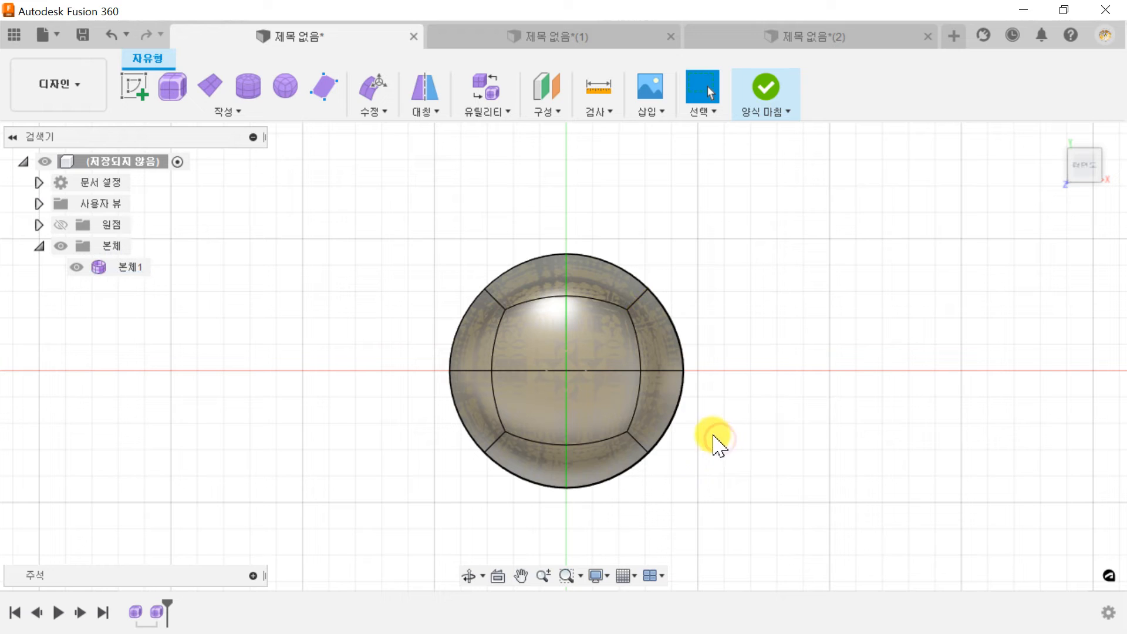
# - Finish the form, hide bodies 본체1 and 본체2, and reopen the first form feature for editing
pyautogui.click(77, 267)
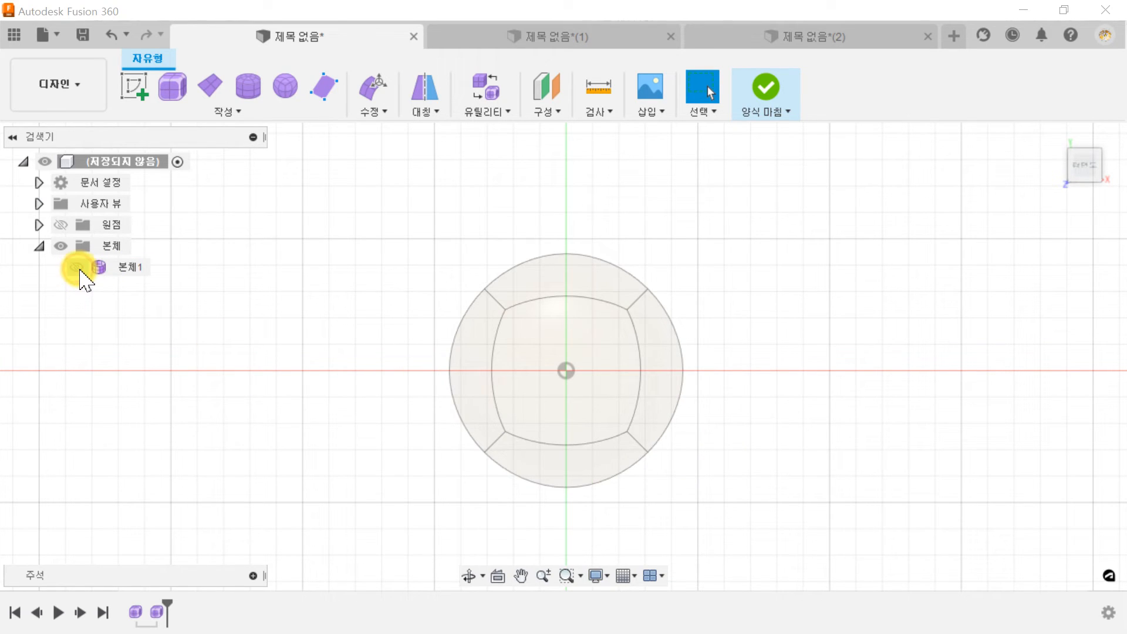
pyautogui.click(77, 268)
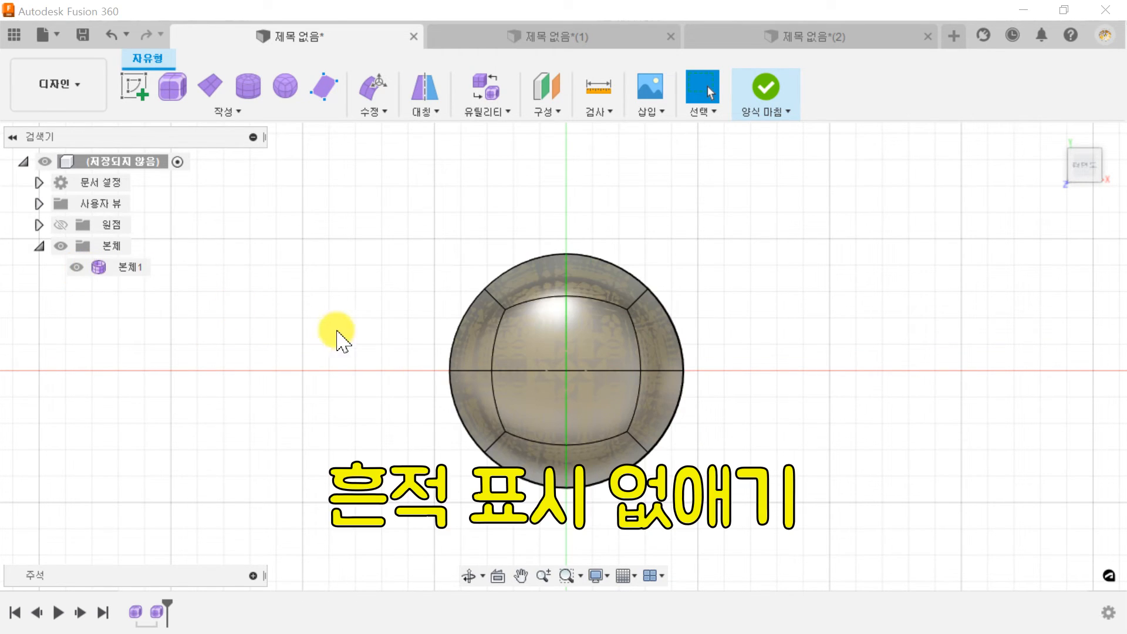
pyautogui.click(766, 88)
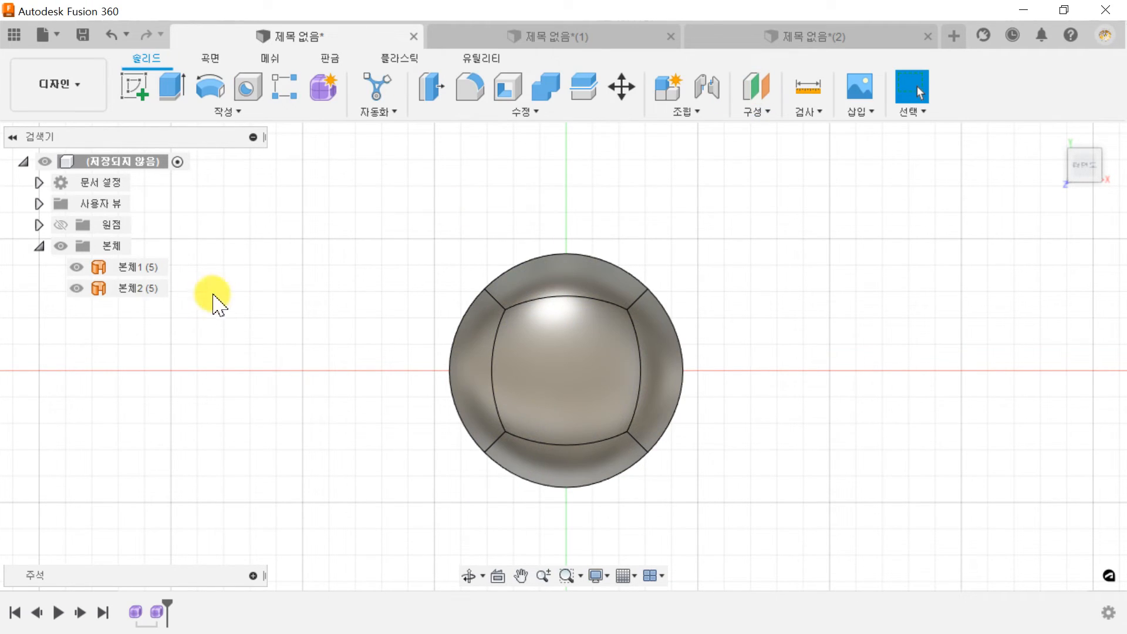
pyautogui.click(76, 288)
pyautogui.click(77, 267)
pyautogui.click(194, 355)
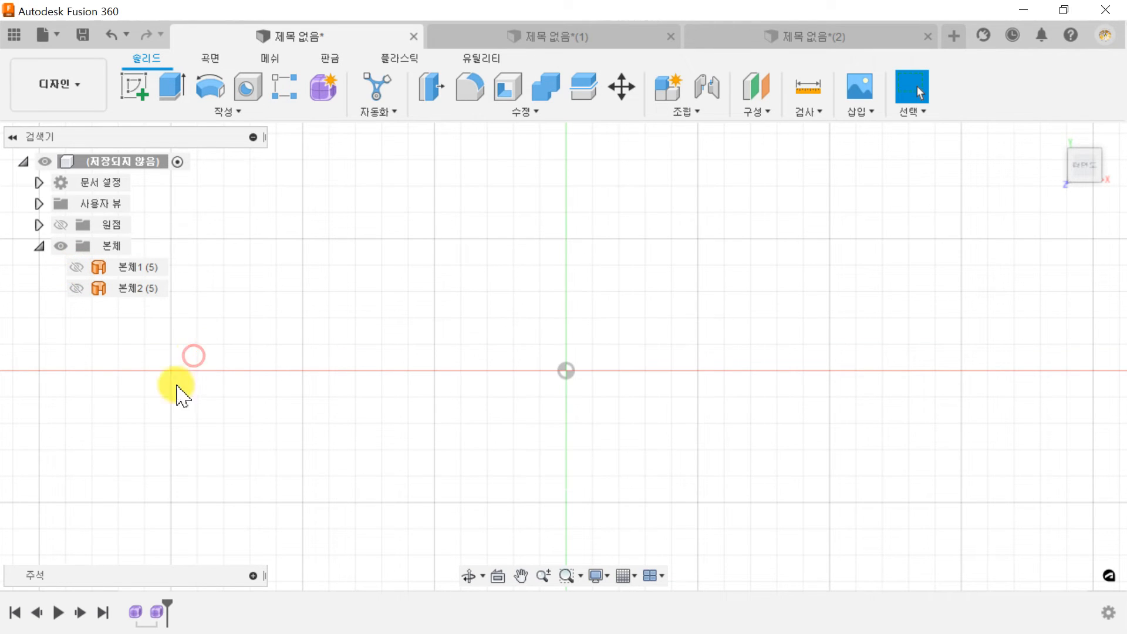
pyautogui.doubleClick(137, 612)
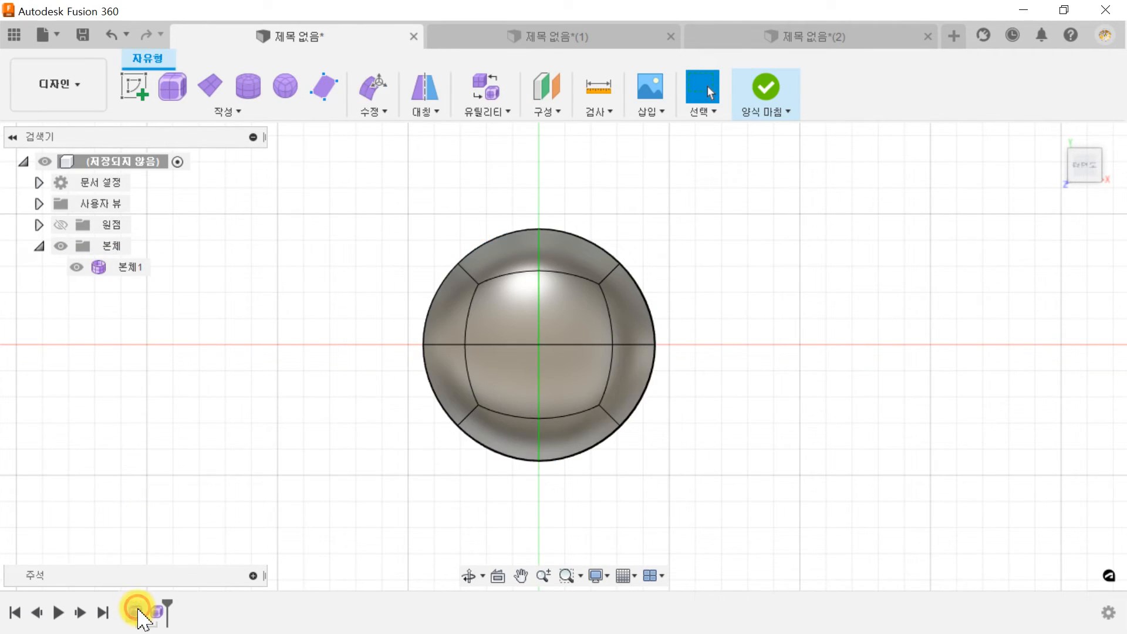
# - Shape the dome into a heart with Edit Form: raise the upper edges, pull the side edges up and outward, and move the lower edges about 9.1 mm inward
pyautogui.click(373, 92)
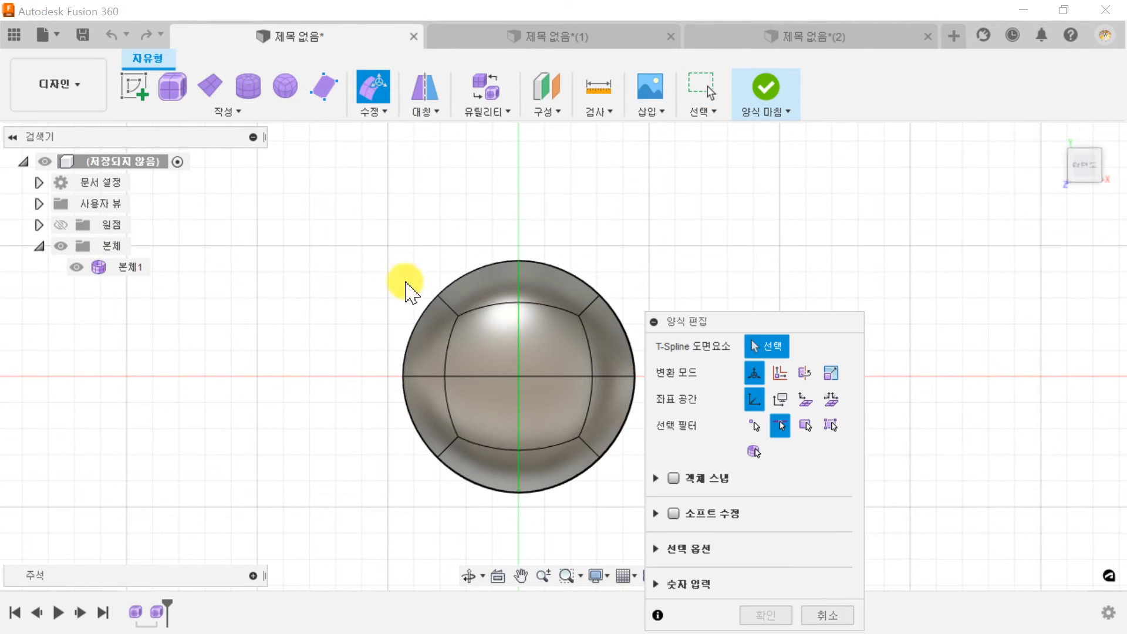
pyautogui.click(447, 306)
pyautogui.moveTo(471, 284); pyautogui.dragTo(473, 175)
pyautogui.click(424, 359)
pyautogui.moveTo(444, 333); pyautogui.dragTo(380, 239)
pyautogui.click(435, 432)
pyautogui.moveTo(489, 427); pyautogui.dragTo(512, 427)
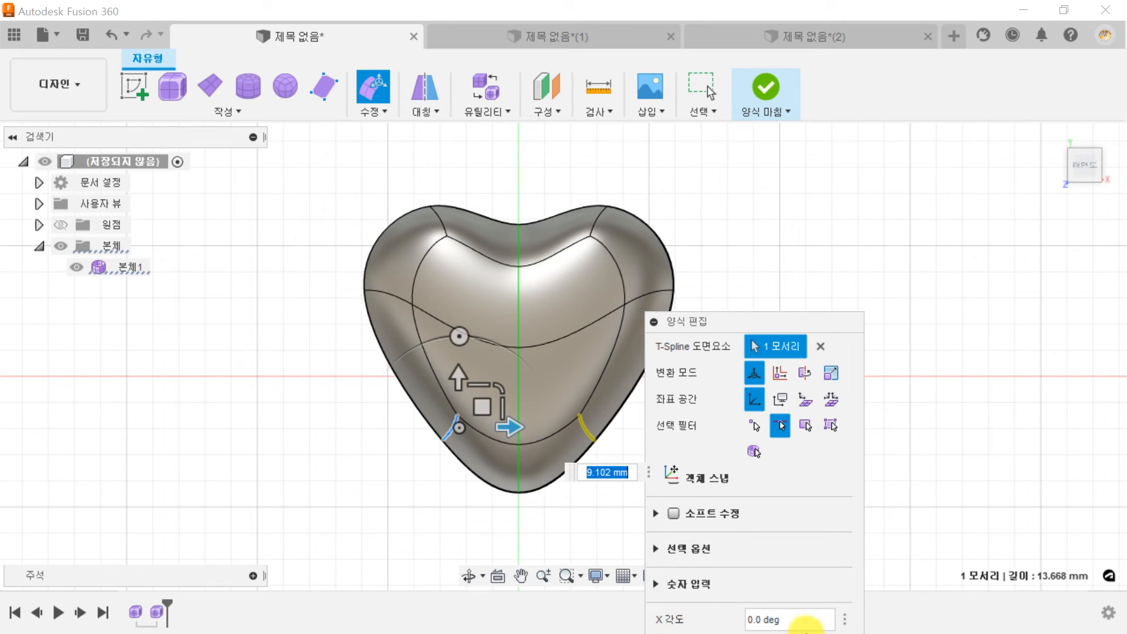
pyautogui.click(952, 502)
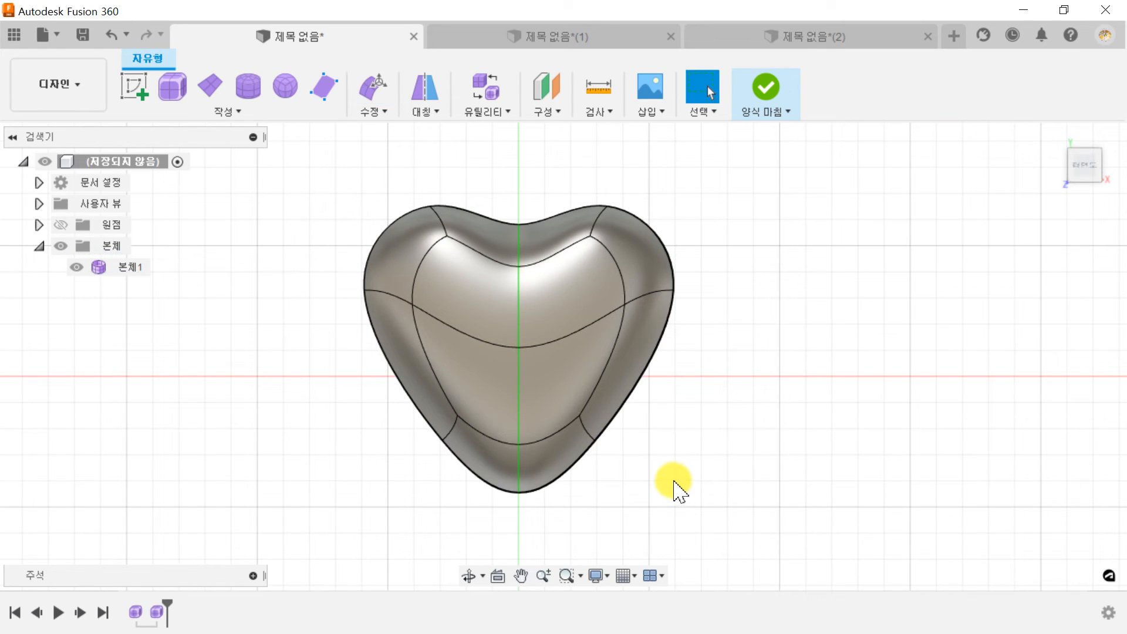
# - Examine the centre-line edges at the heart's notch and tip
pyautogui.click(514, 238)
pyautogui.click(516, 465)
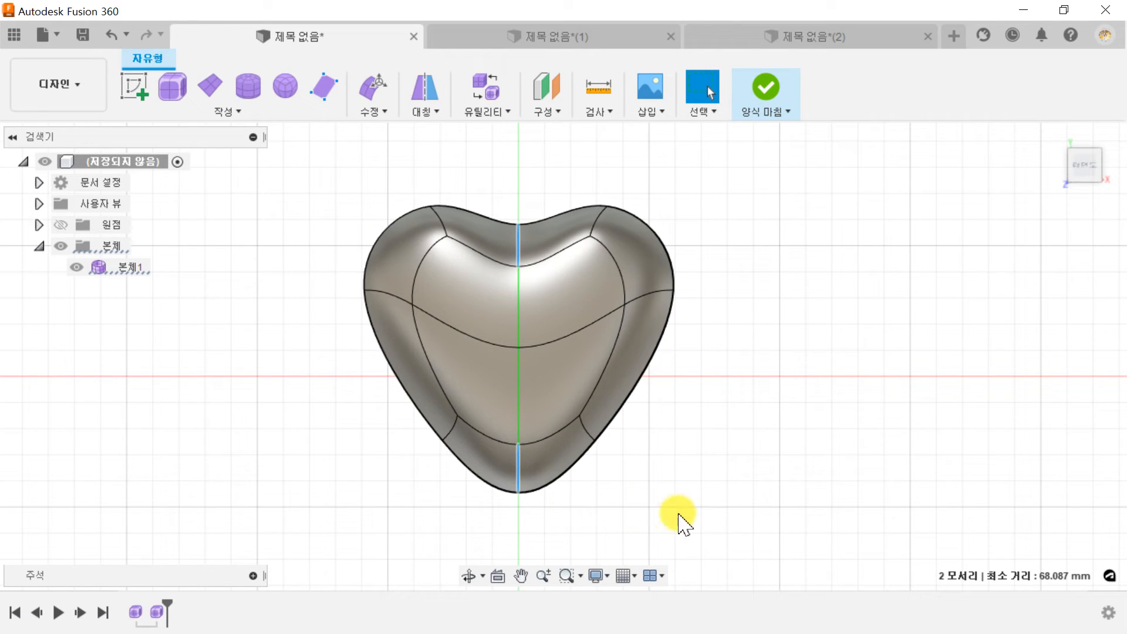
pyautogui.click(816, 387)
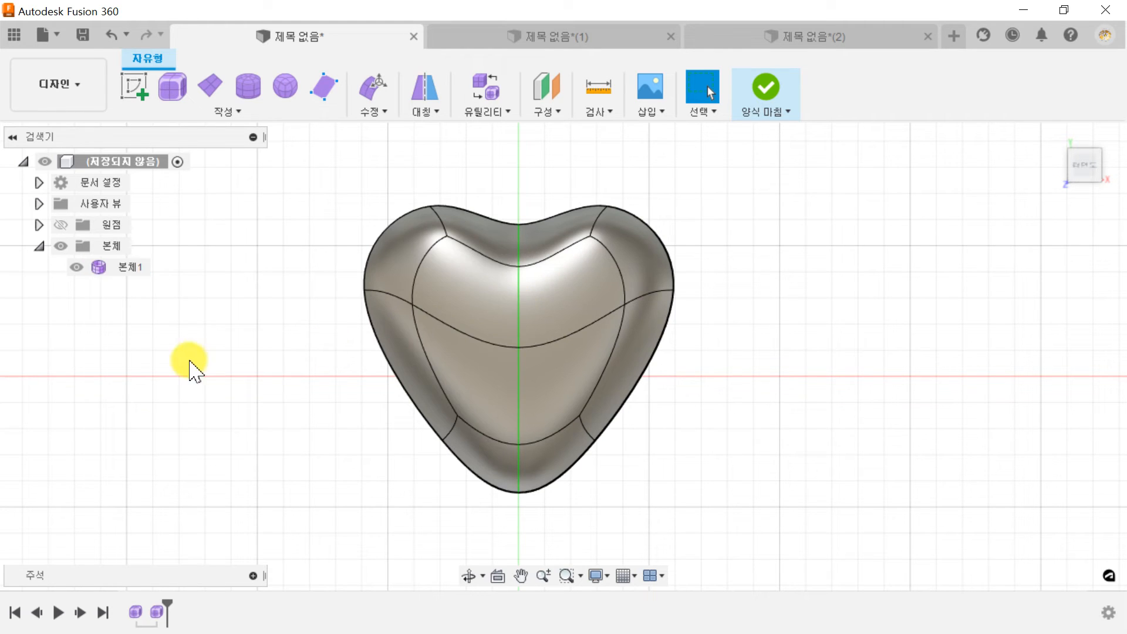
# - Duplicate the heart body 본체1 in place without any offset and hide the copy
pyautogui.click(122, 267)
pyautogui.hotkey('ctrl', 'c')
pyautogui.hotkey('ctrl', 'v')
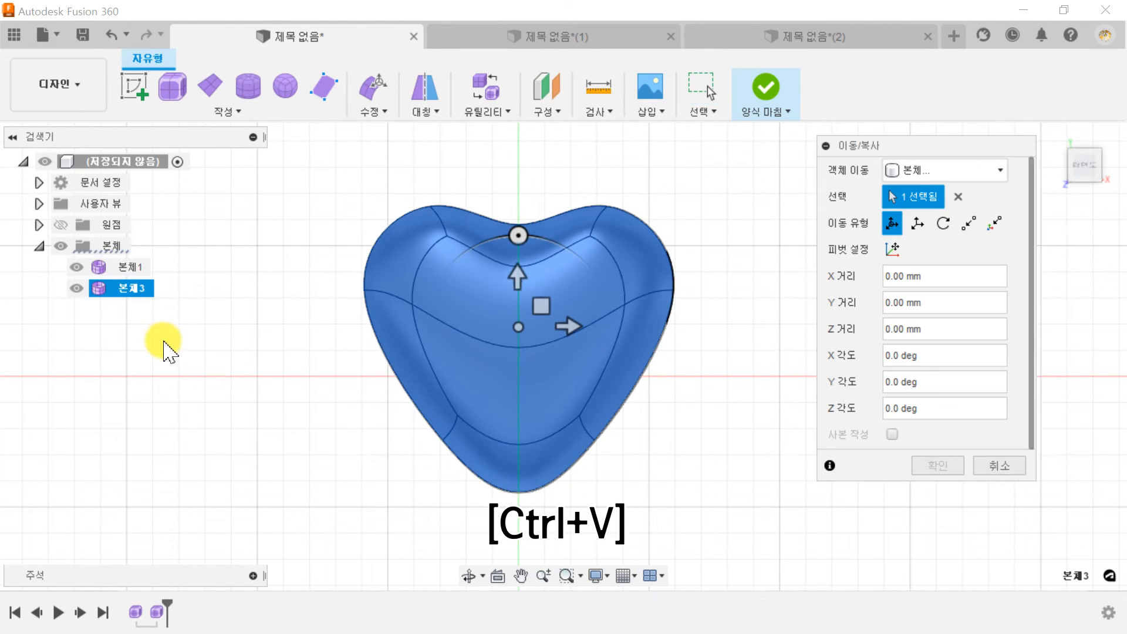
pyautogui.press('Return')
pyautogui.click(76, 288)
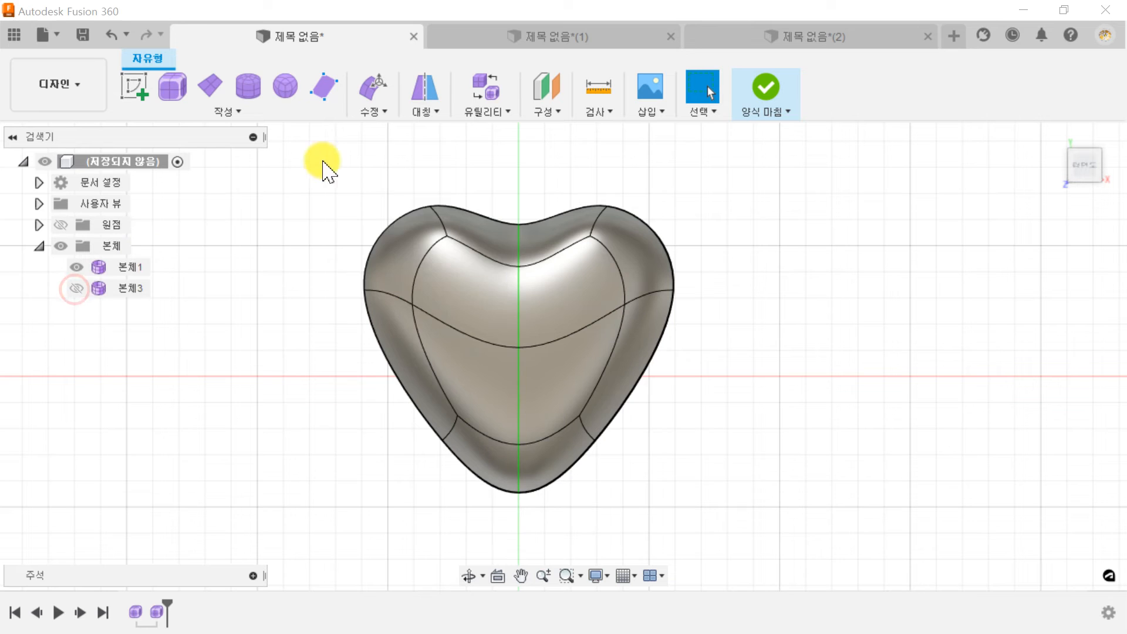
# - Insert a single-sided edge loop beside the heart's centre line in exact mode (정확하게) at position 0.50
pyautogui.doubleClick(518, 277)
pyautogui.click(378, 112)
pyautogui.click(375, 53)
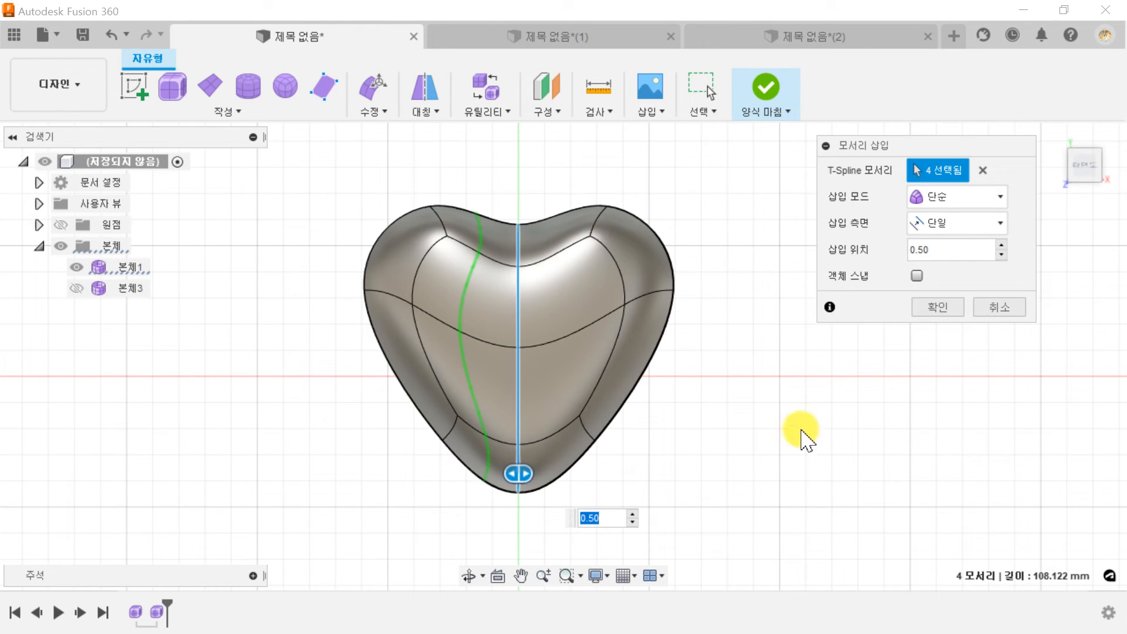
pyautogui.click(947, 200)
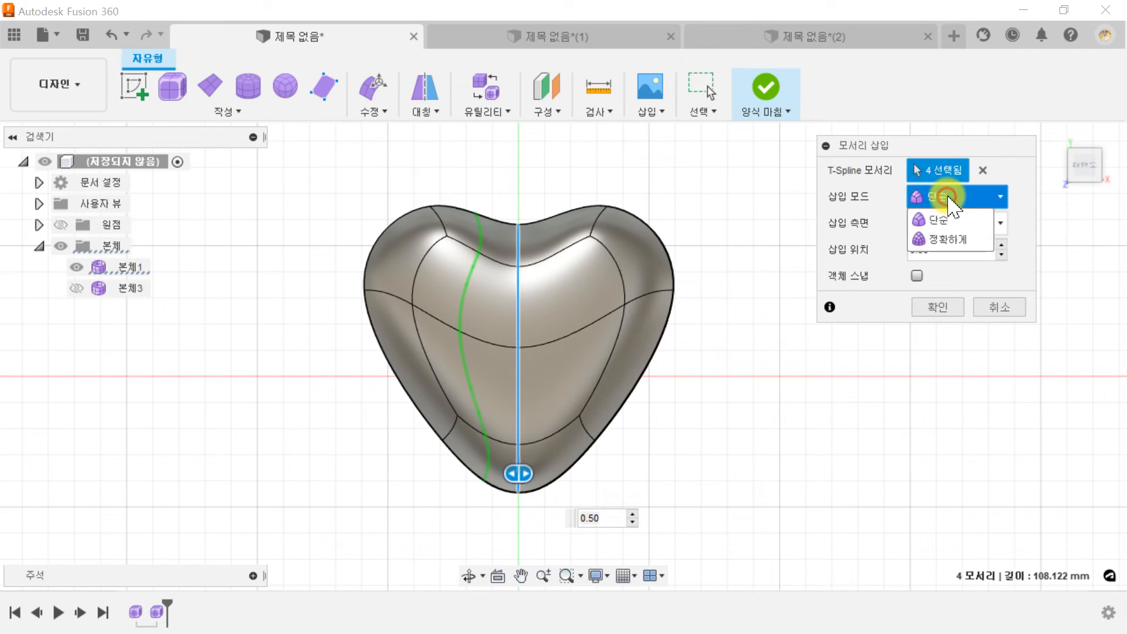
pyautogui.click(963, 238)
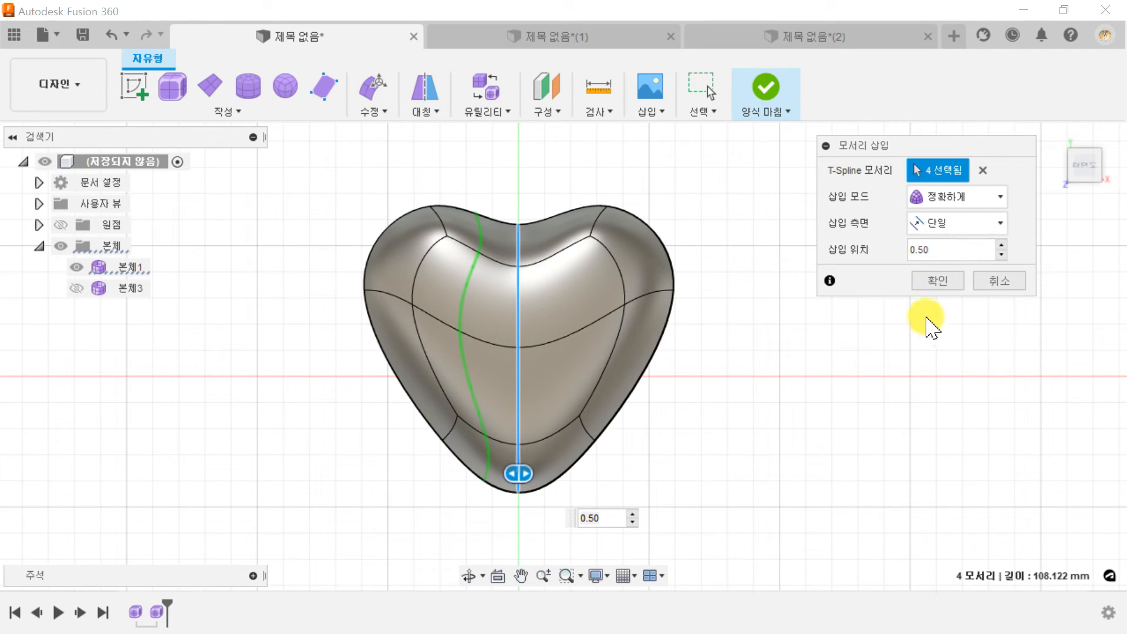
pyautogui.click(925, 283)
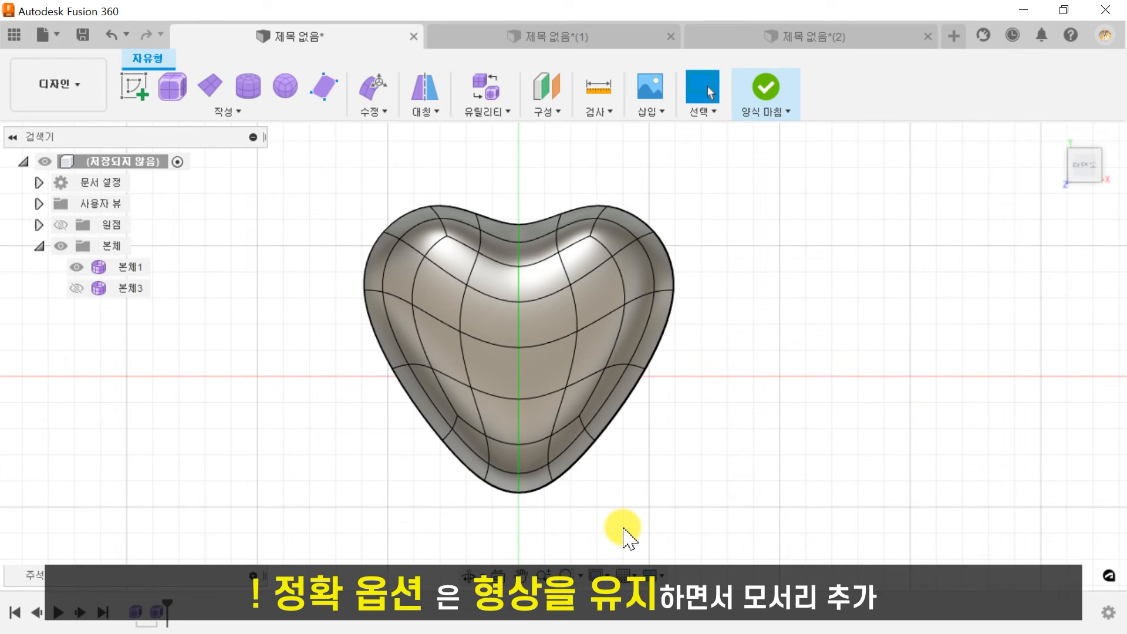
# - Inspect the heart's refined surface from an angle, return to the plan view, and undo the exact edge insertion
pyautogui.keyDown('shift'); pyautogui.moveTo(641, 549); pyautogui.dragTo(646, 479, button='middle'); pyautogui.keyUp('shift')
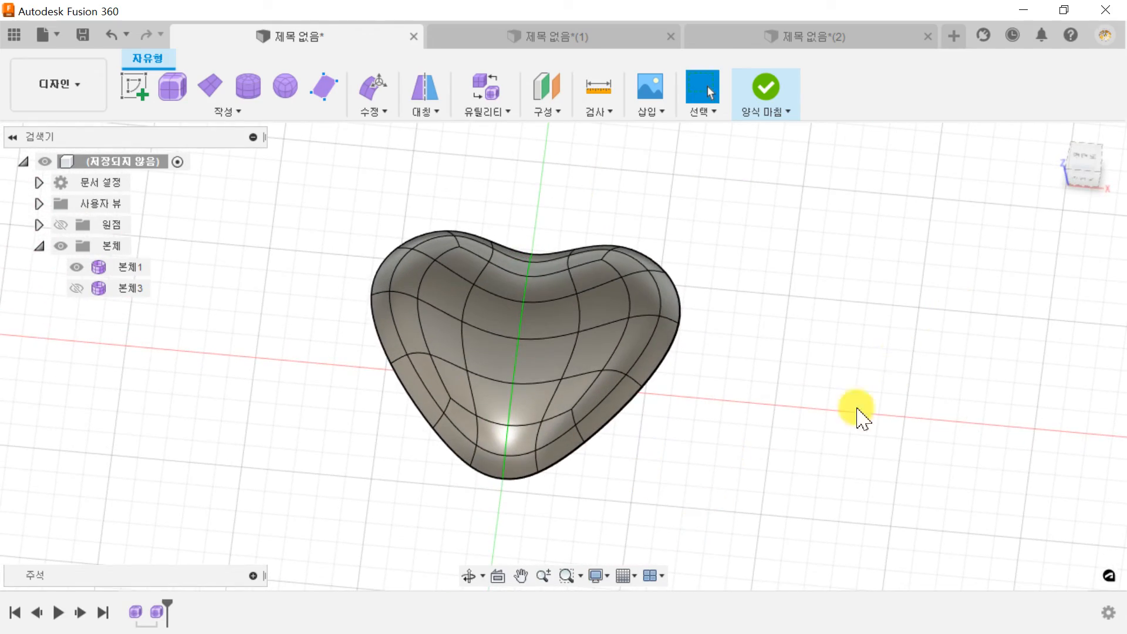
pyautogui.click(1072, 154)
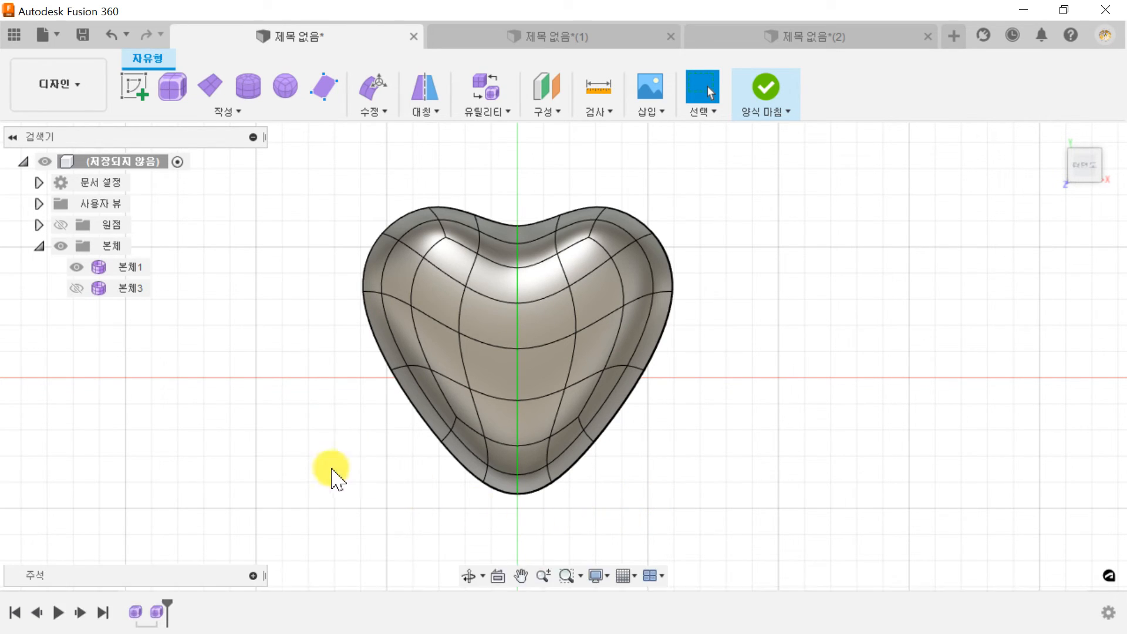
pyautogui.click(111, 34)
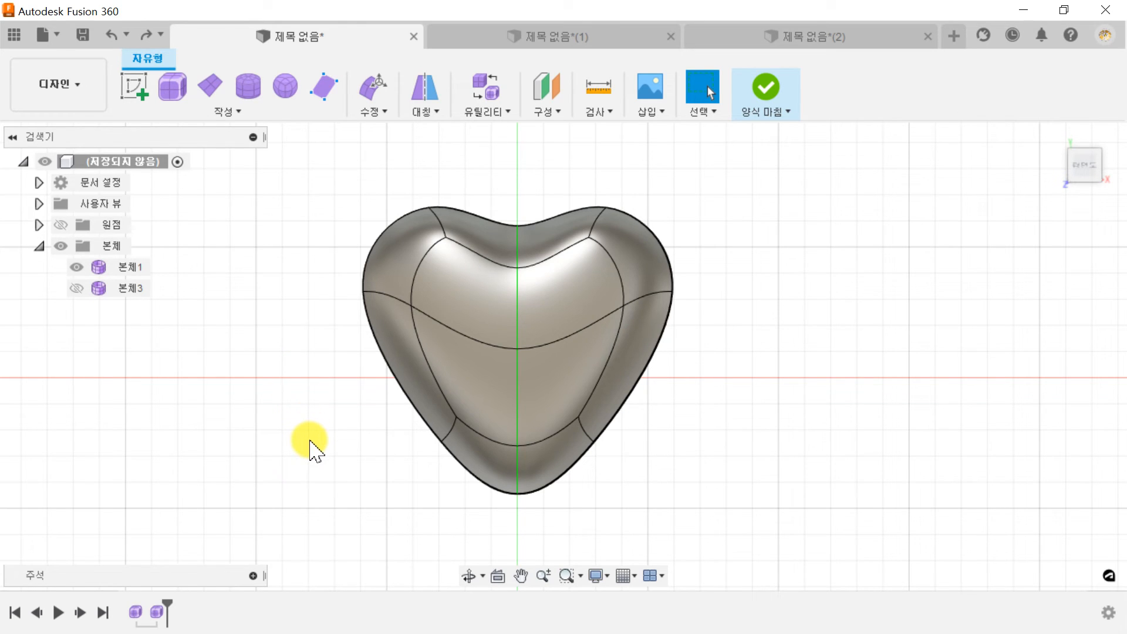
# - Insert a single-sided edge loop beside the heart's centre line in simple mode (단순) at position 0.3
pyautogui.click(379, 113)
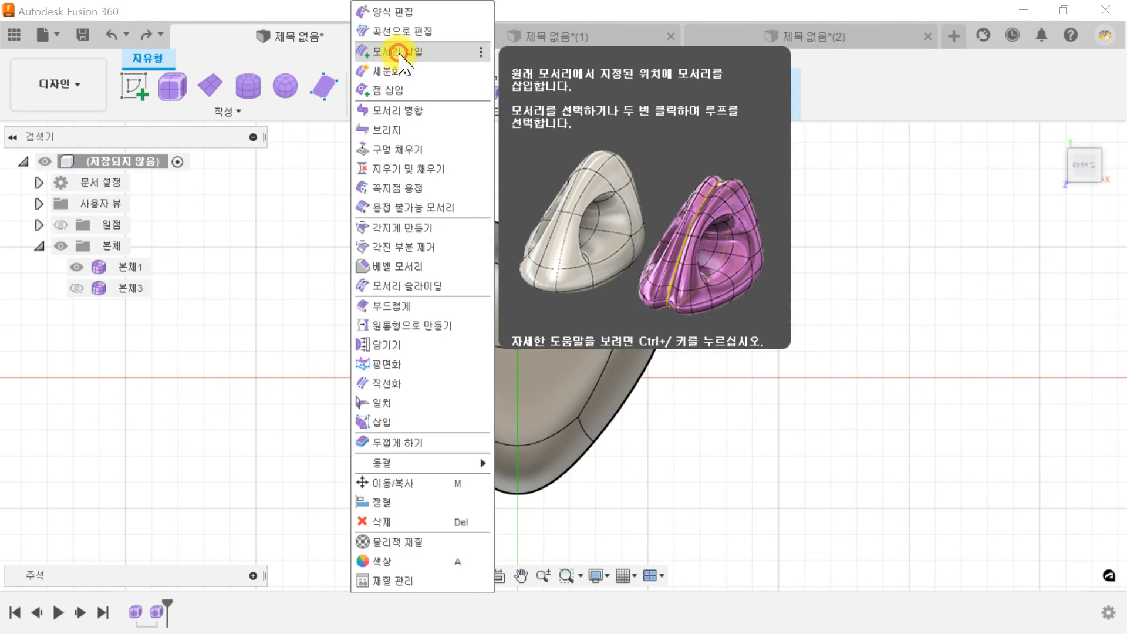
pyautogui.click(399, 58)
pyautogui.doubleClick(517, 251)
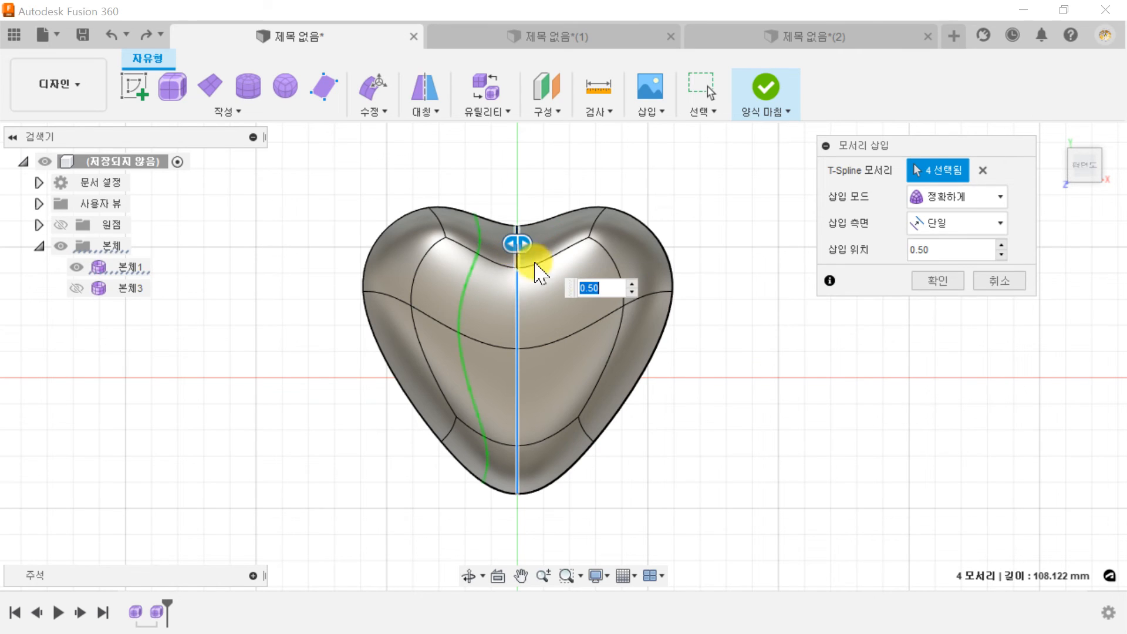
pyautogui.click(996, 205)
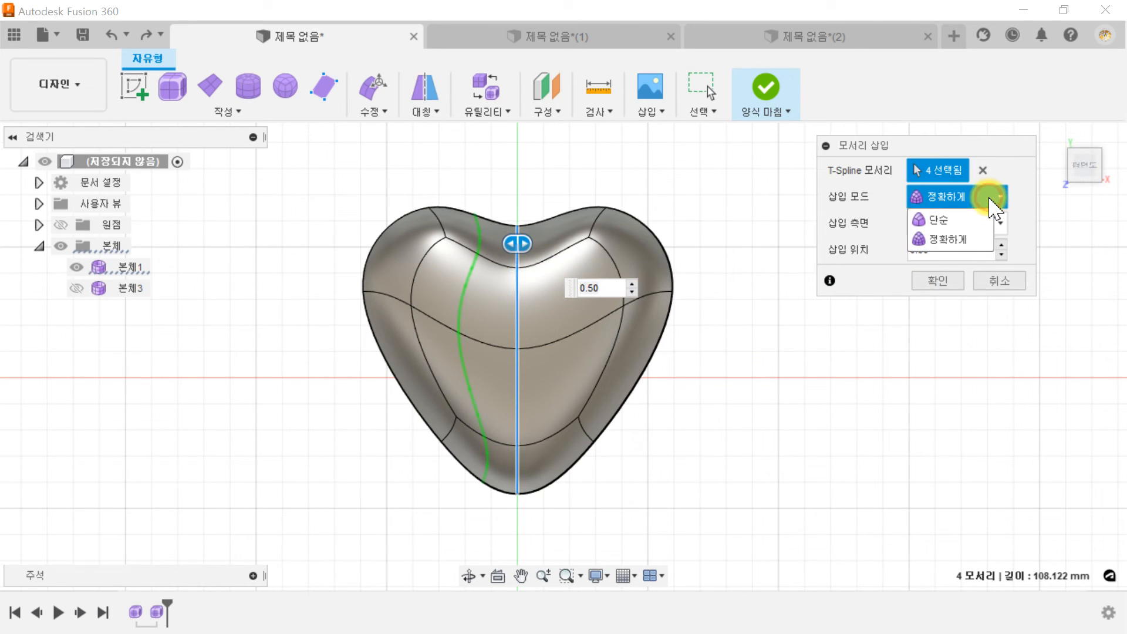
pyautogui.click(963, 215)
pyautogui.moveTo(519, 238); pyautogui.dragTo(538, 244)
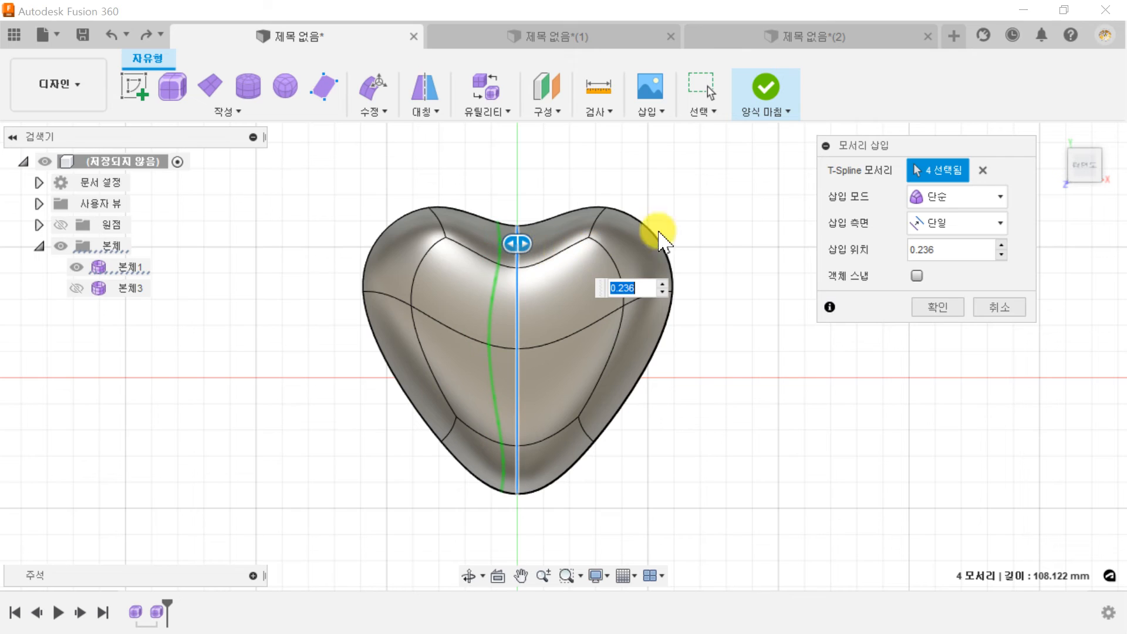
pyautogui.moveTo(952, 249); pyautogui.dragTo(904, 249)
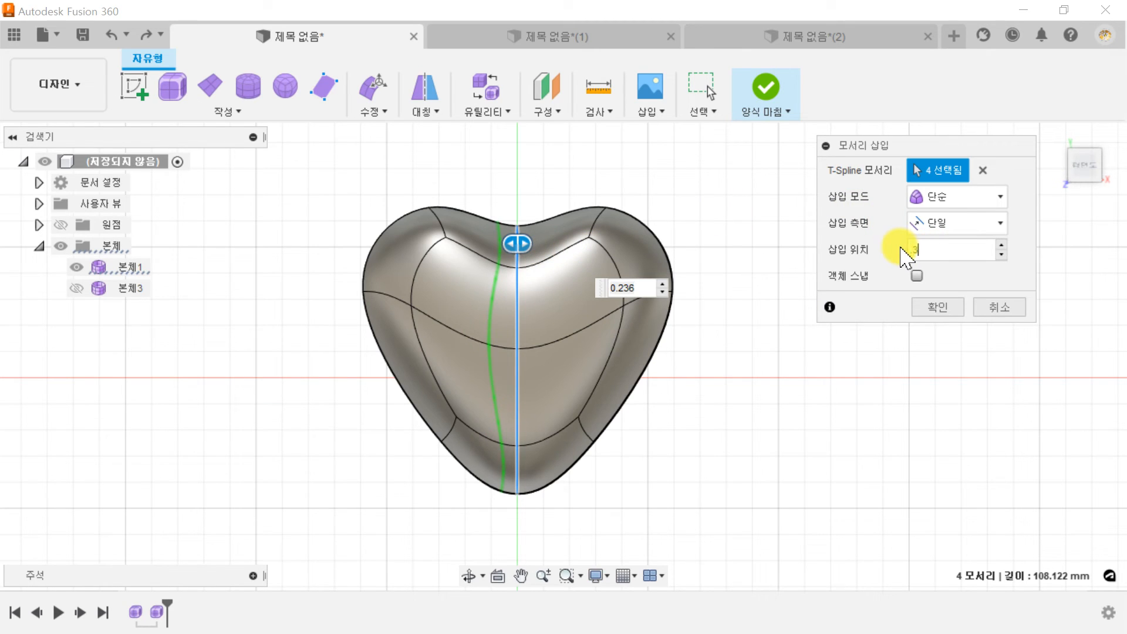
pyautogui.write('.3')
pyautogui.click(939, 309)
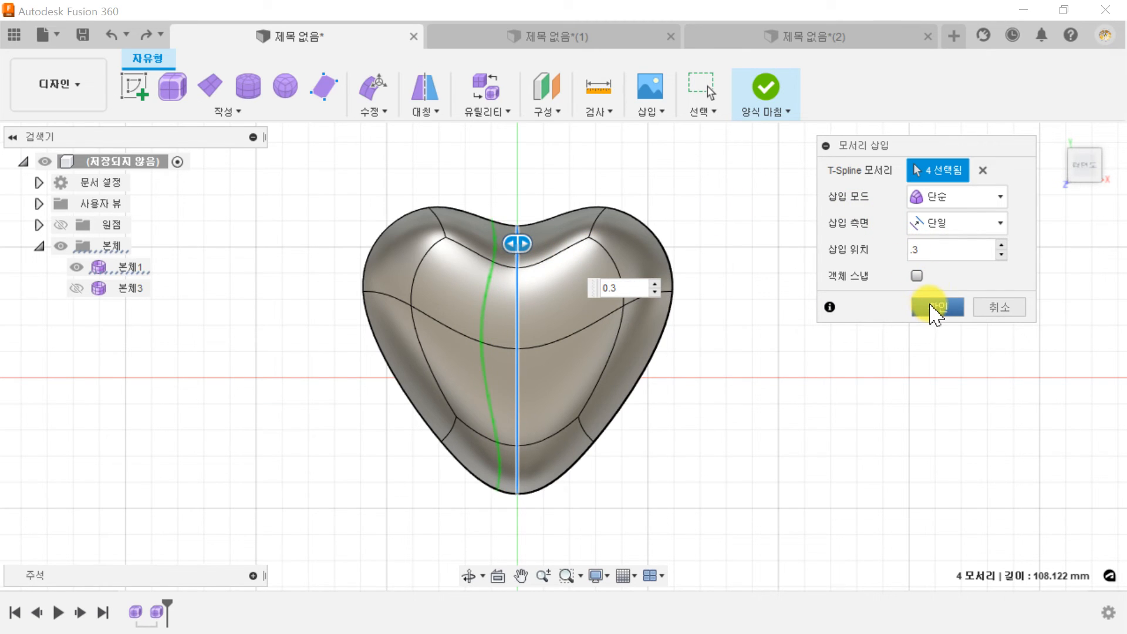
pyautogui.click(938, 308)
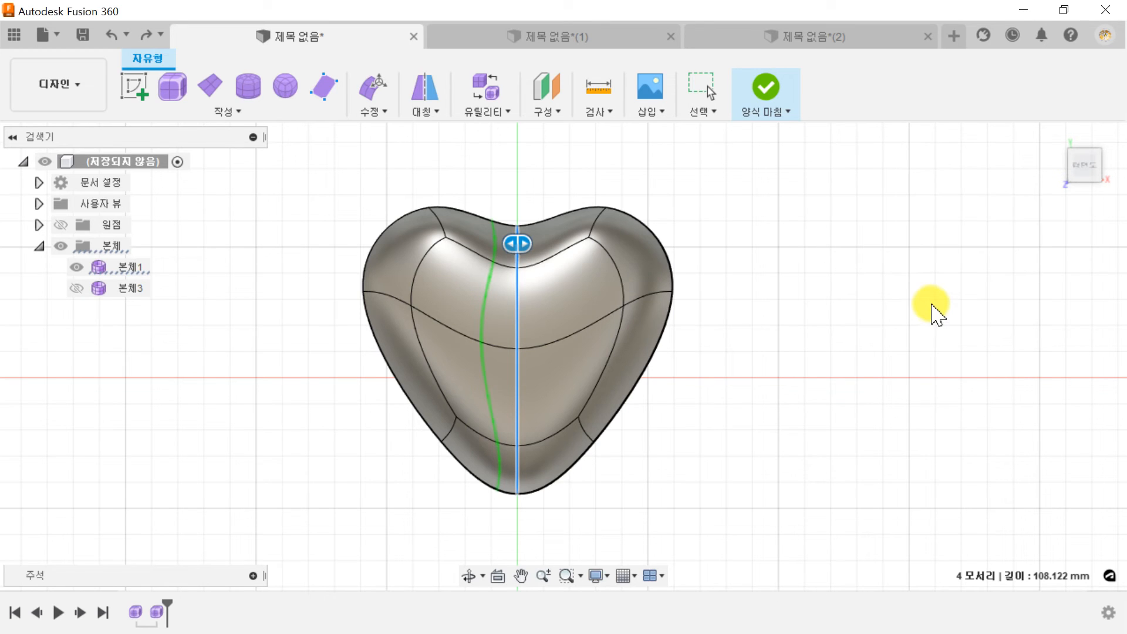
# - Check the heart in box display, then return to smooth display
pyautogui.hotkey('alt', '1')
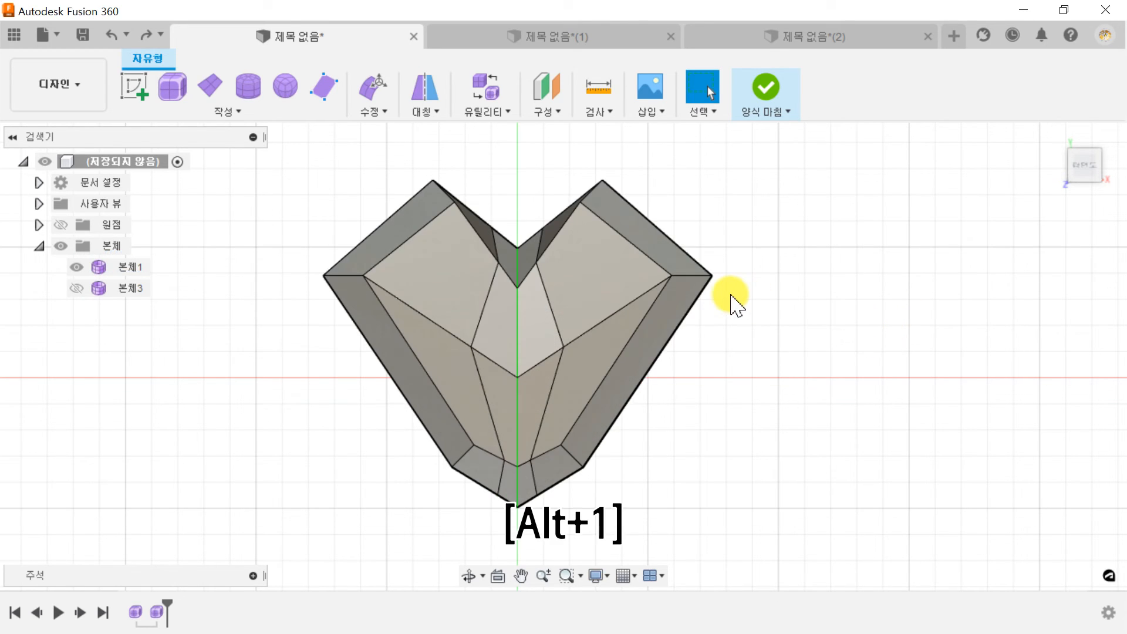
pyautogui.hotkey('alt', '3')
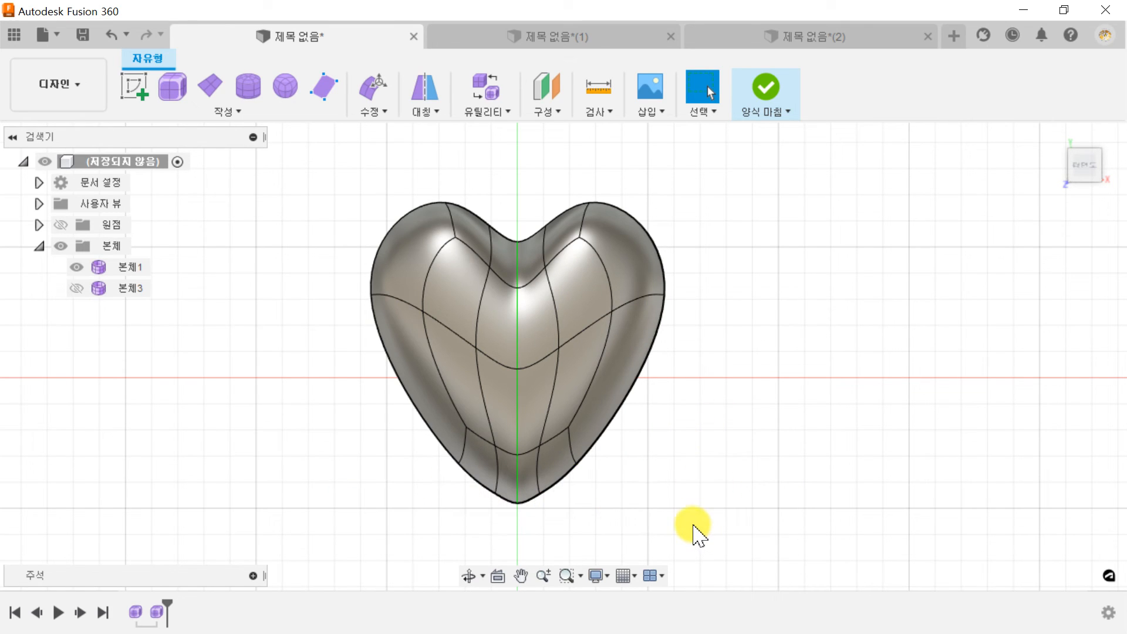
# - Examine the heart's centre-line edges by selecting the whole loop and separately its upper and lower end edges
pyautogui.click(514, 348)
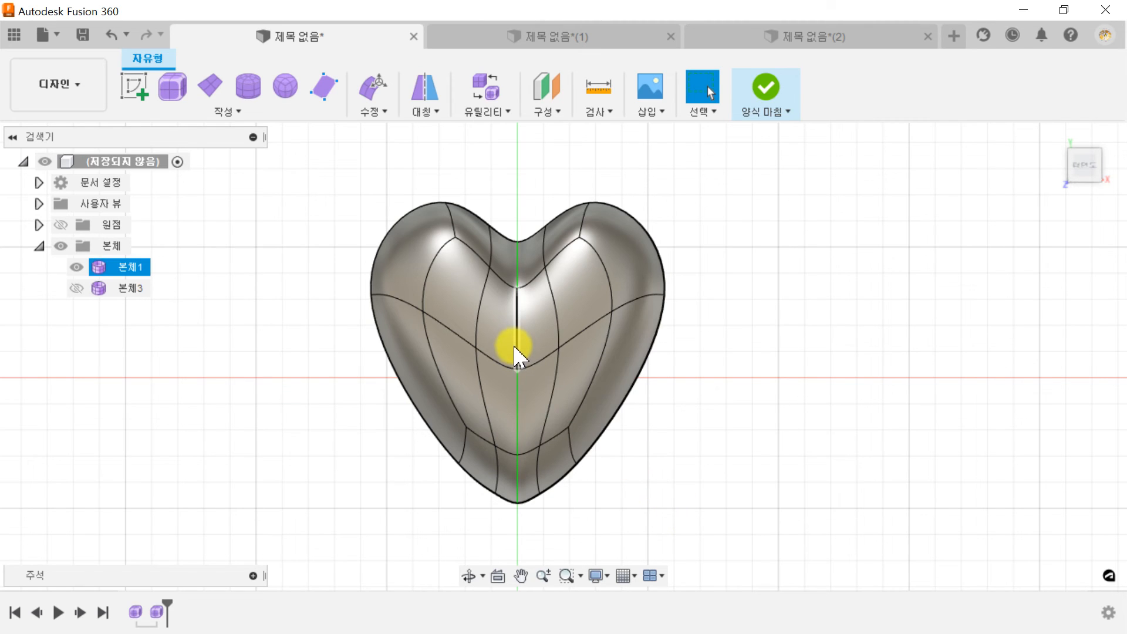
pyautogui.doubleClick(518, 344)
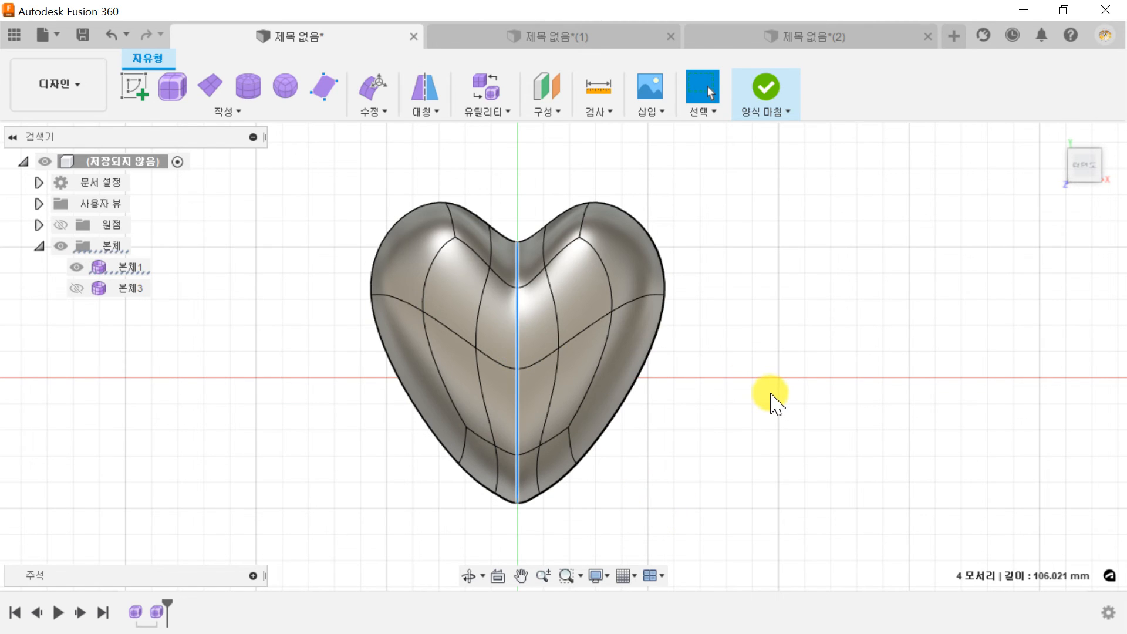
pyautogui.click(772, 396)
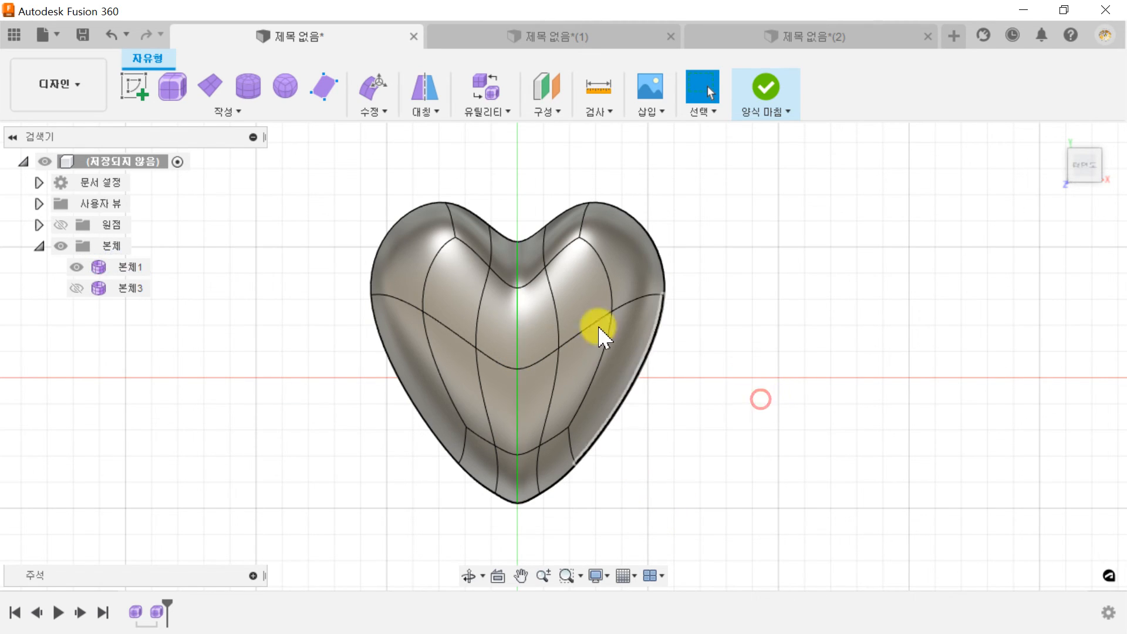
pyautogui.click(518, 257)
pyautogui.keyDown('shift'); pyautogui.click(519, 480); pyautogui.keyUp('shift')
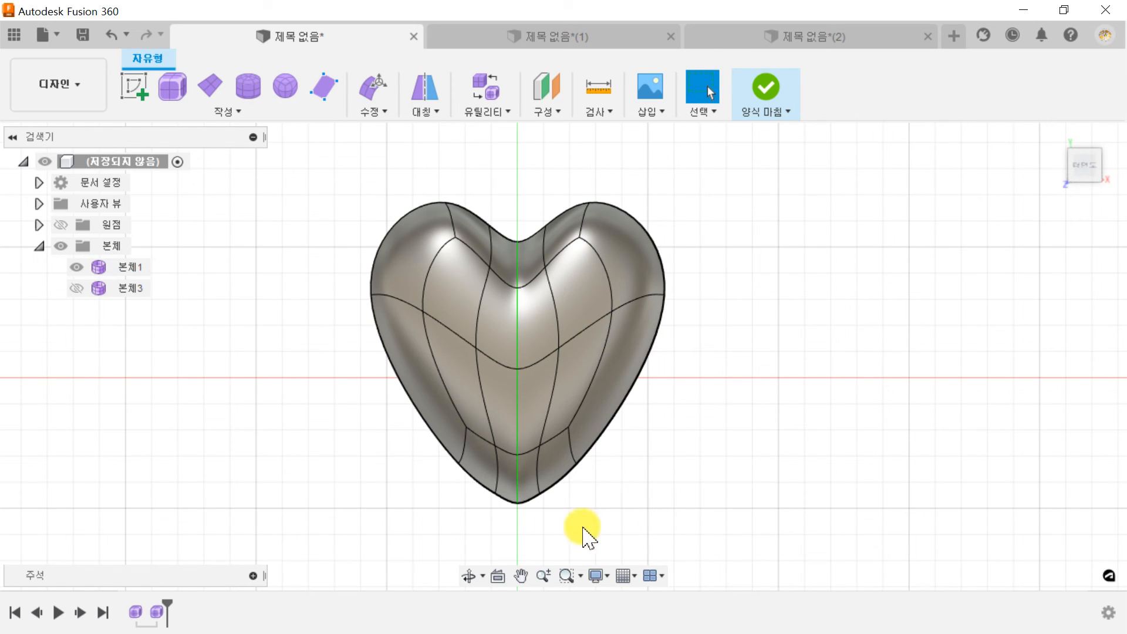
# - Show backup body 본체3, paste a copy offset 138.894 mm in X, and hide the backup again
pyautogui.click(76, 288)
pyautogui.click(126, 288)
pyautogui.hotkey('ctrl', 'c')
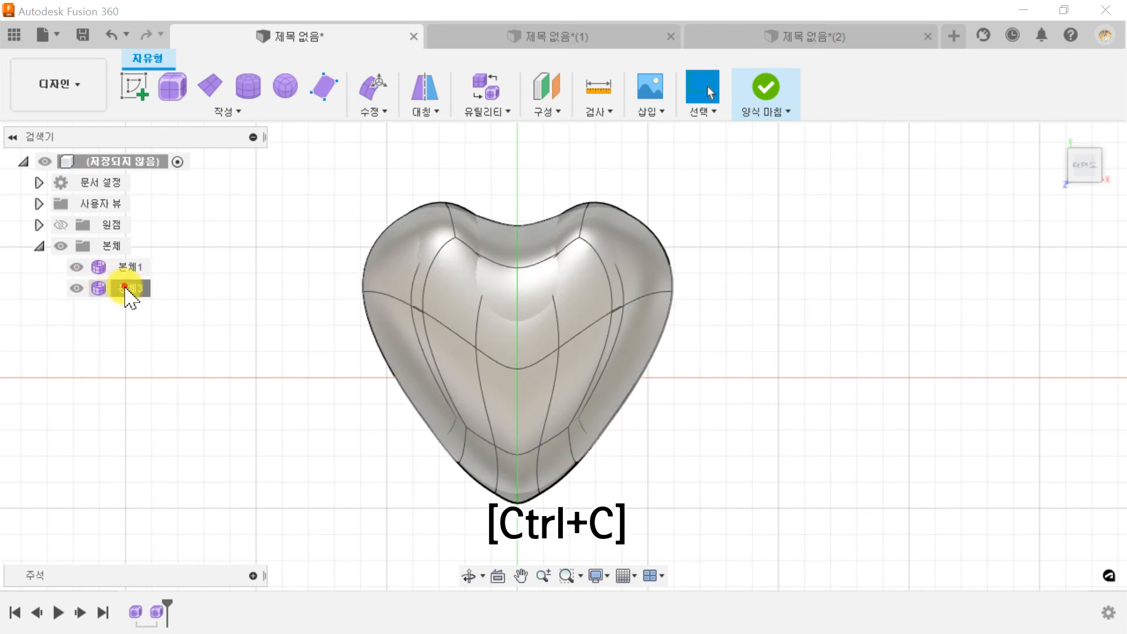
pyautogui.hotkey('ctrl', 'v')
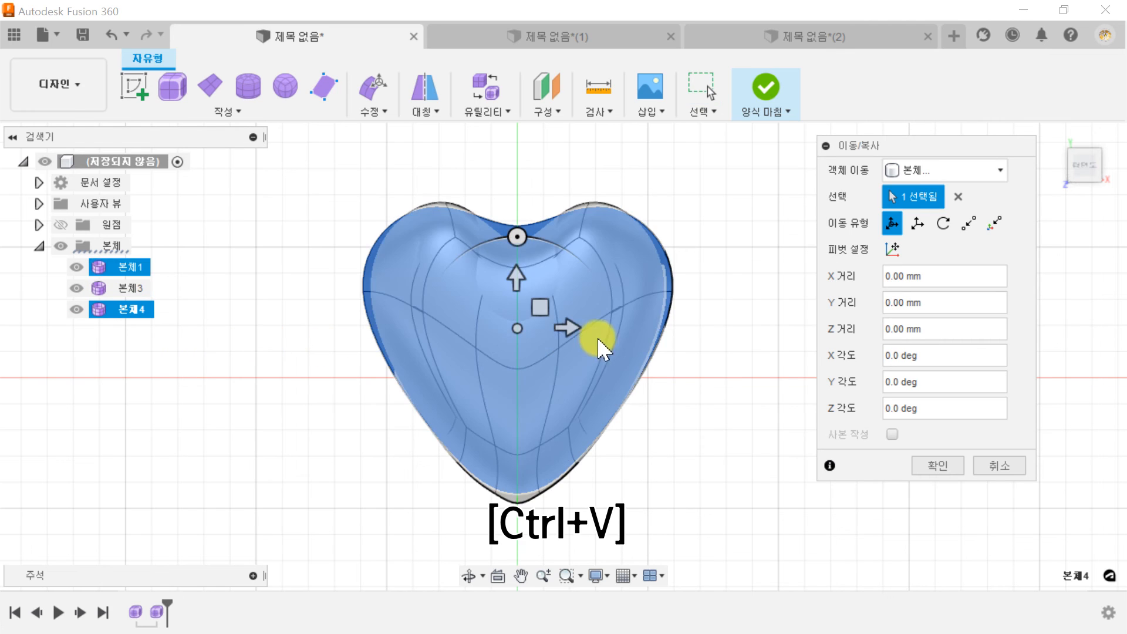
pyautogui.moveTo(569, 327); pyautogui.dragTo(931, 323)
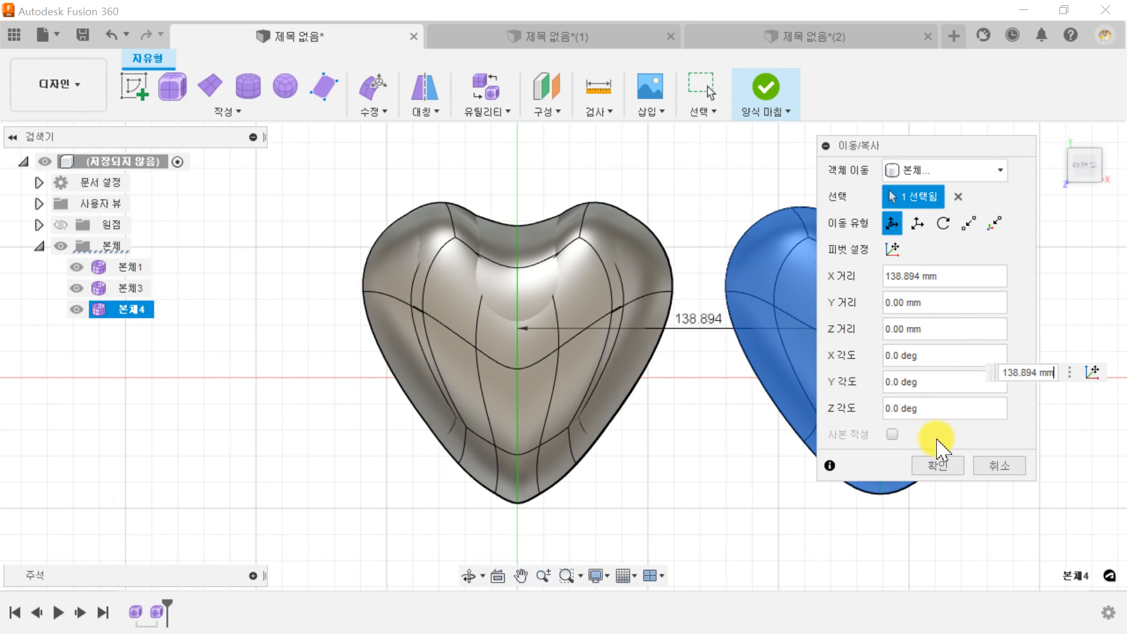
pyautogui.click(939, 467)
pyautogui.moveTo(978, 205); pyautogui.dragTo(845, 206, button='middle')
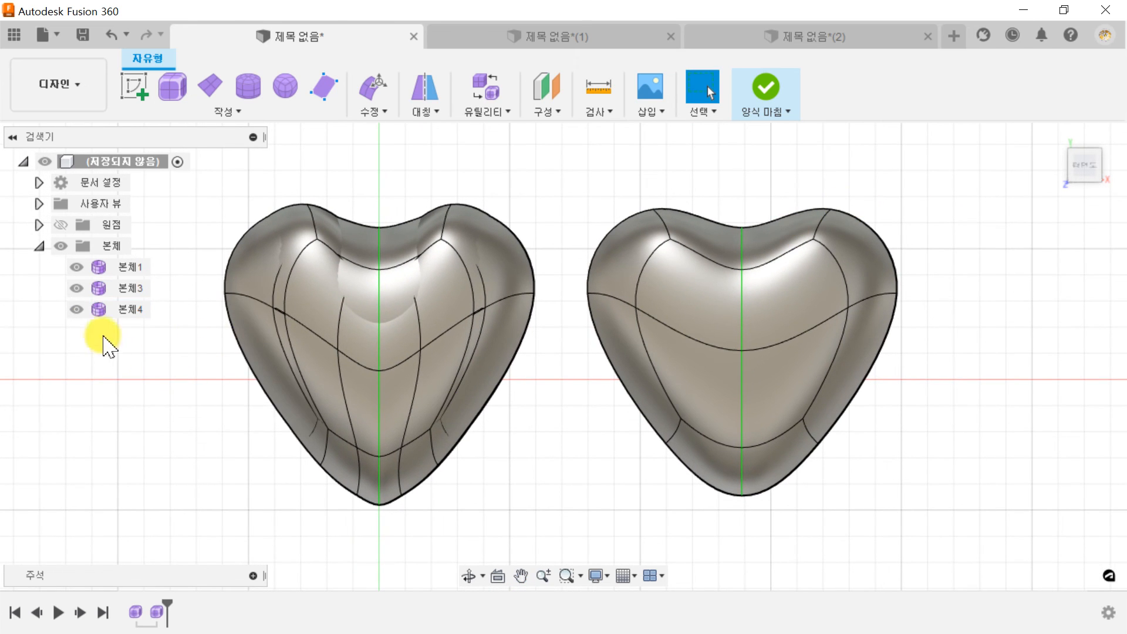
pyautogui.click(88, 288)
pyautogui.click(77, 287)
# - Insert edges beside the copied heart's upper centre edge only, in simple mode (단순), single side (단일), at position 0.30
pyautogui.click(712, 294)
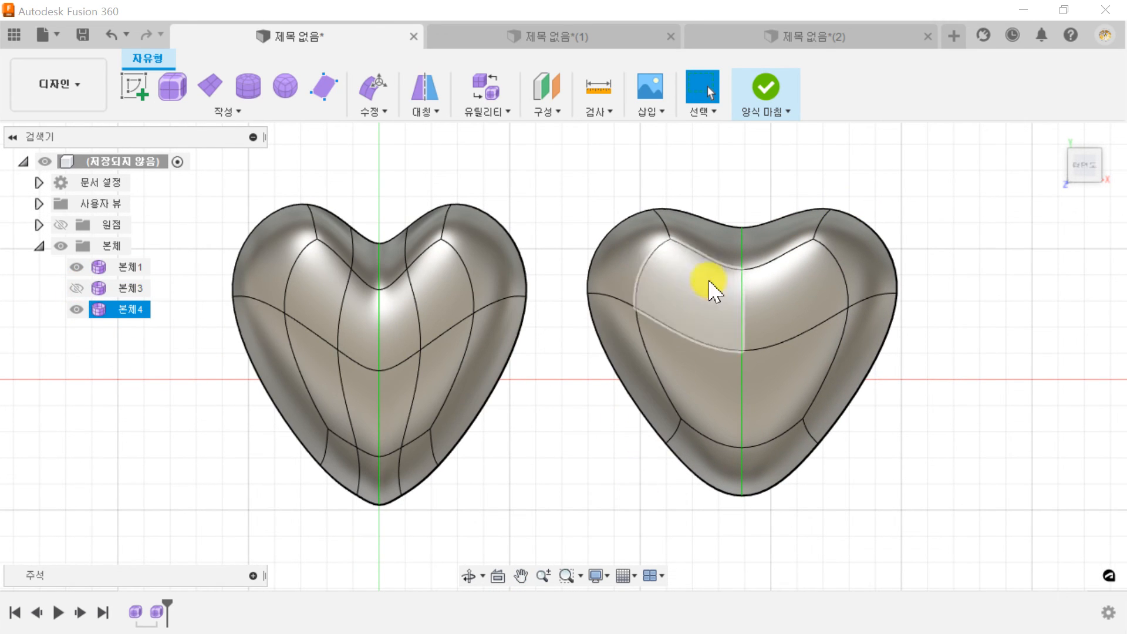
pyautogui.click(740, 251)
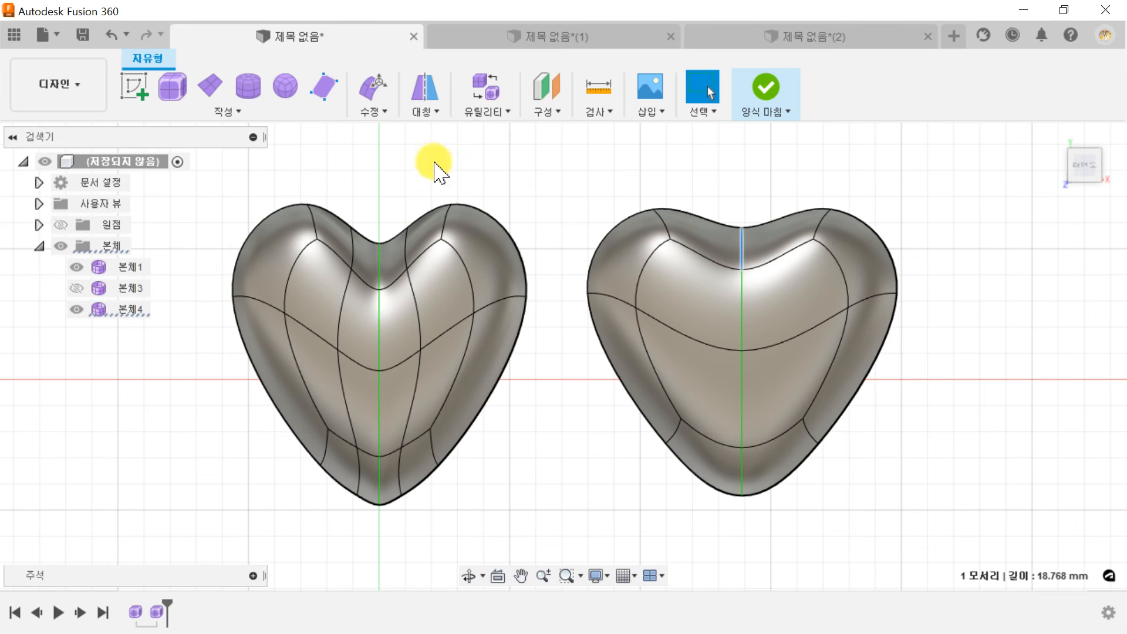
pyautogui.click(375, 111)
pyautogui.click(416, 39)
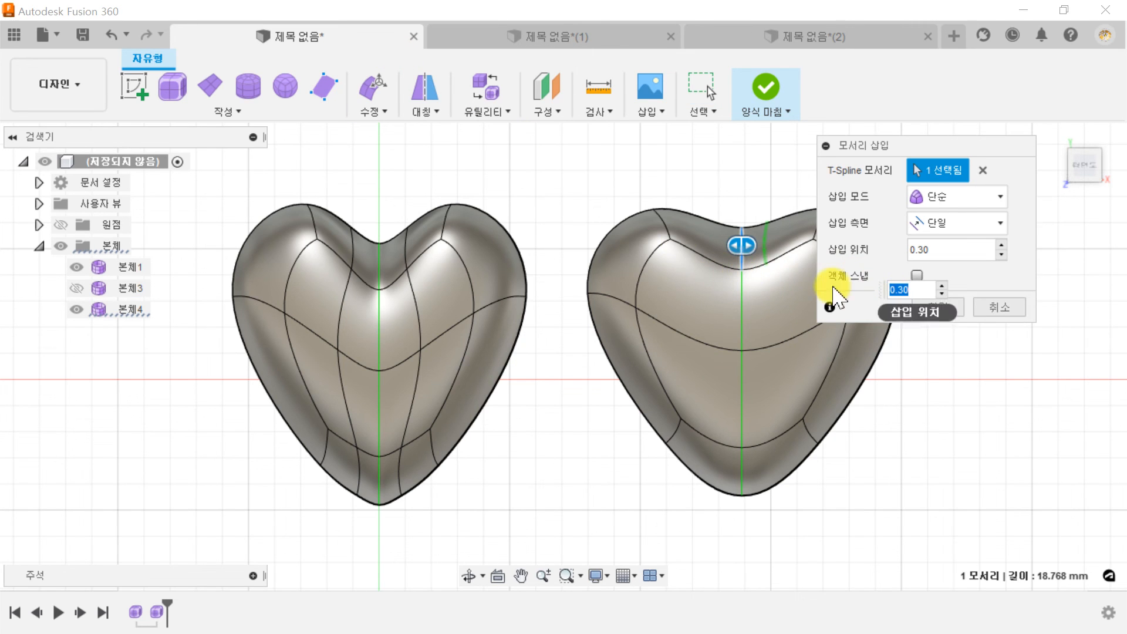
pyautogui.click(743, 245)
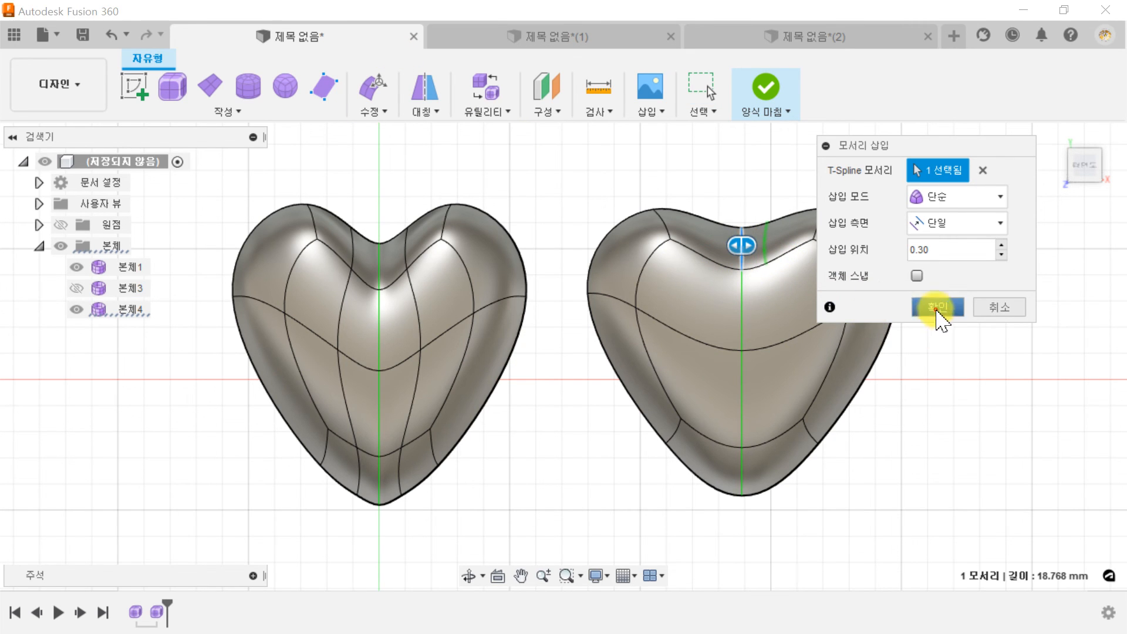
pyautogui.click(937, 308)
# - Insert edges beside the copied heart's lower centre edge in simple mode (단순), single side (단일), at position 0.312
pyautogui.click(739, 473)
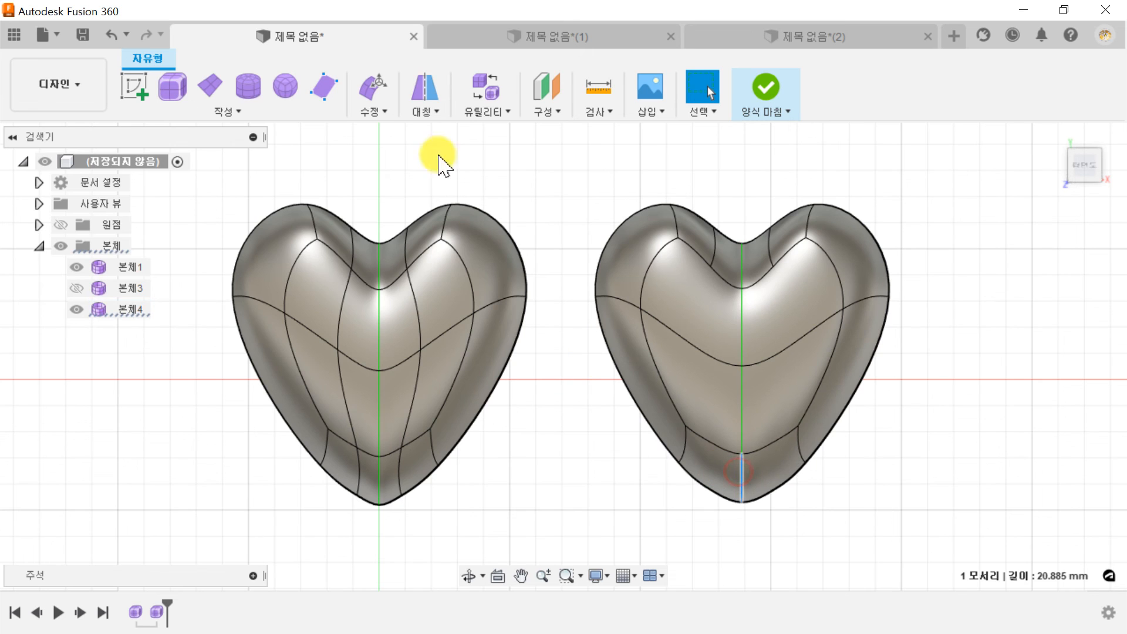
pyautogui.click(376, 126)
pyautogui.click(387, 74)
pyautogui.moveTo(736, 480); pyautogui.dragTo(735, 482)
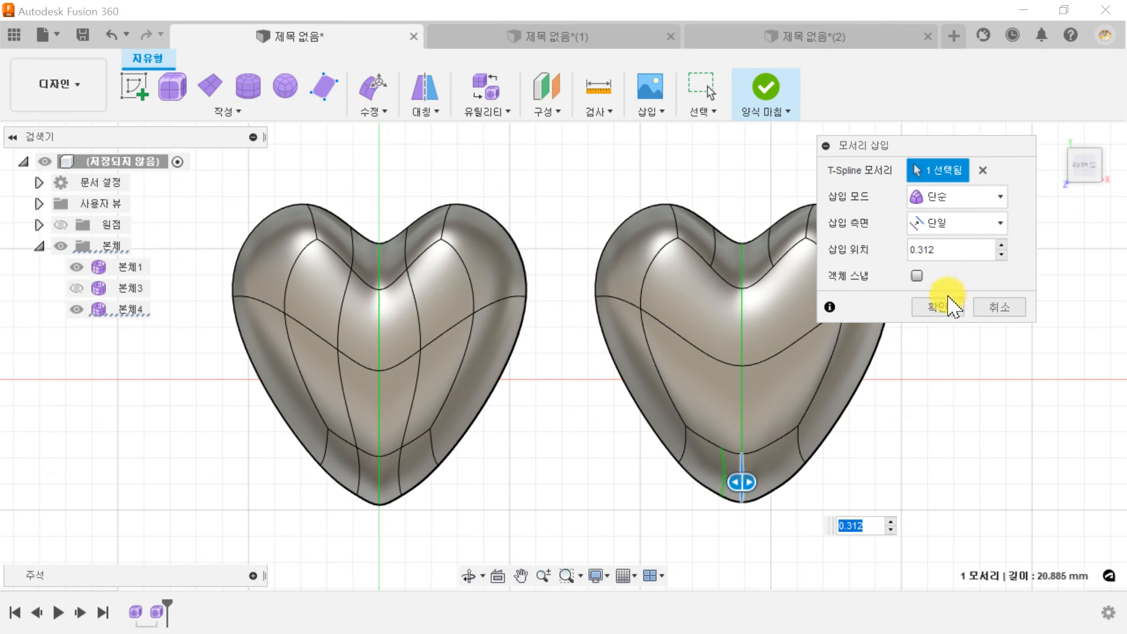
pyautogui.click(928, 312)
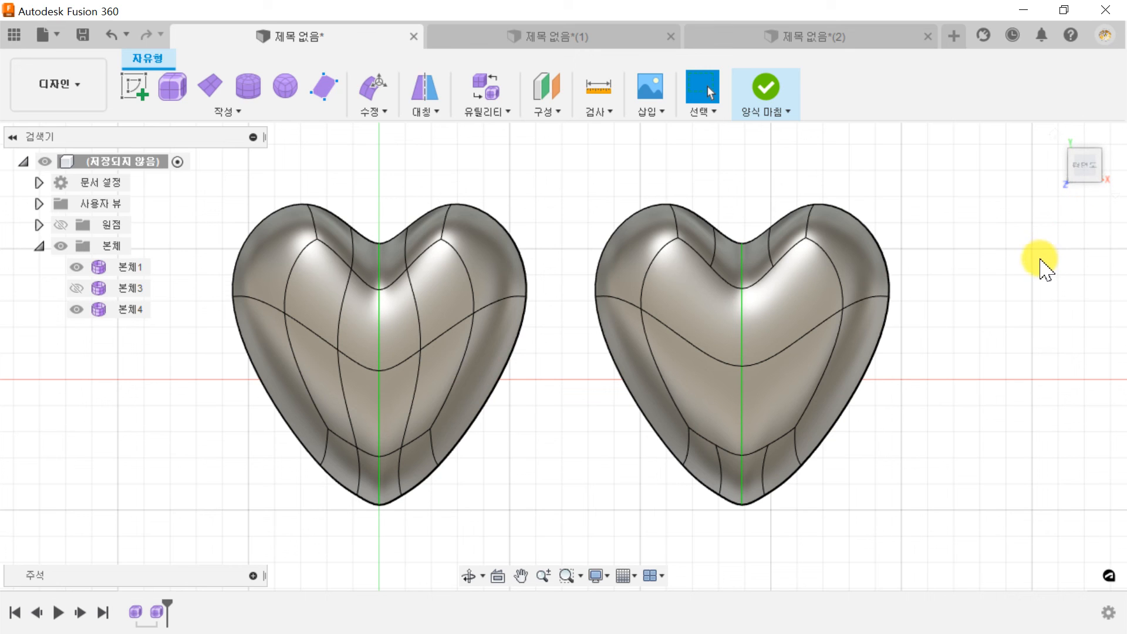
# - Stretch both visible heart bodies together along Z with Edit Form, selecting them as whole bodies in the front view
pyautogui.click(1085, 193)
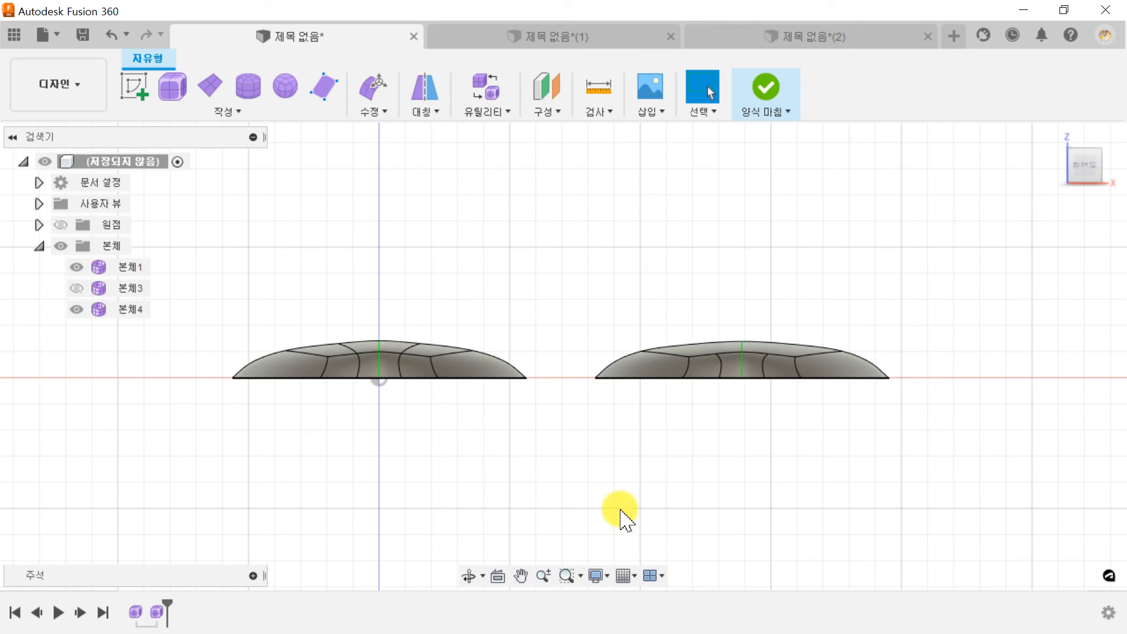
pyautogui.click(376, 86)
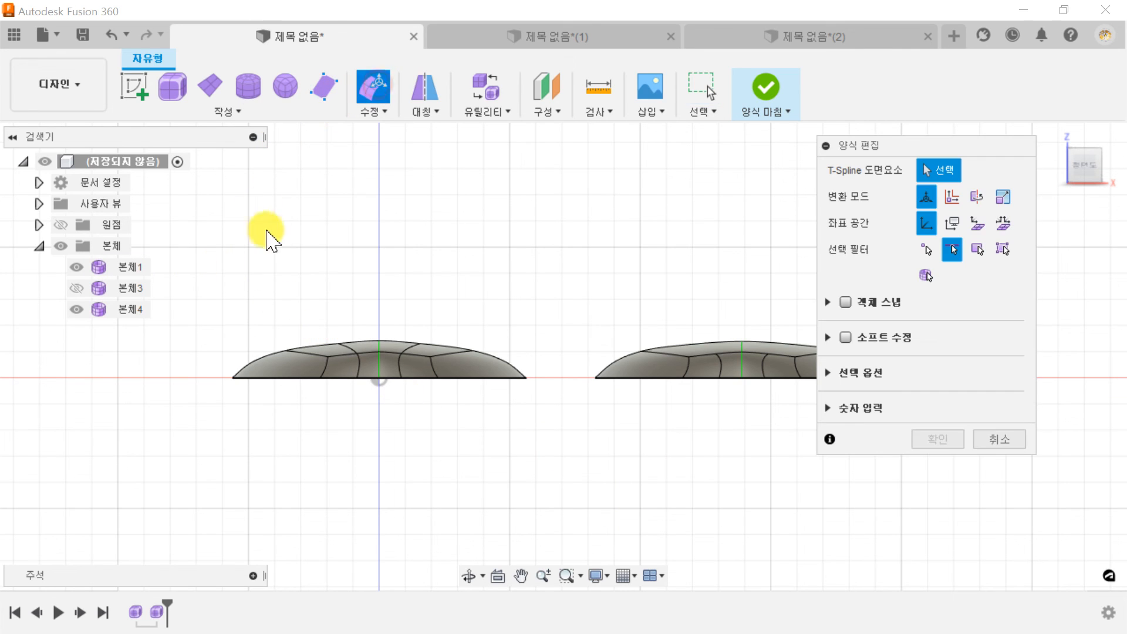
pyautogui.click(927, 276)
pyautogui.click(311, 350)
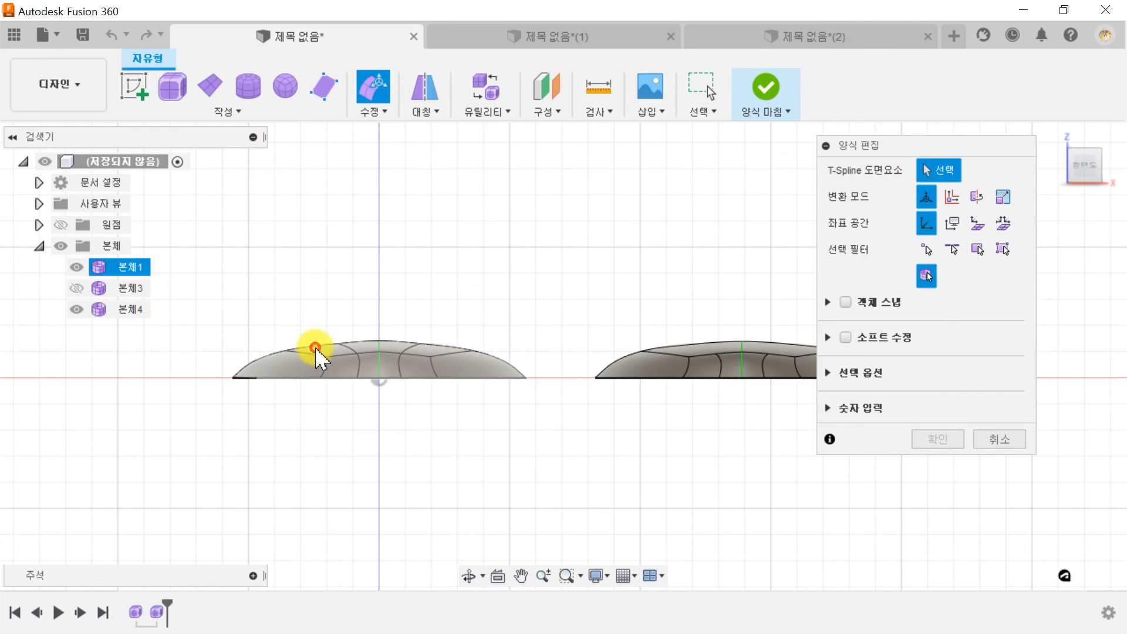
pyautogui.keyDown('shift'); pyautogui.click(676, 355); pyautogui.keyUp('shift')
pyautogui.moveTo(573, 320); pyautogui.dragTo(581, 181)
pyautogui.click(928, 496)
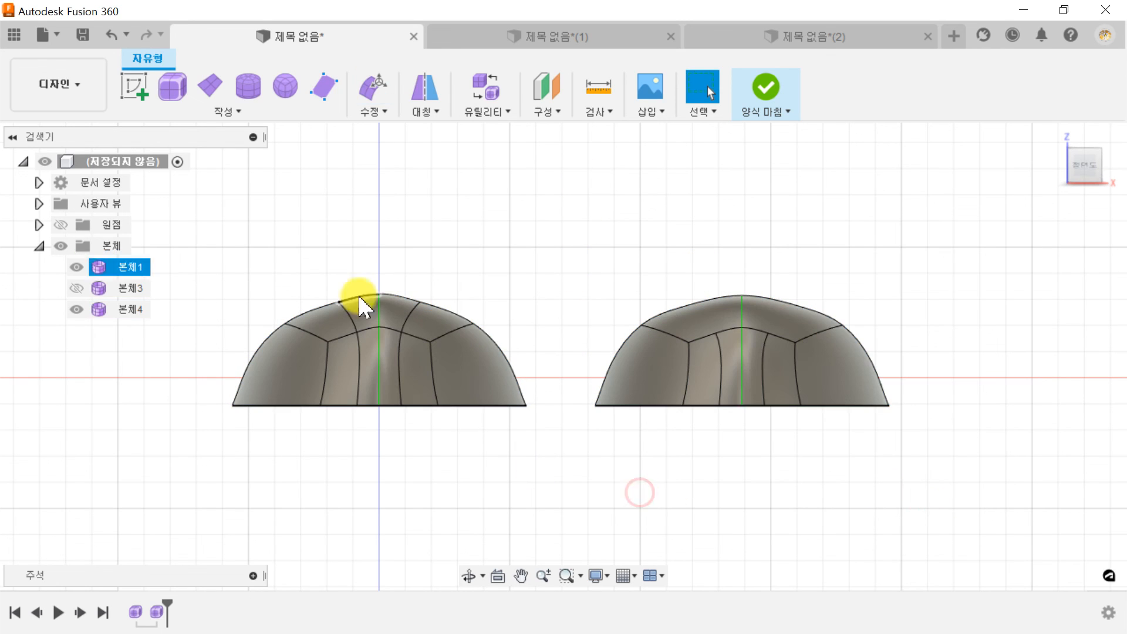
# - Lower the top centre edges of the copied heart with Edit Form to flatten its crown
pyautogui.click(373, 88)
pyautogui.moveTo(646, 286); pyautogui.dragTo(528, 276, button='middle')
pyautogui.moveTo(504, 252); pyautogui.dragTo(719, 303)
pyautogui.moveTo(646, 261); pyautogui.dragTo(631, 296)
pyautogui.click(319, 448)
# - Lower the original heart's top edges slightly and spread the edges beside its centre line outward to round its crown
pyautogui.moveTo(176, 239); pyautogui.dragTo(318, 269)
pyautogui.moveTo(281, 246)
pyautogui.mouseDown()
pyautogui.moveTo(303, 268)
pyautogui.moveTo(279, 254)
pyautogui.mouseUp()
pyautogui.moveTo(175, 253); pyautogui.dragTo(327, 300)
pyautogui.moveTo(306, 268); pyautogui.dragTo(316, 272)
pyautogui.click(393, 280)
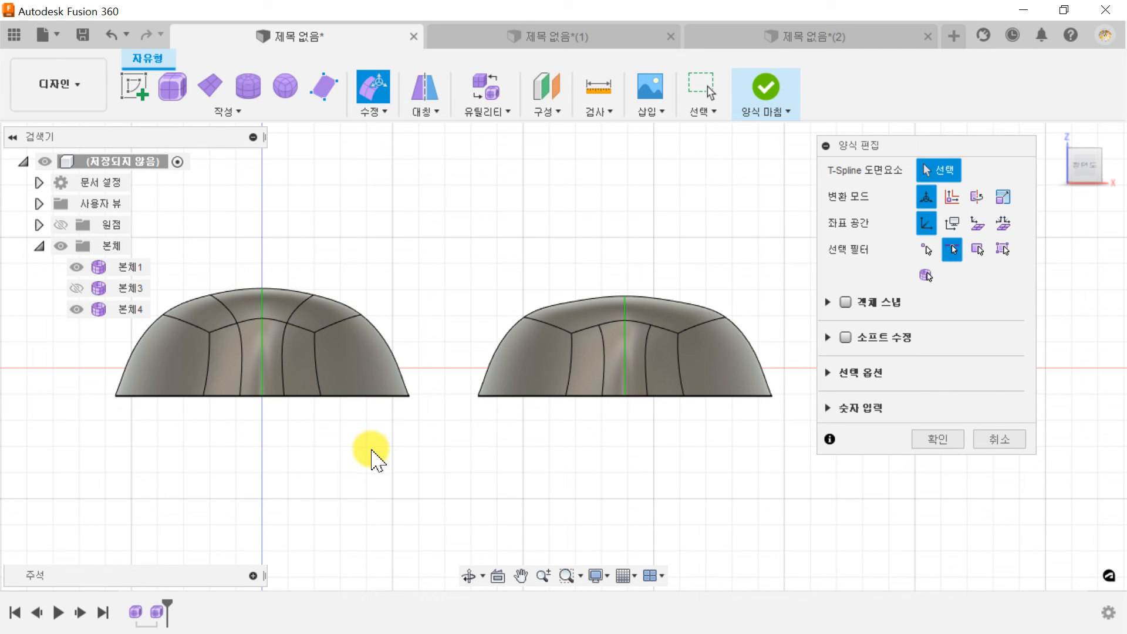
pyautogui.press('Return')
# - Compare the curvature and edge layout of both hearts from an angled view and from the front
pyautogui.keyDown('shift'); pyautogui.moveTo(675, 503); pyautogui.dragTo(586, 313, button='middle'); pyautogui.keyUp('shift')
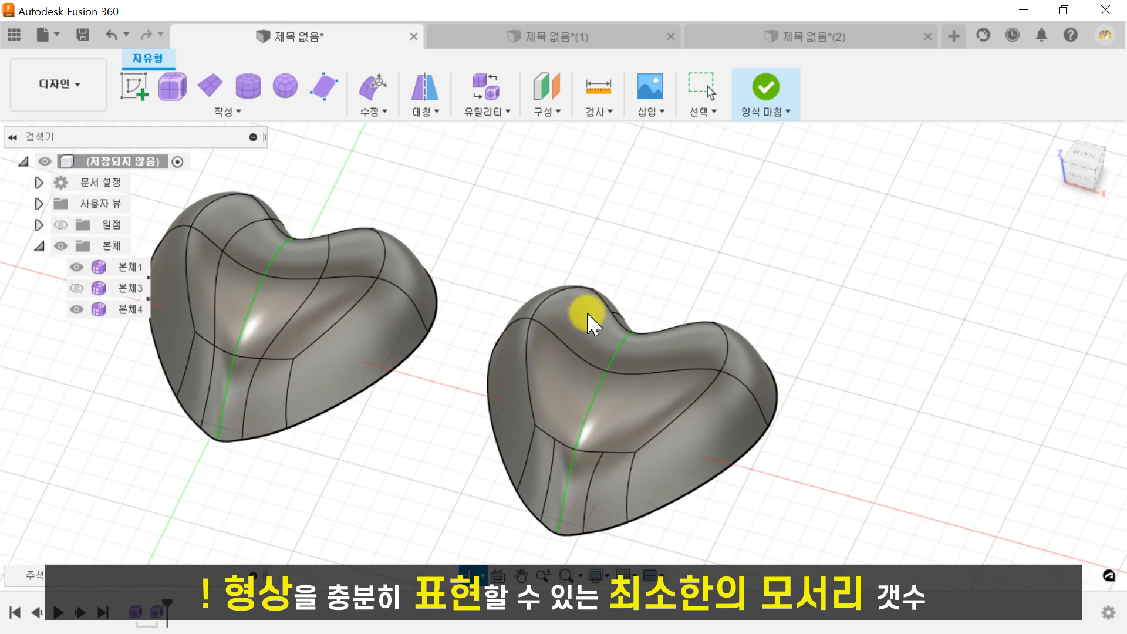
pyautogui.click(1082, 167)
pyautogui.click(1082, 187)
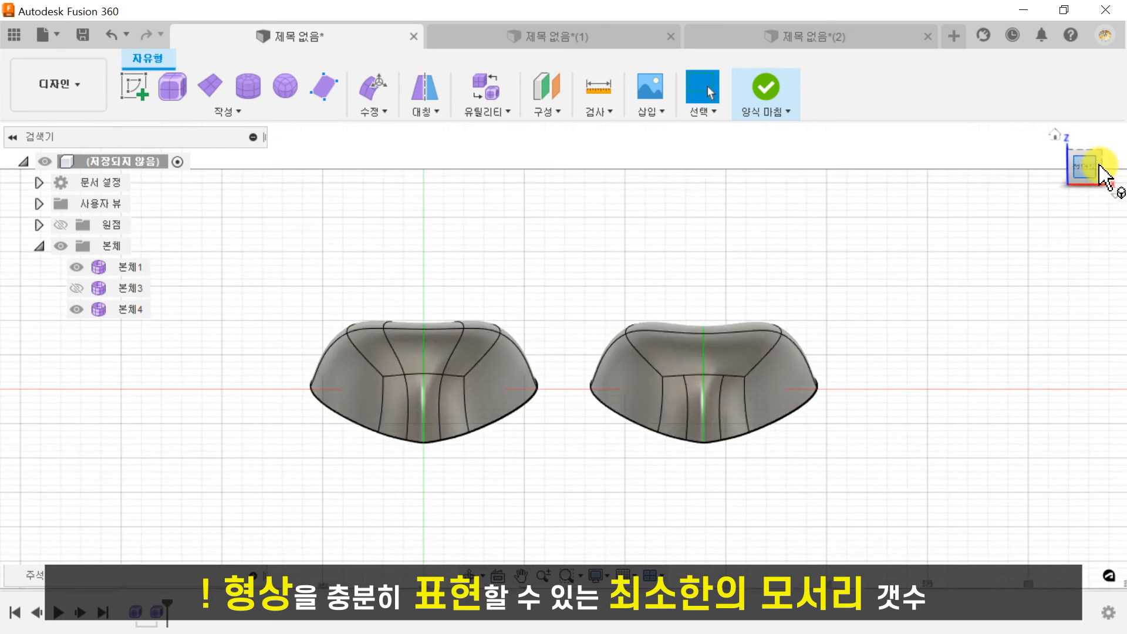